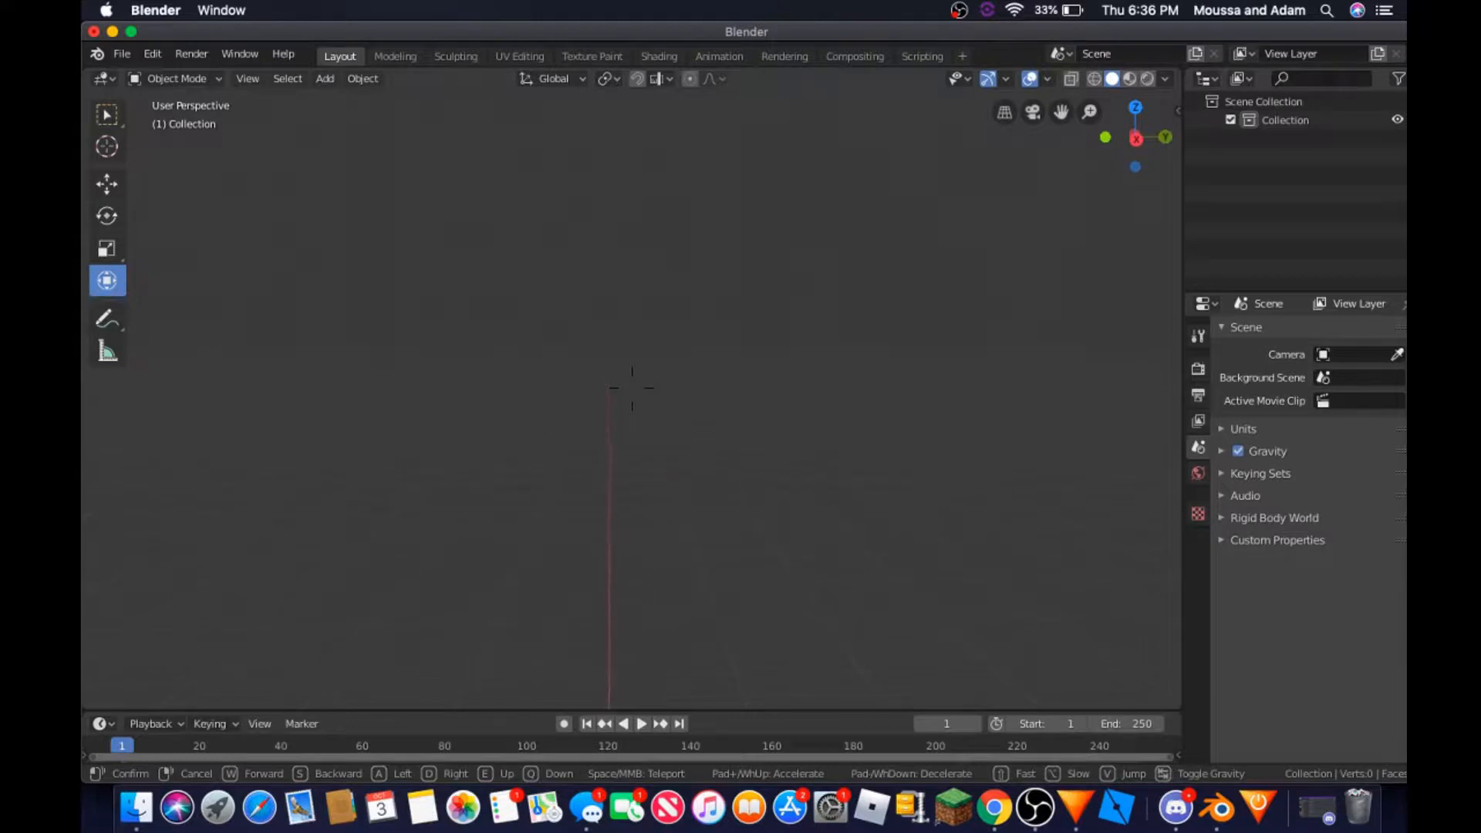
- Add a plane mesh to the empty scene
key("s")
key("w")
key("s")
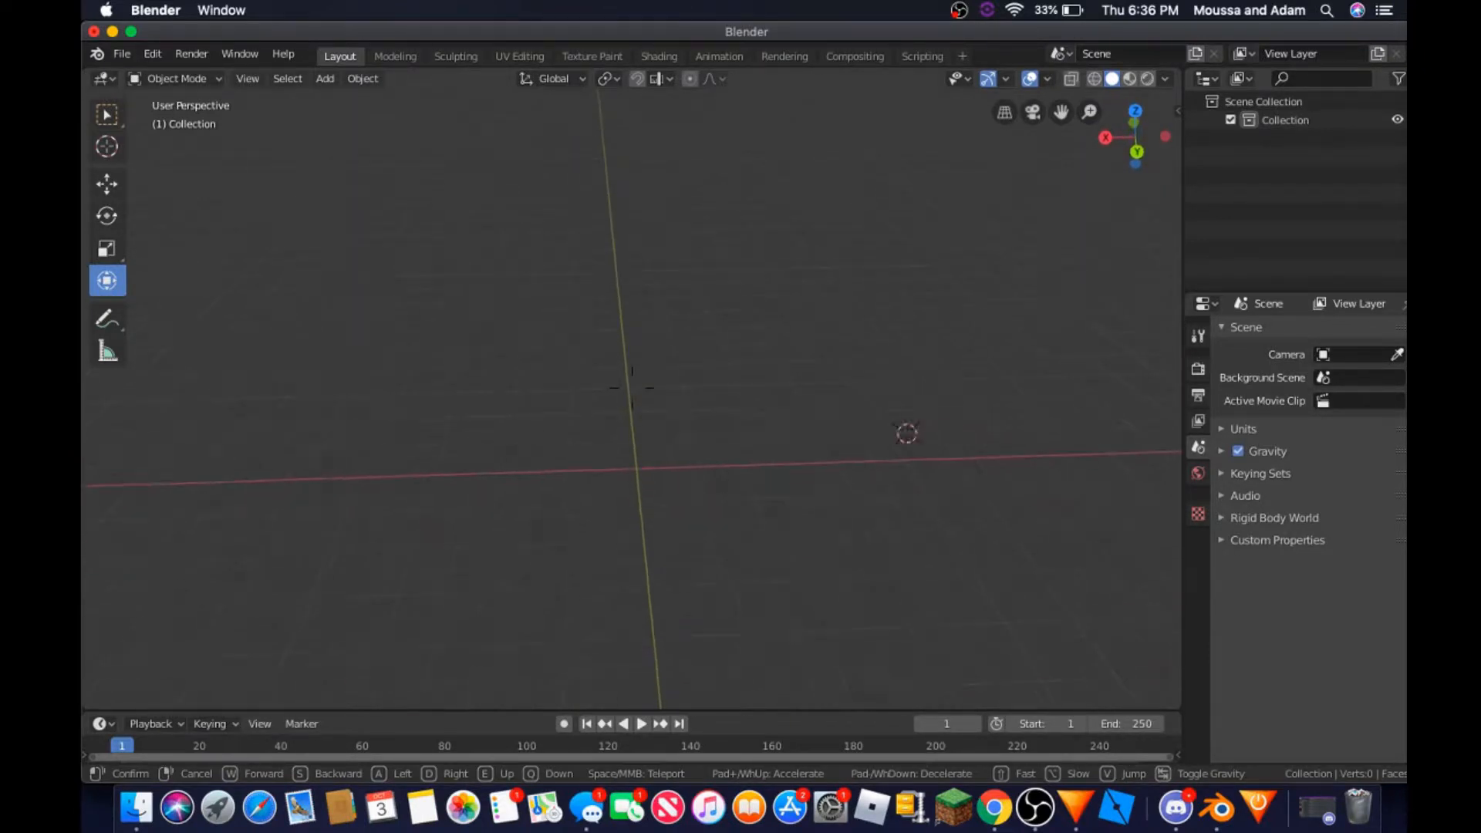
left_click(631, 388)
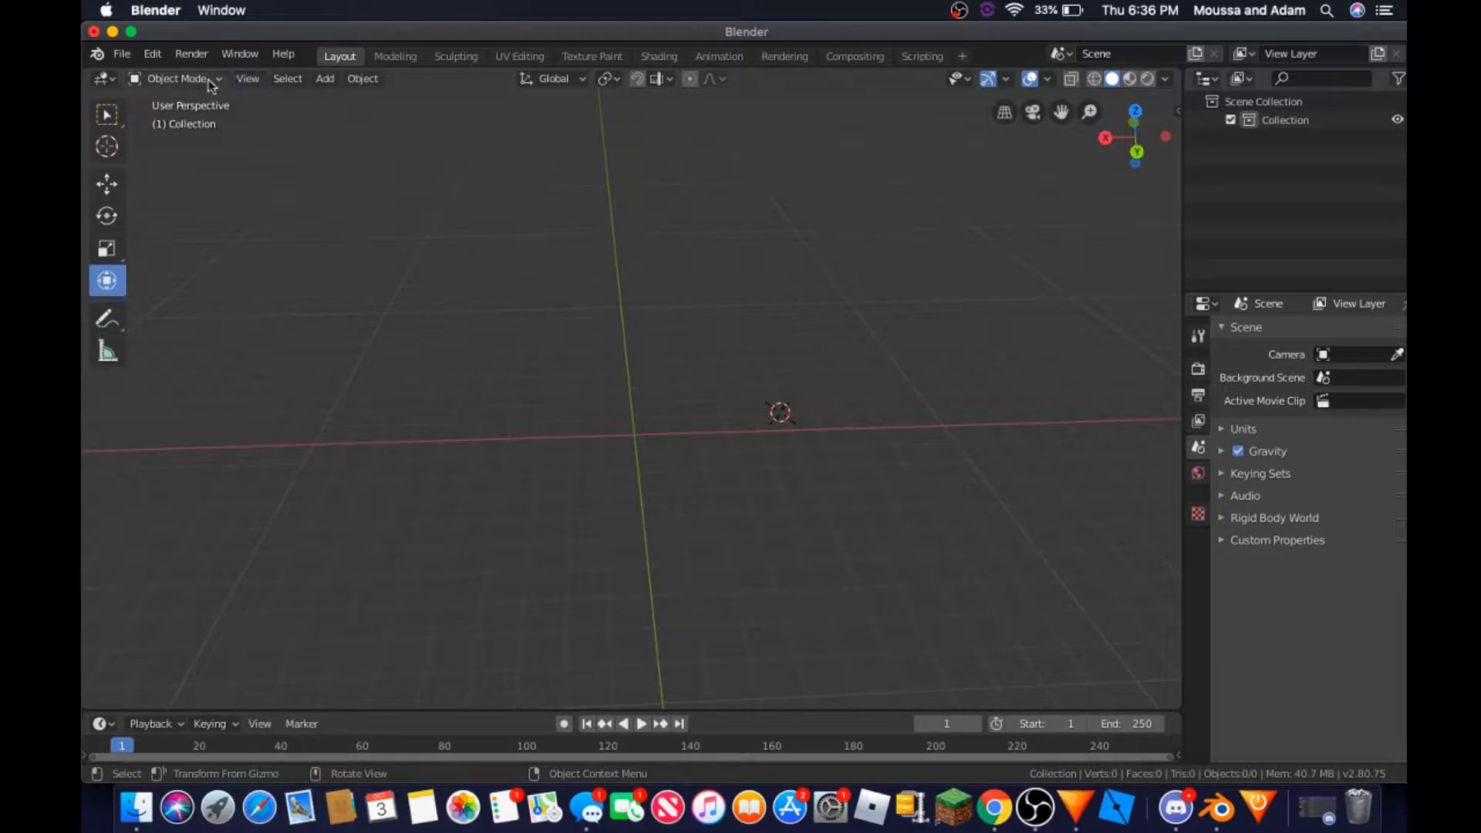
left_click(323, 81)
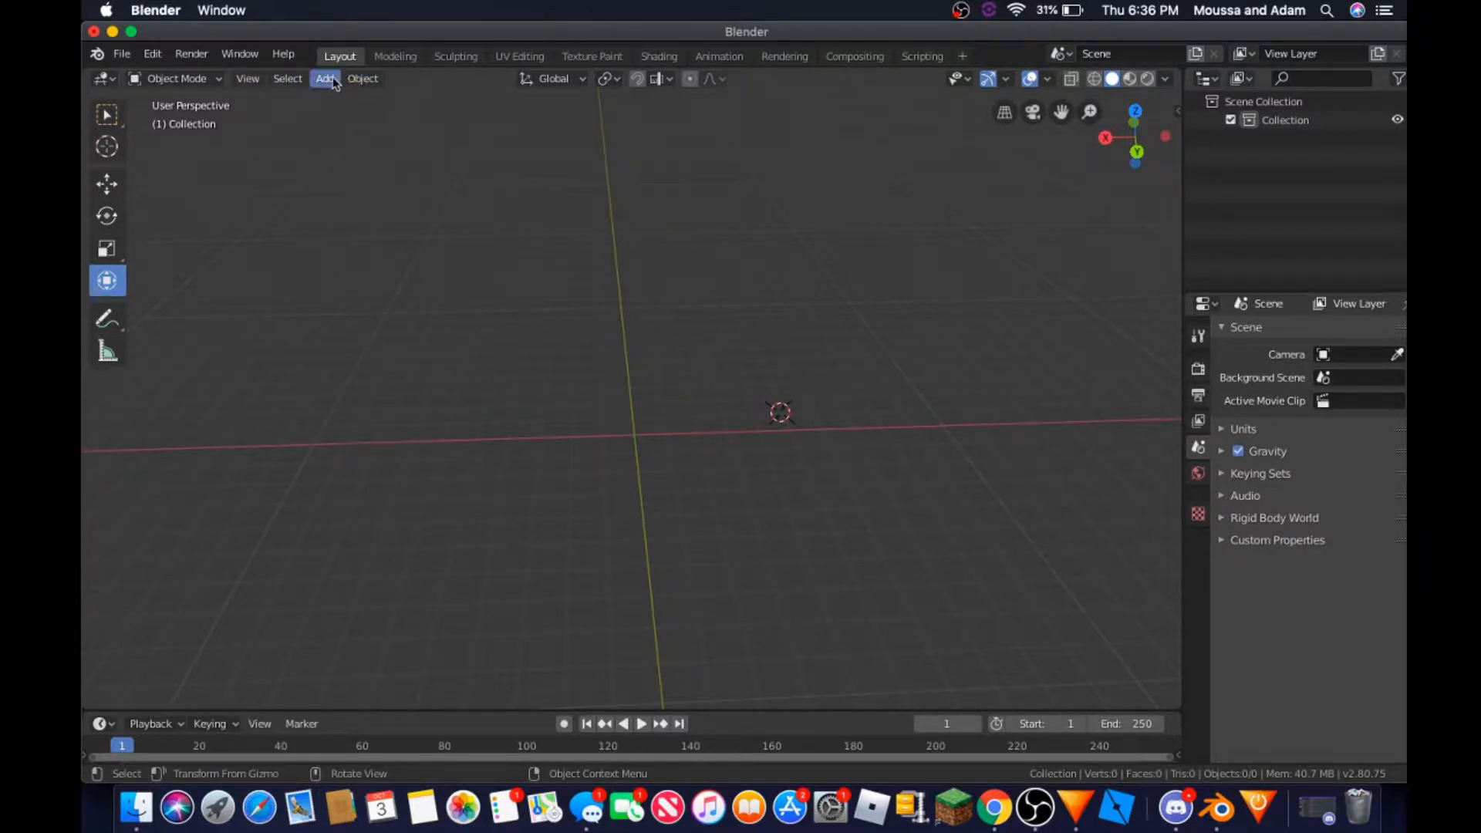
left_click(332, 78)
mouse_move(356, 101)
left_click(497, 98)
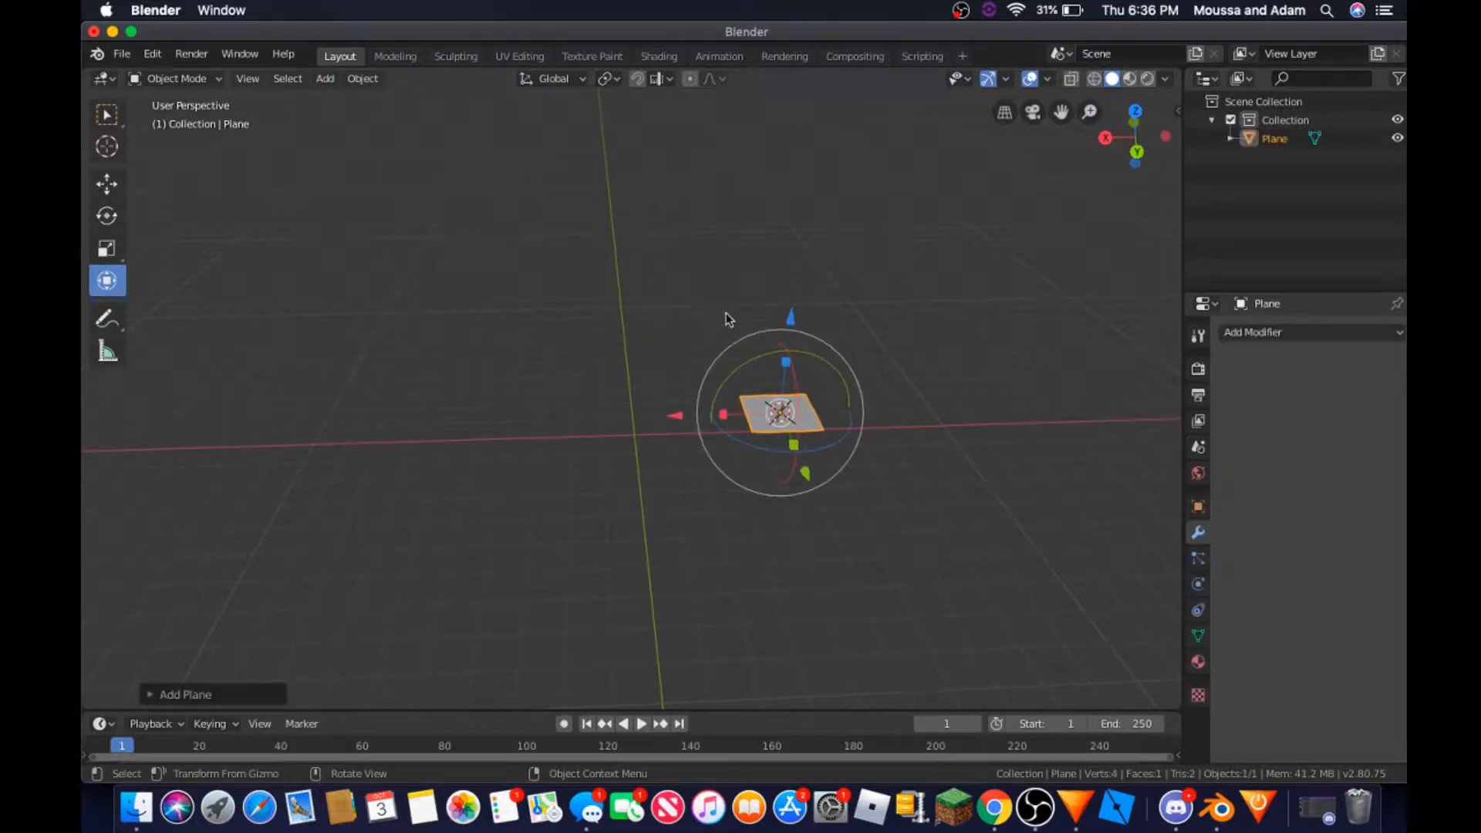
- Switch the new plane from Object Mode to Edit Mode
key("shift+grave")
key("w")
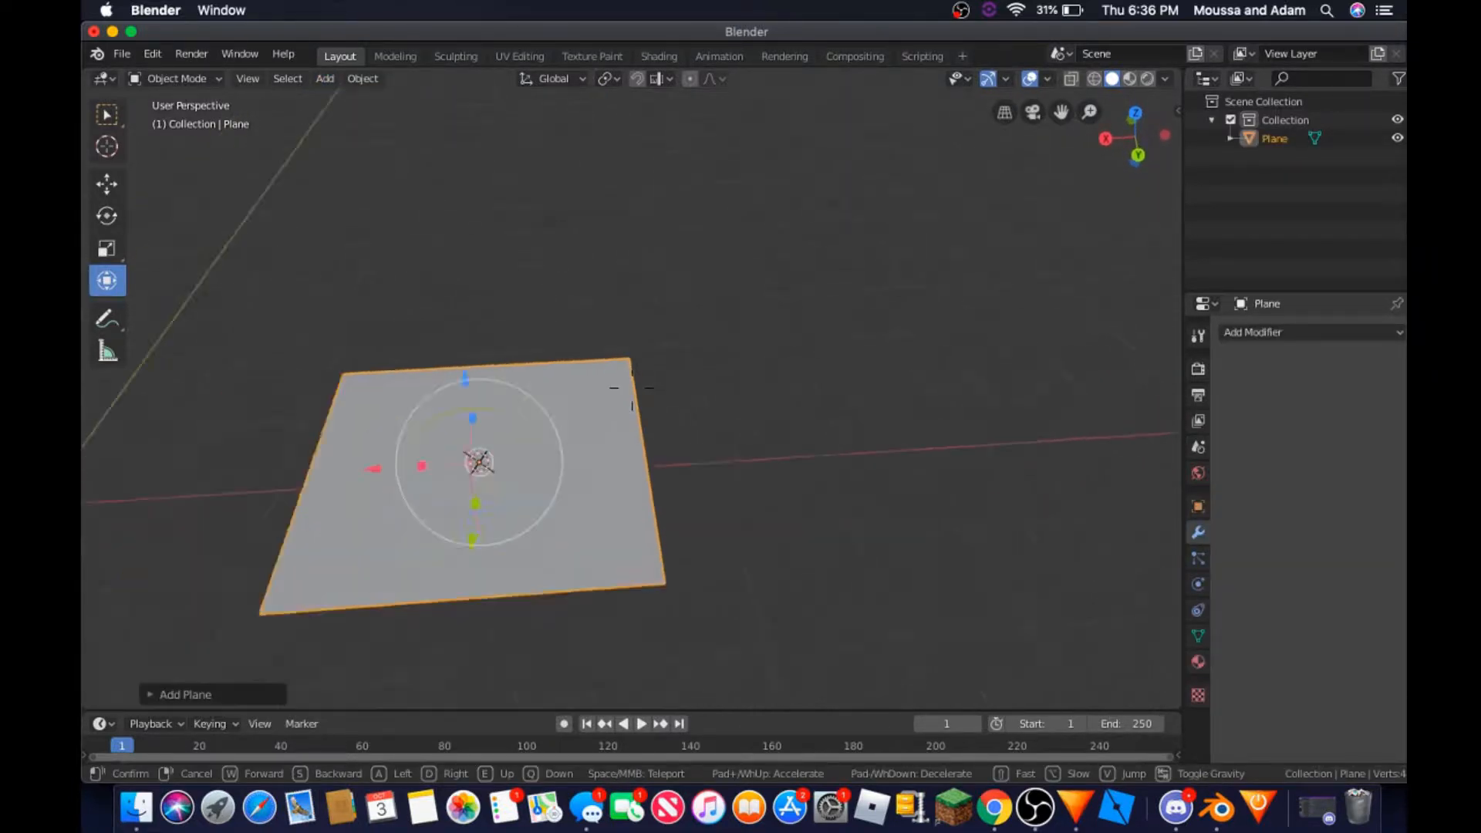
key("w")
key("s")
key("w")
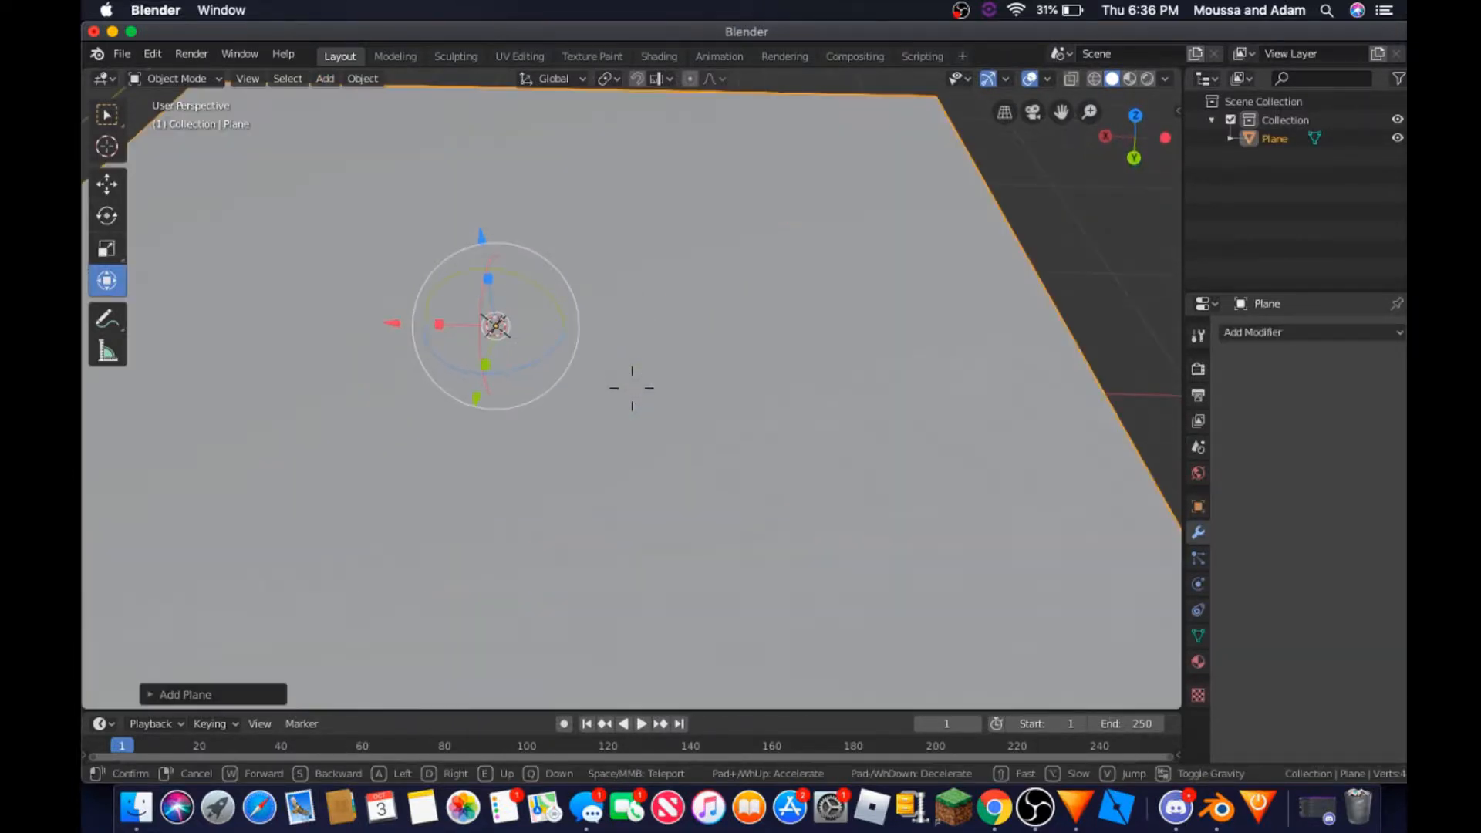
key("s")
key("w")
key("s")
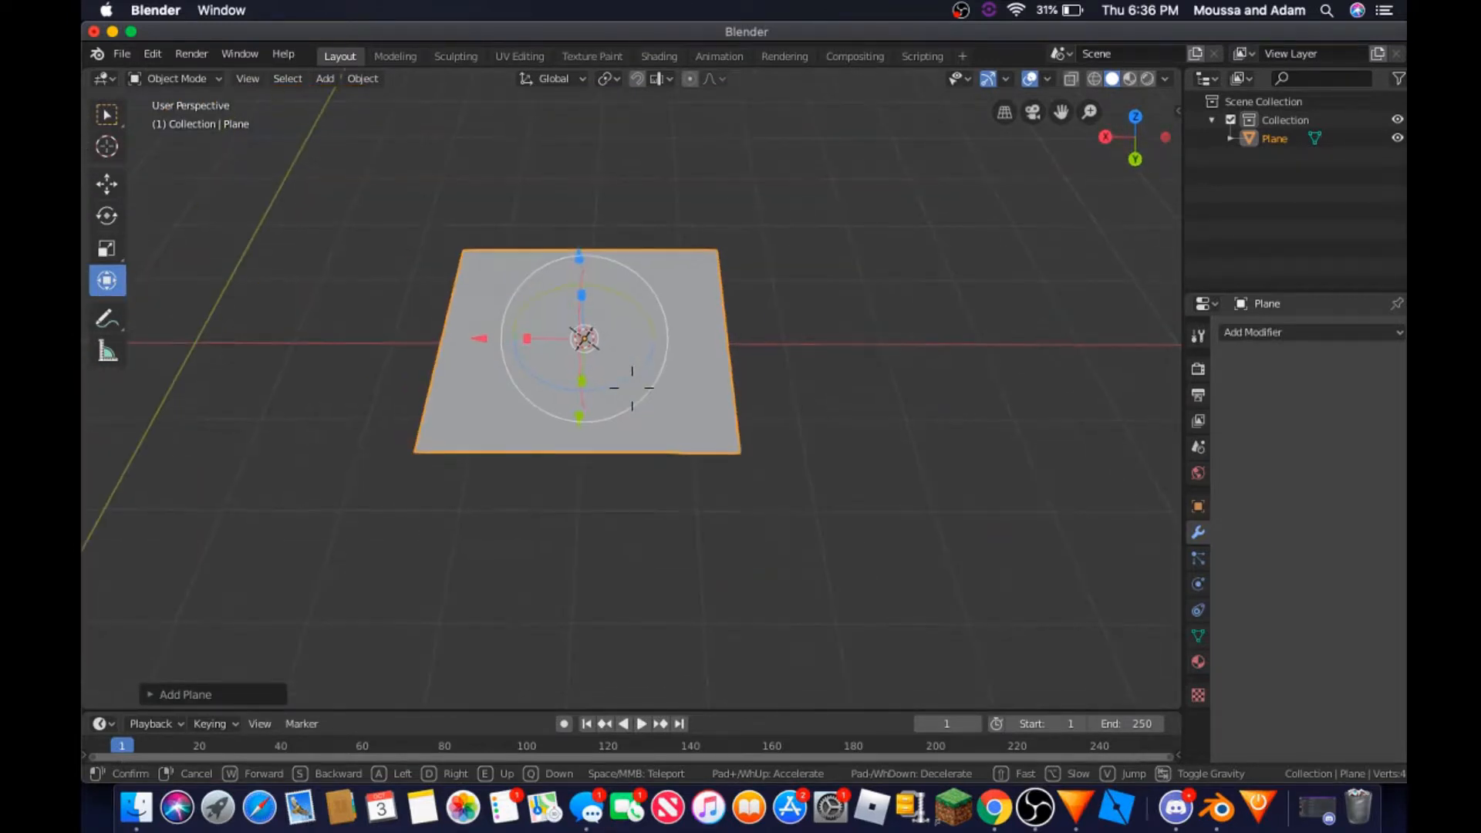
key("w")
key("Return")
left_click(176, 78)
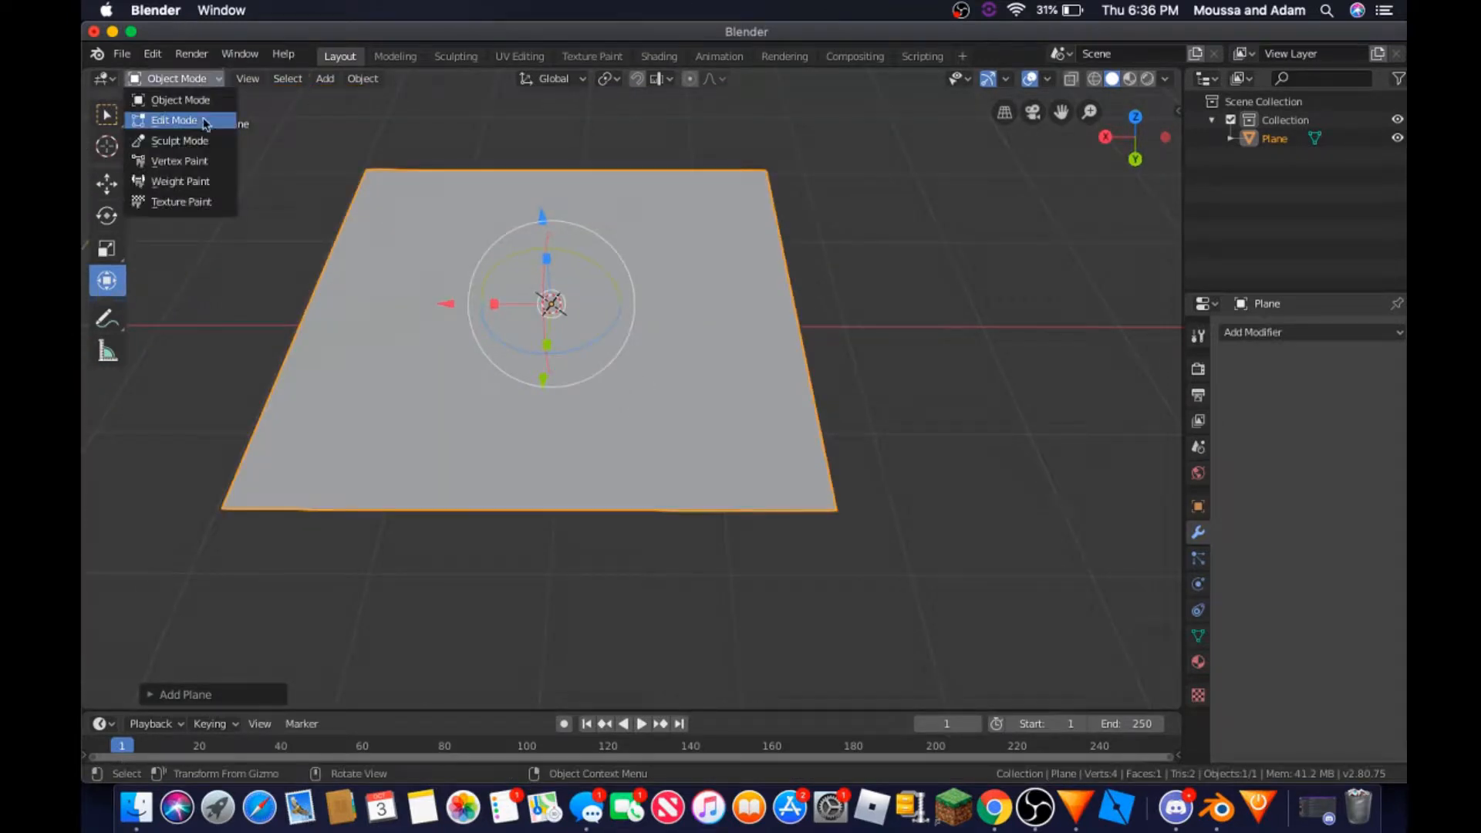
key("Return")
- Subdivide the whole plane three times into an 8 by 8 grid of faces
right_click(455, 266)
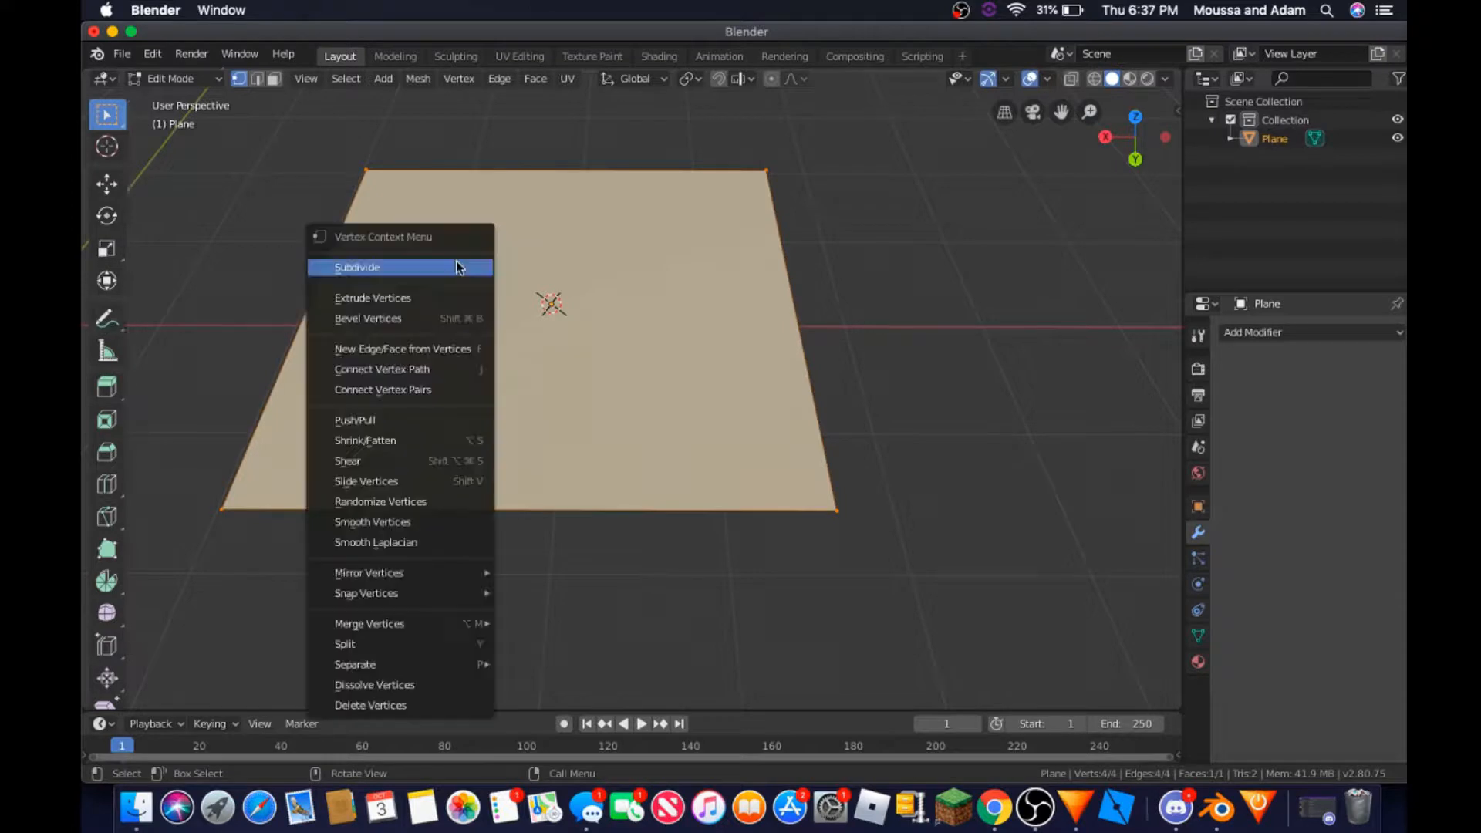
left_click(417, 270)
right_click(424, 286)
left_click(417, 290)
right_click(418, 291)
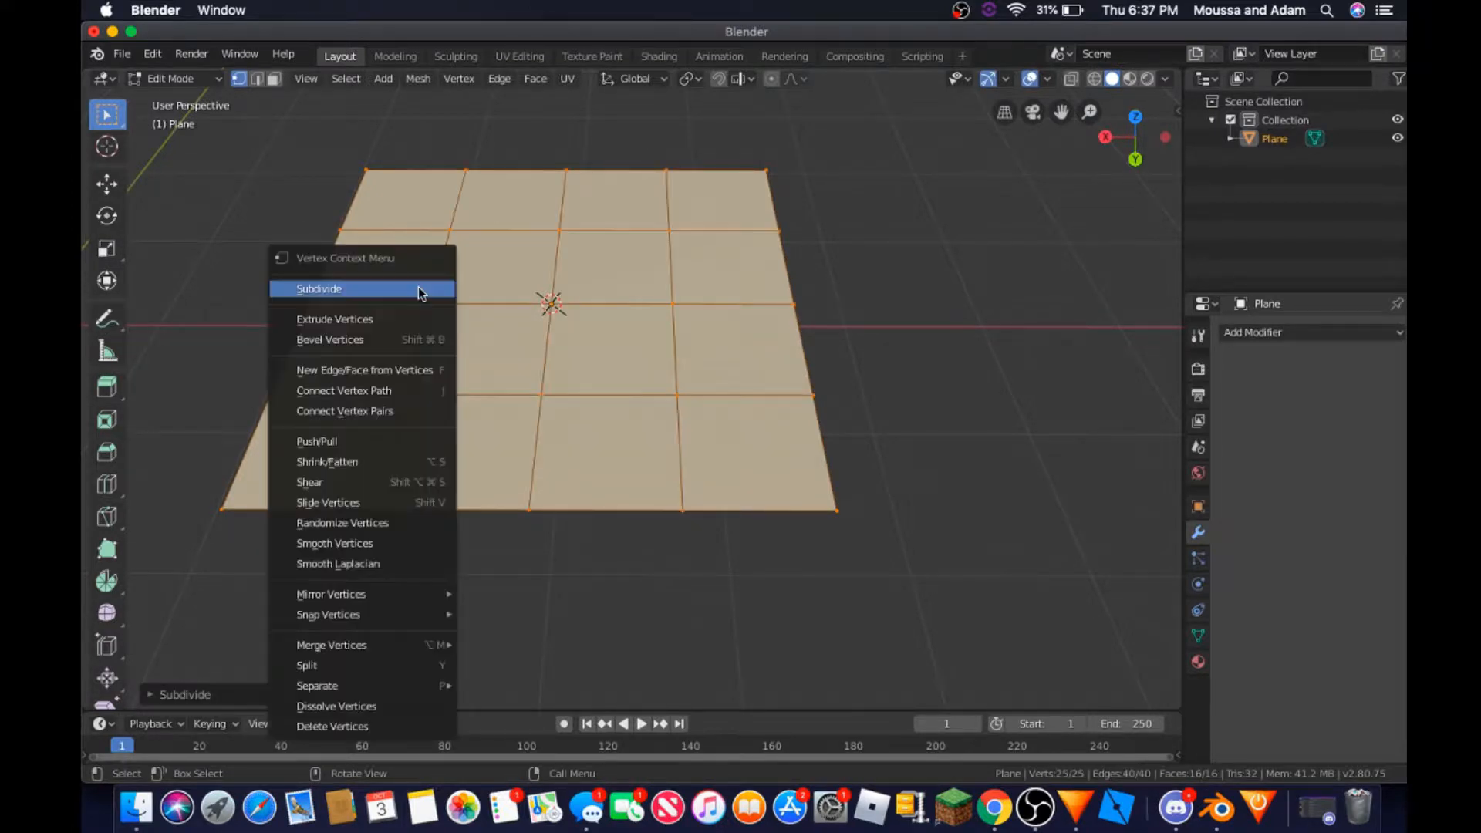
left_click(418, 291)
right_click(411, 290)
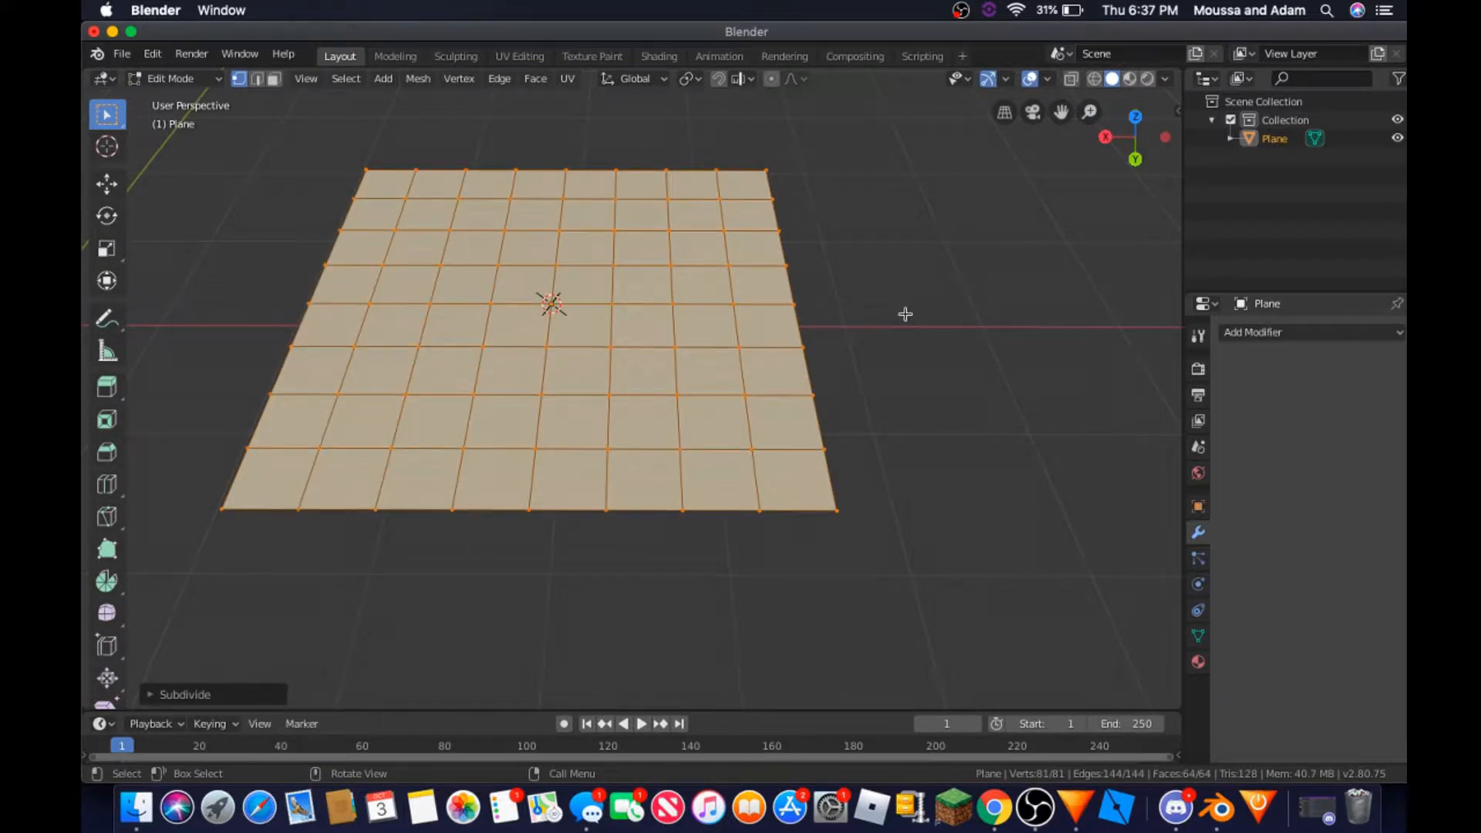
- Bevel the plane's four corner vertices with a width of about 0.534 m and 5 segments
left_click(219, 509)
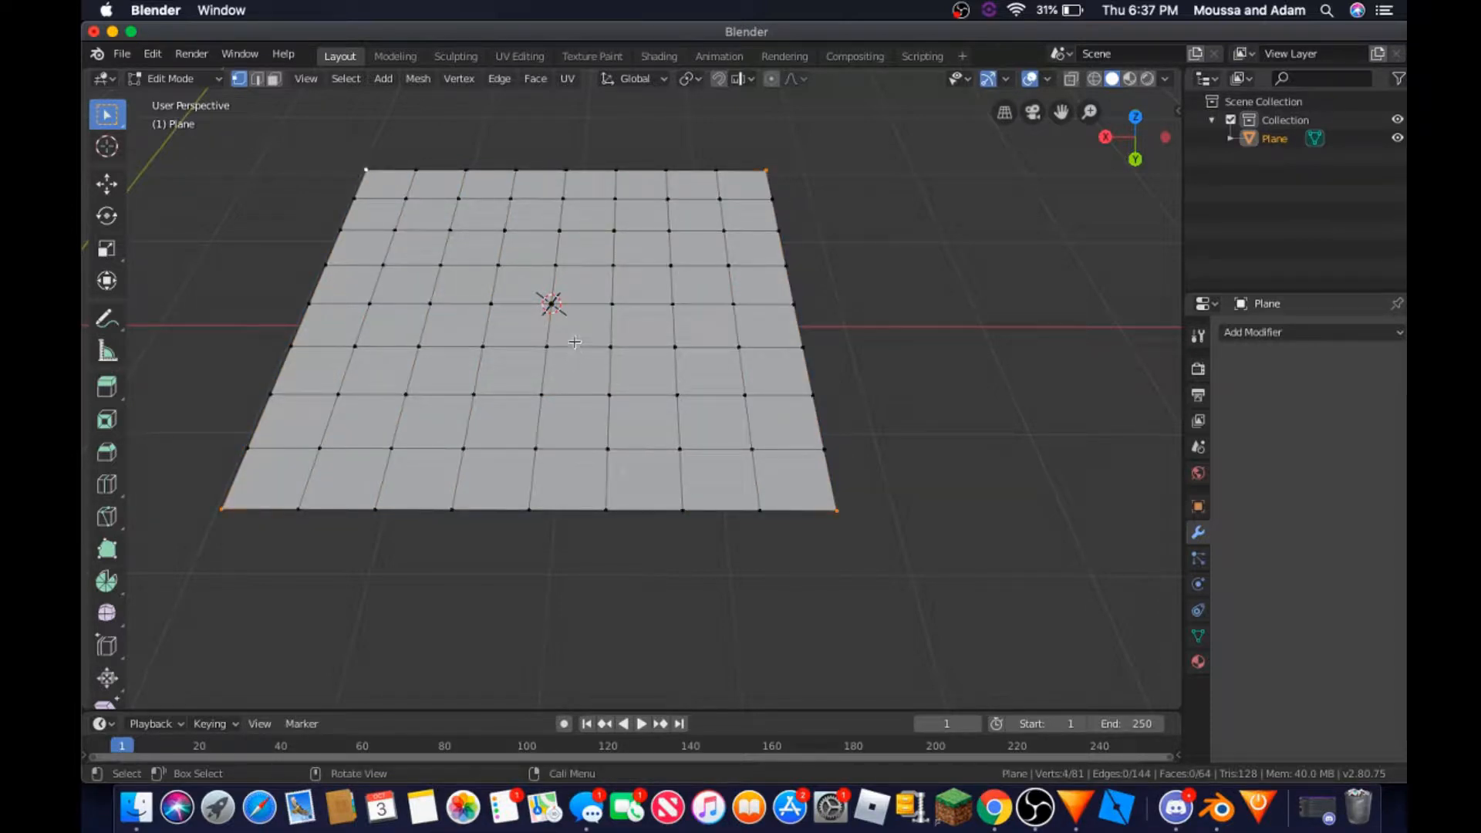
key("ctrl+shift+b")
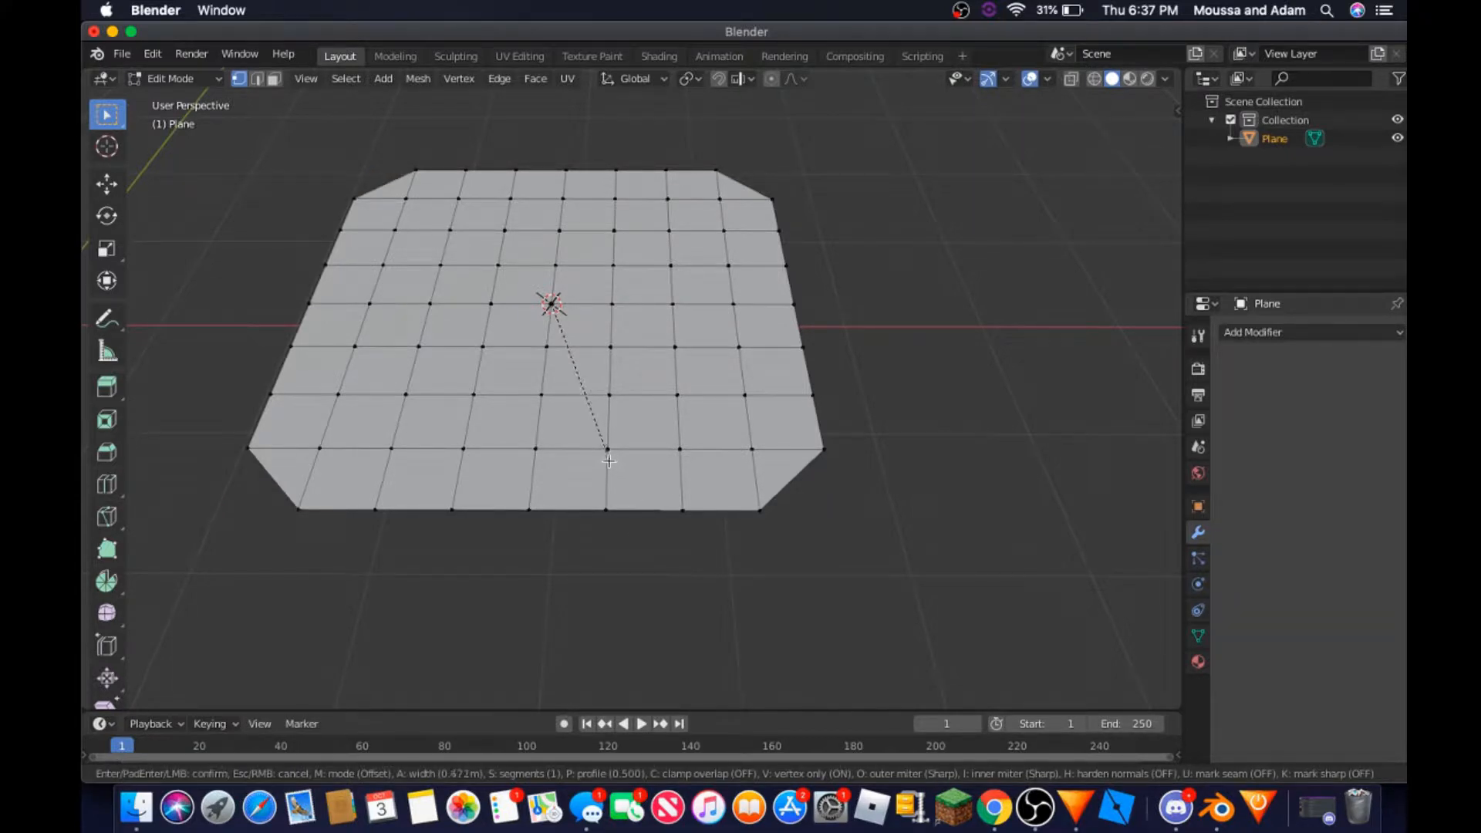
left_click(609, 460)
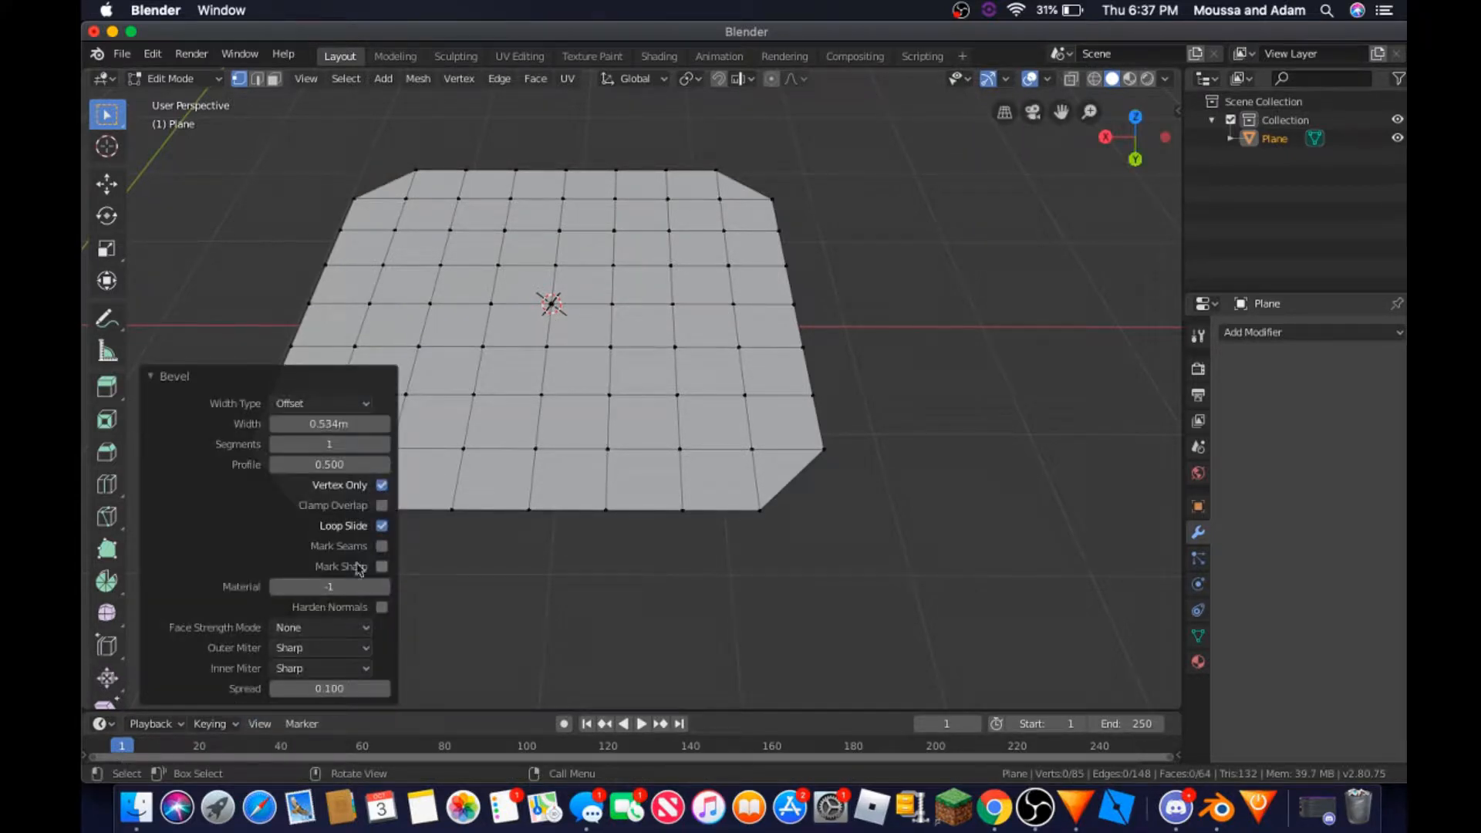
left_click(385, 446)
left_click(386, 445)
left_click(385, 446)
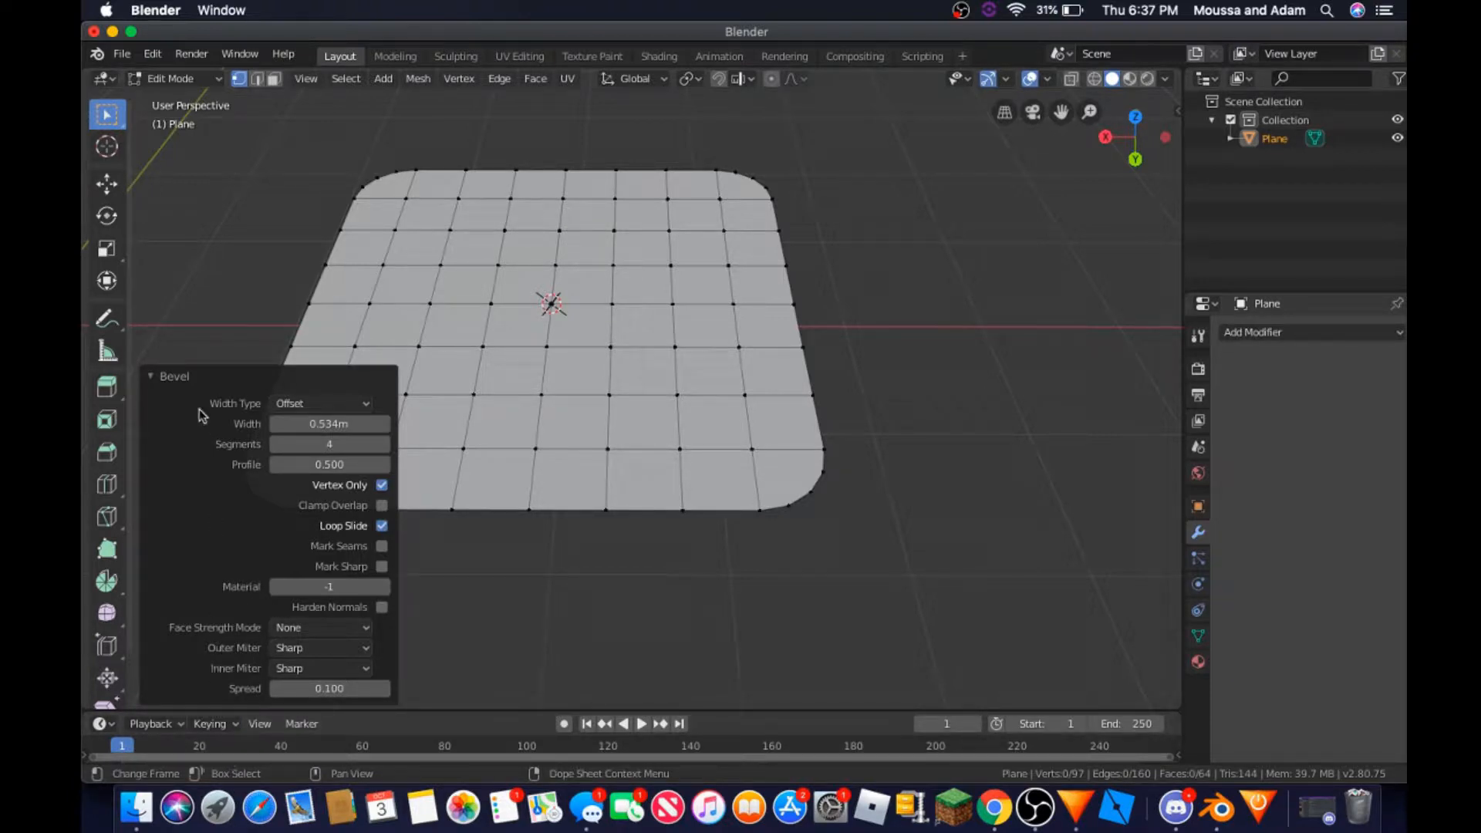
left_click(386, 445)
left_click(185, 377)
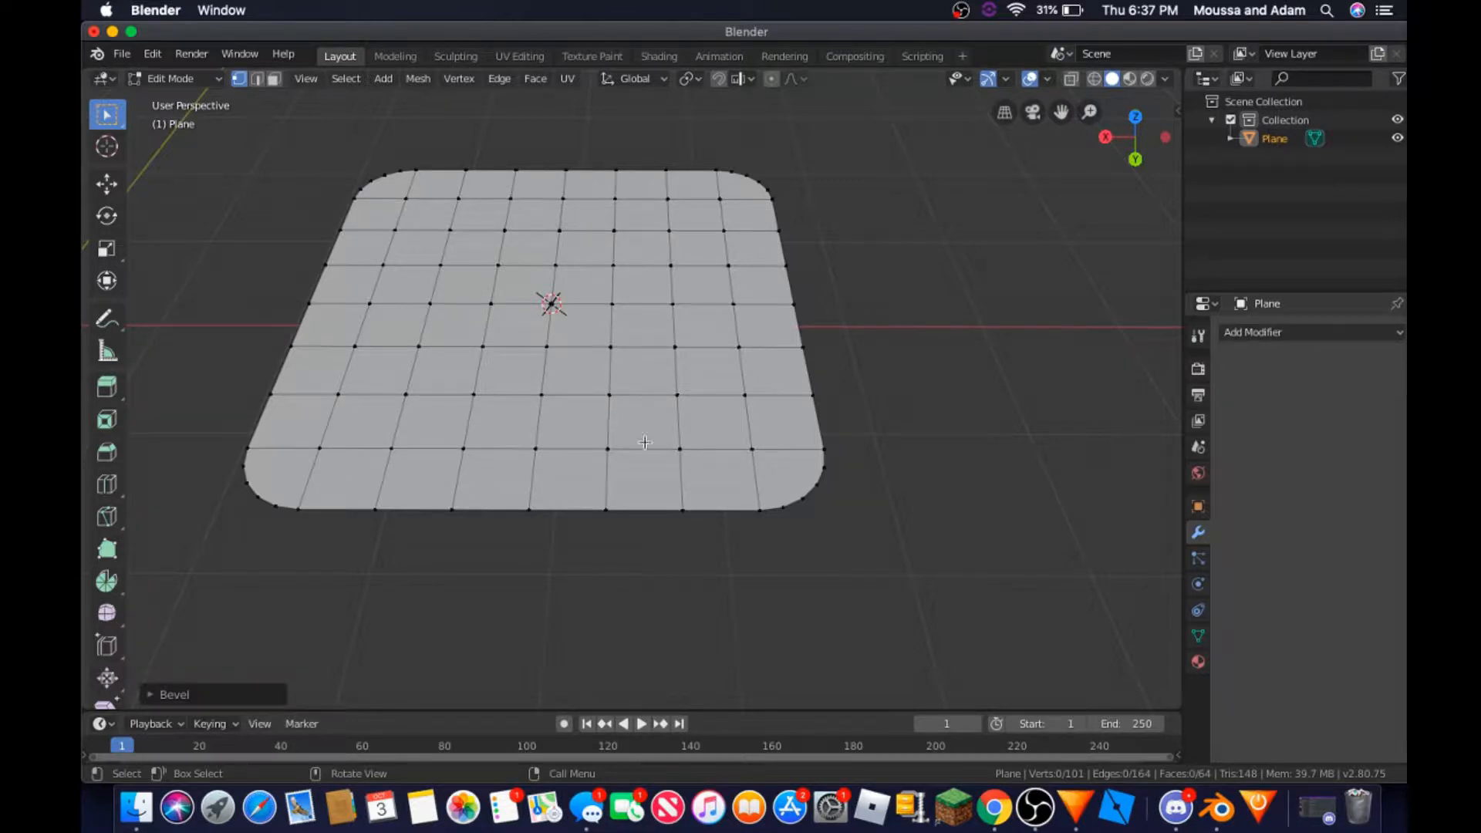
- Extrude the entire rounded plane upward into a thin slab and return to Object Mode
key("a")
key("e")
left_click(628, 408)
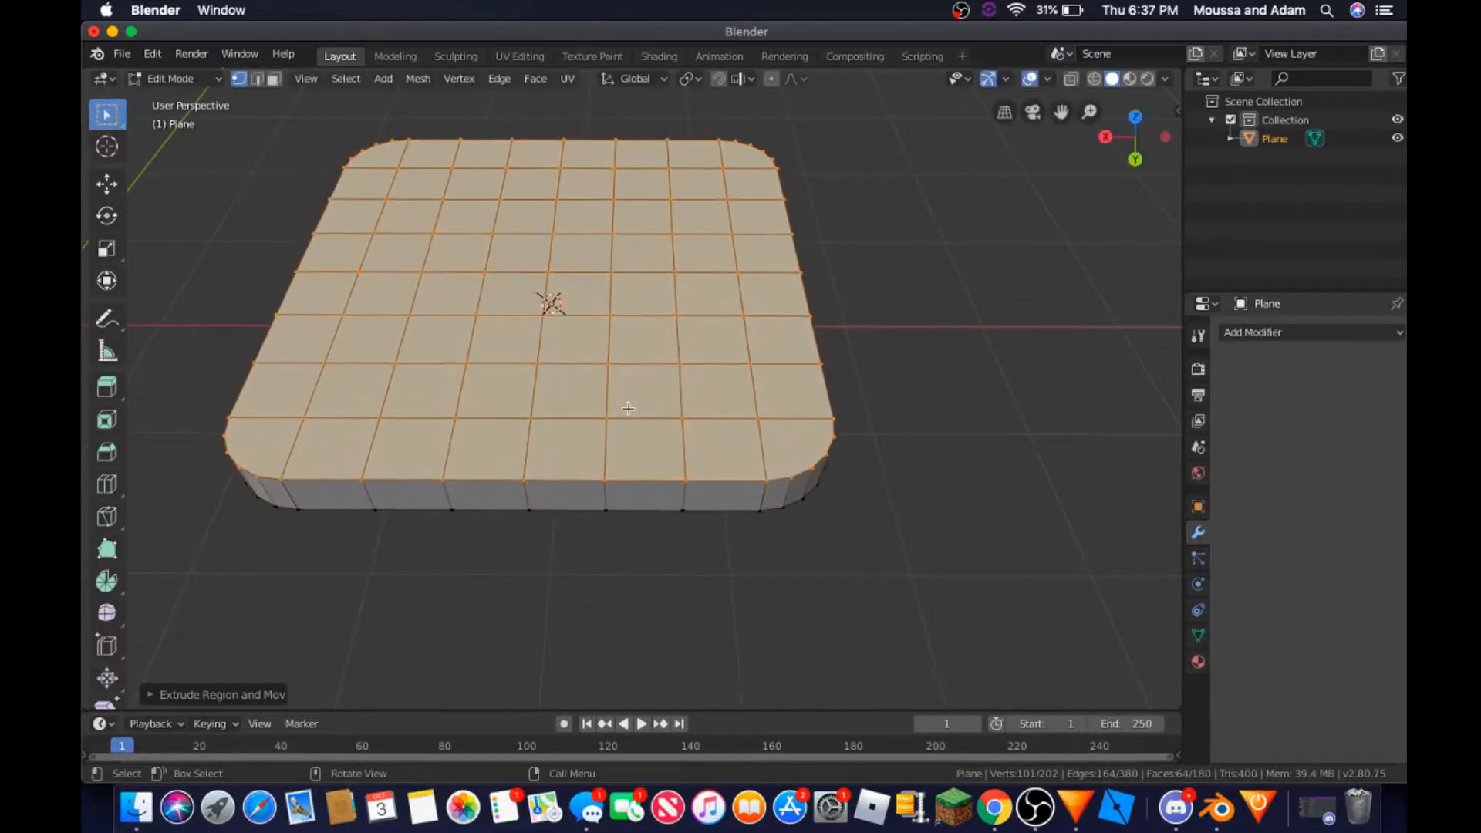
left_click(175, 78)
left_click(185, 100)
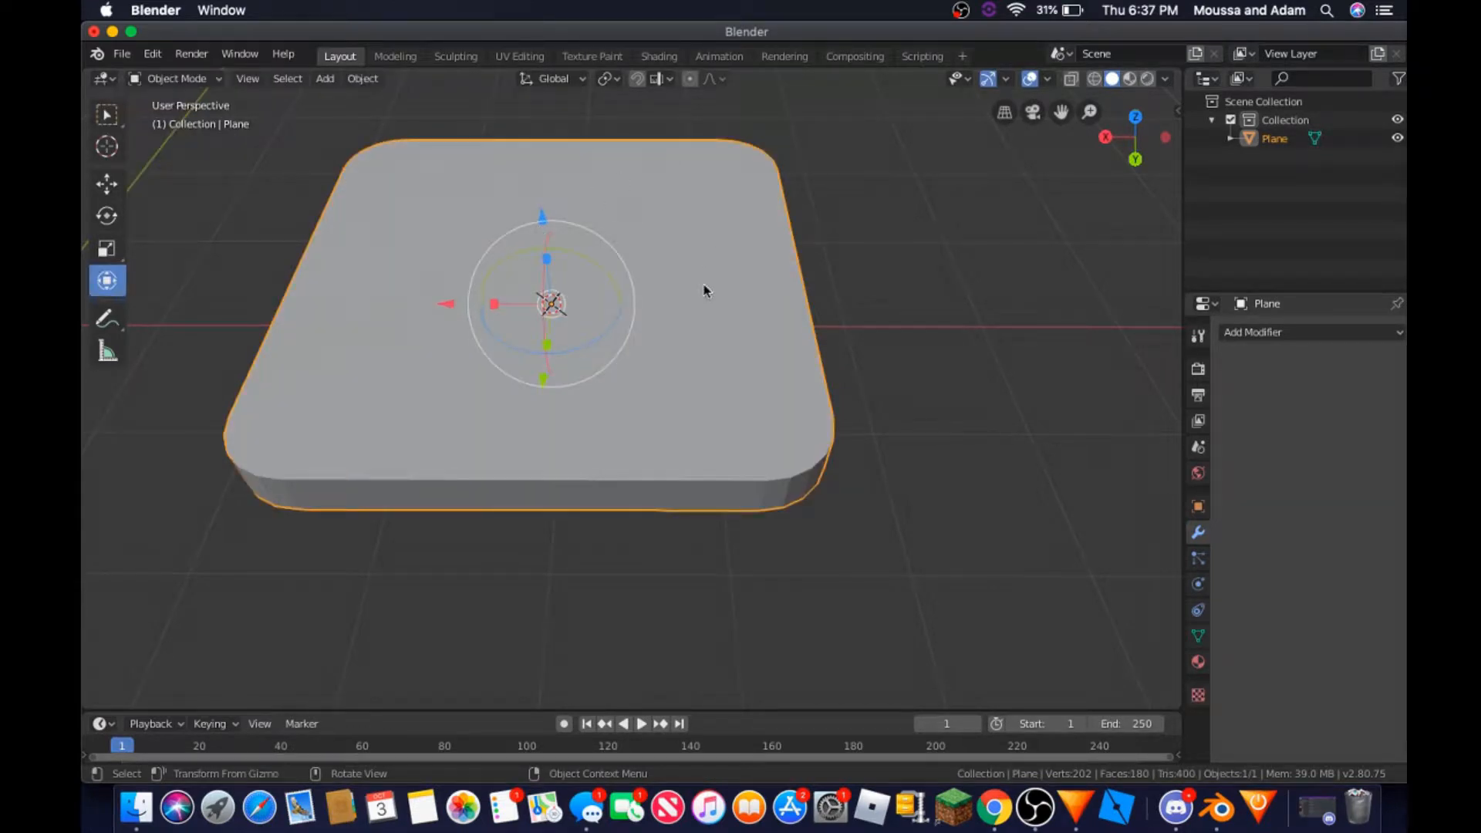
- Add a lattice object at the centre of the rounded slab
key("shift+grave")
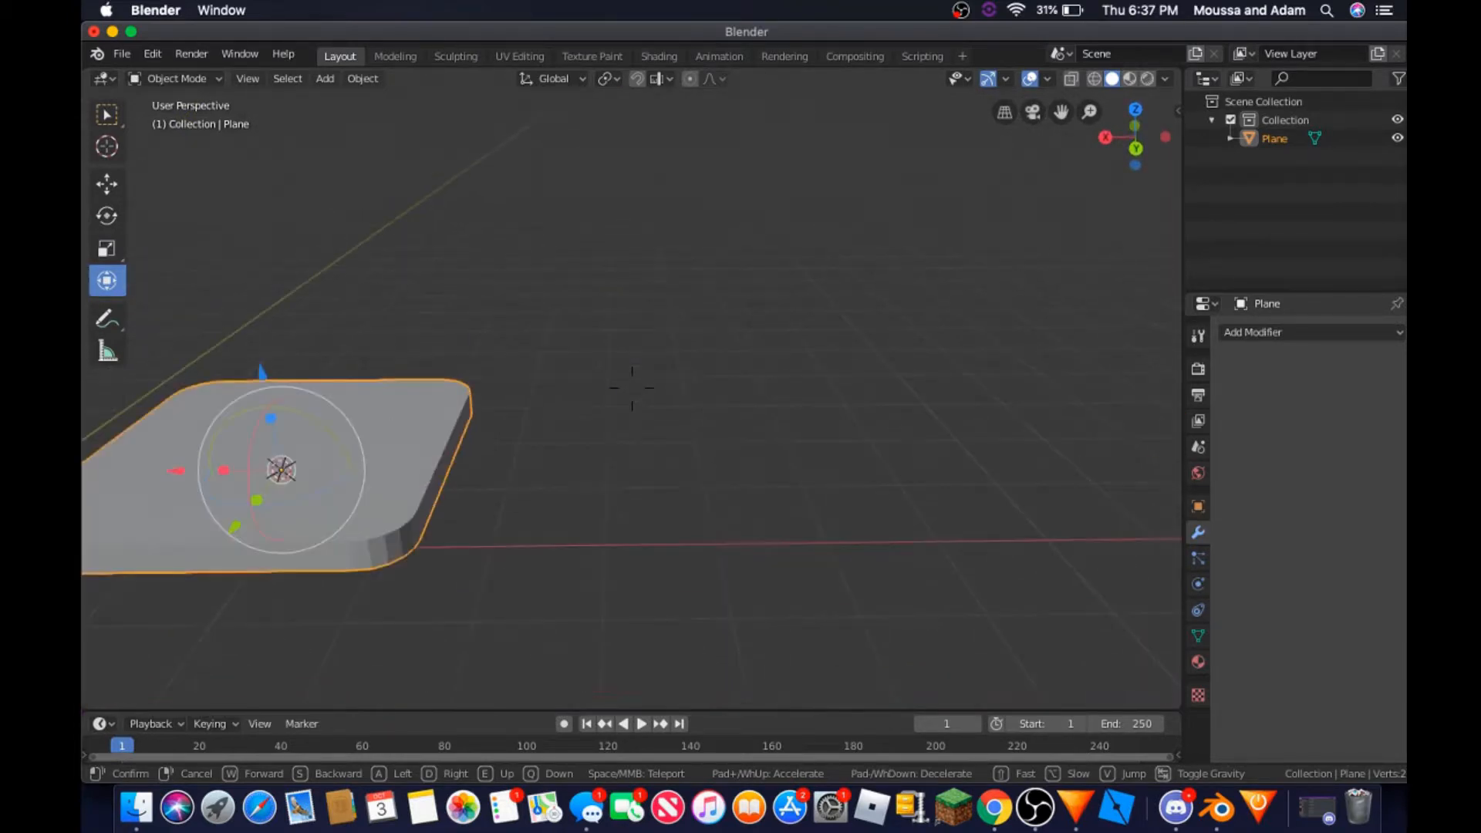
right_click(632, 388)
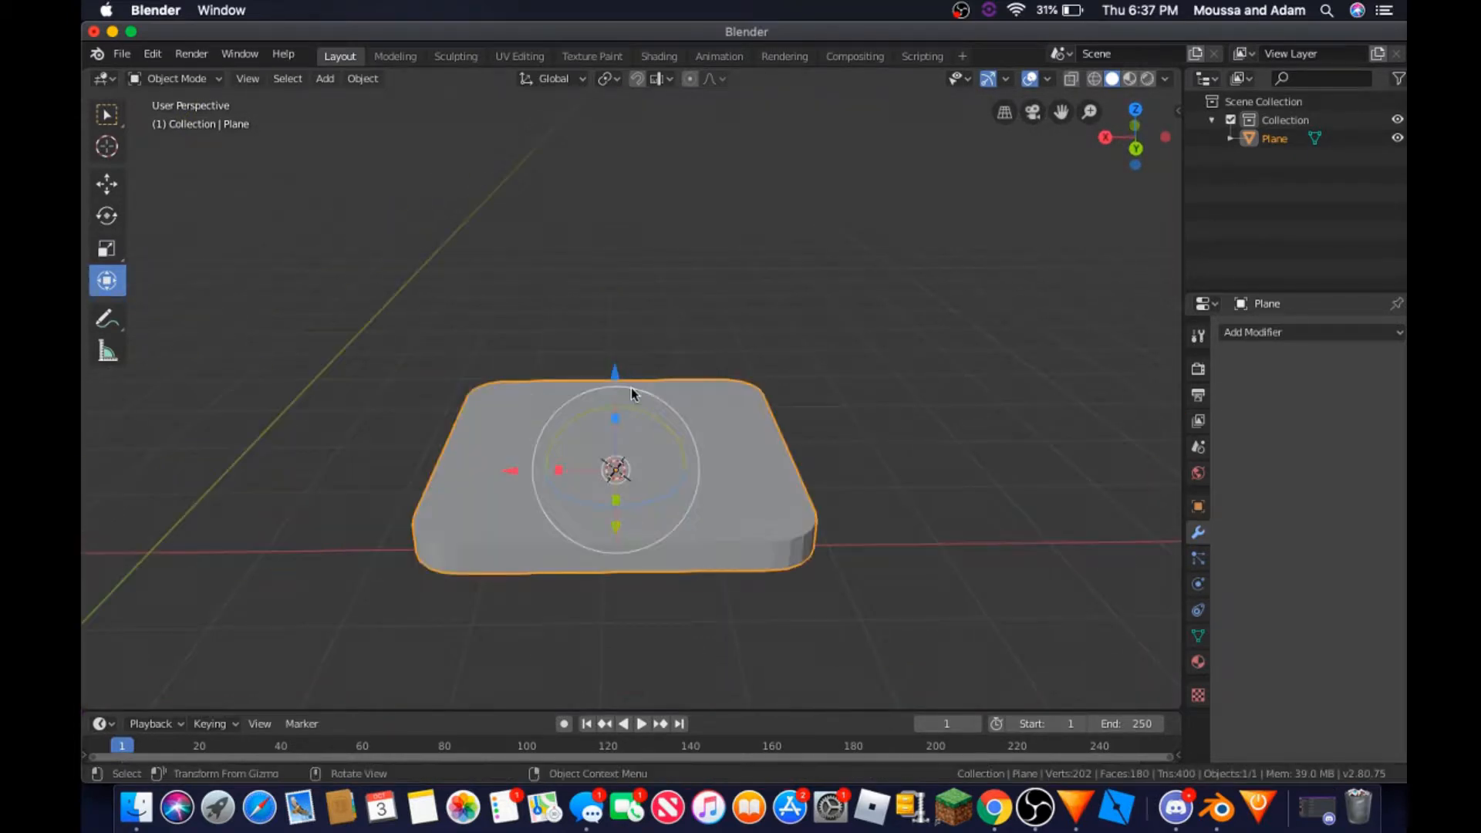
left_click(325, 78)
mouse_move(340, 104)
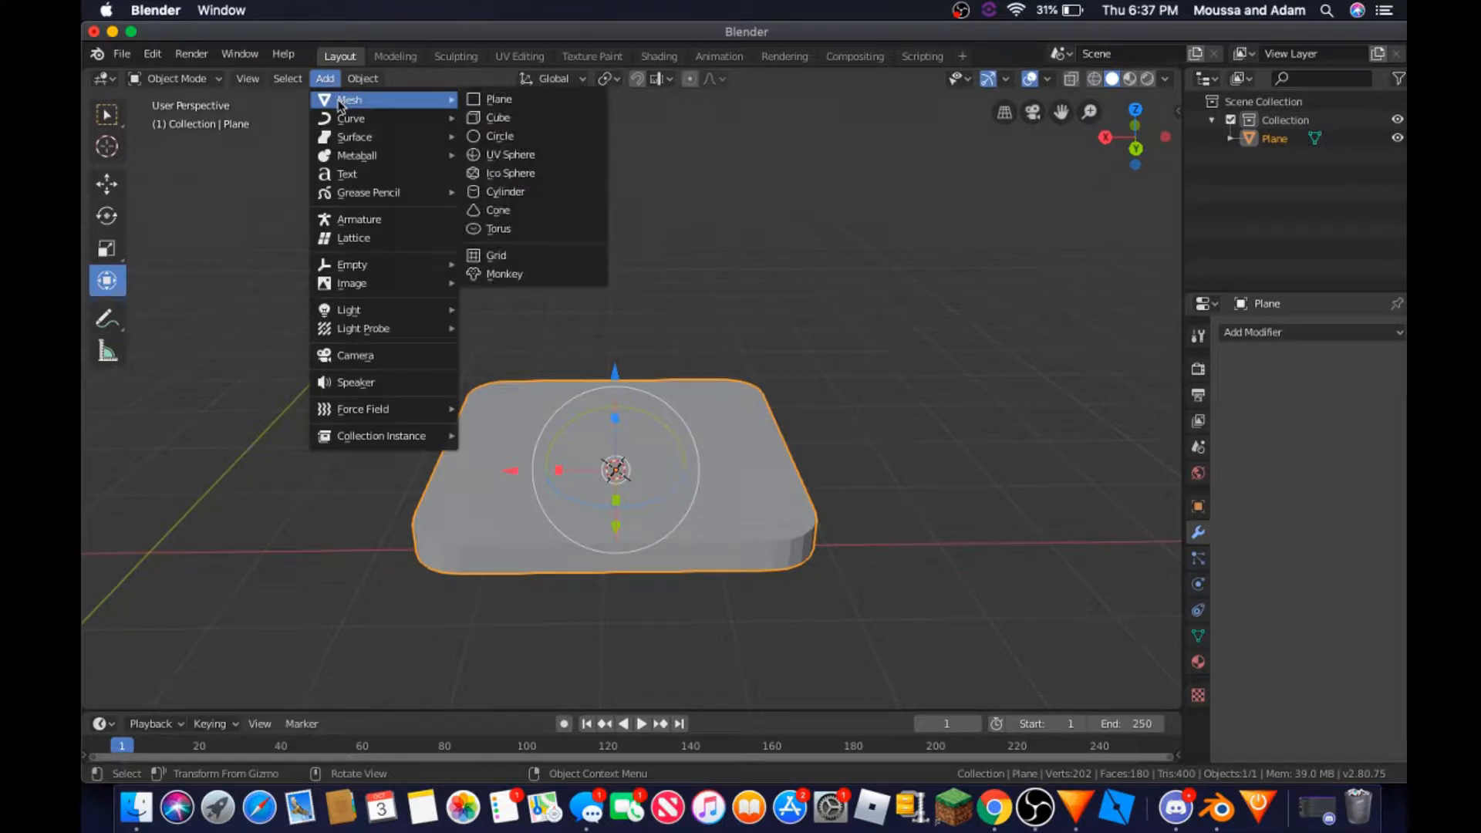
mouse_move(407, 161)
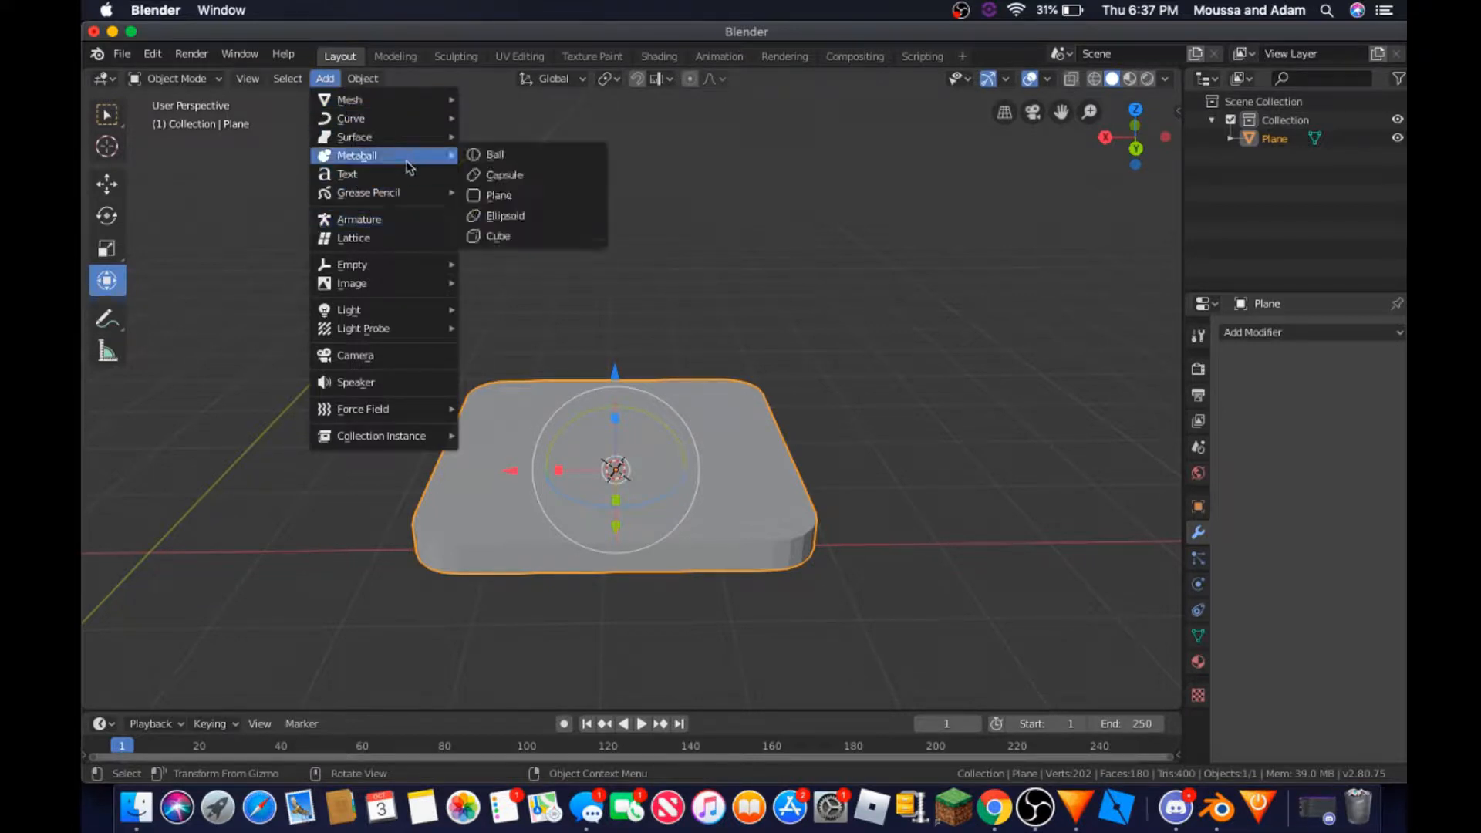
left_click(388, 237)
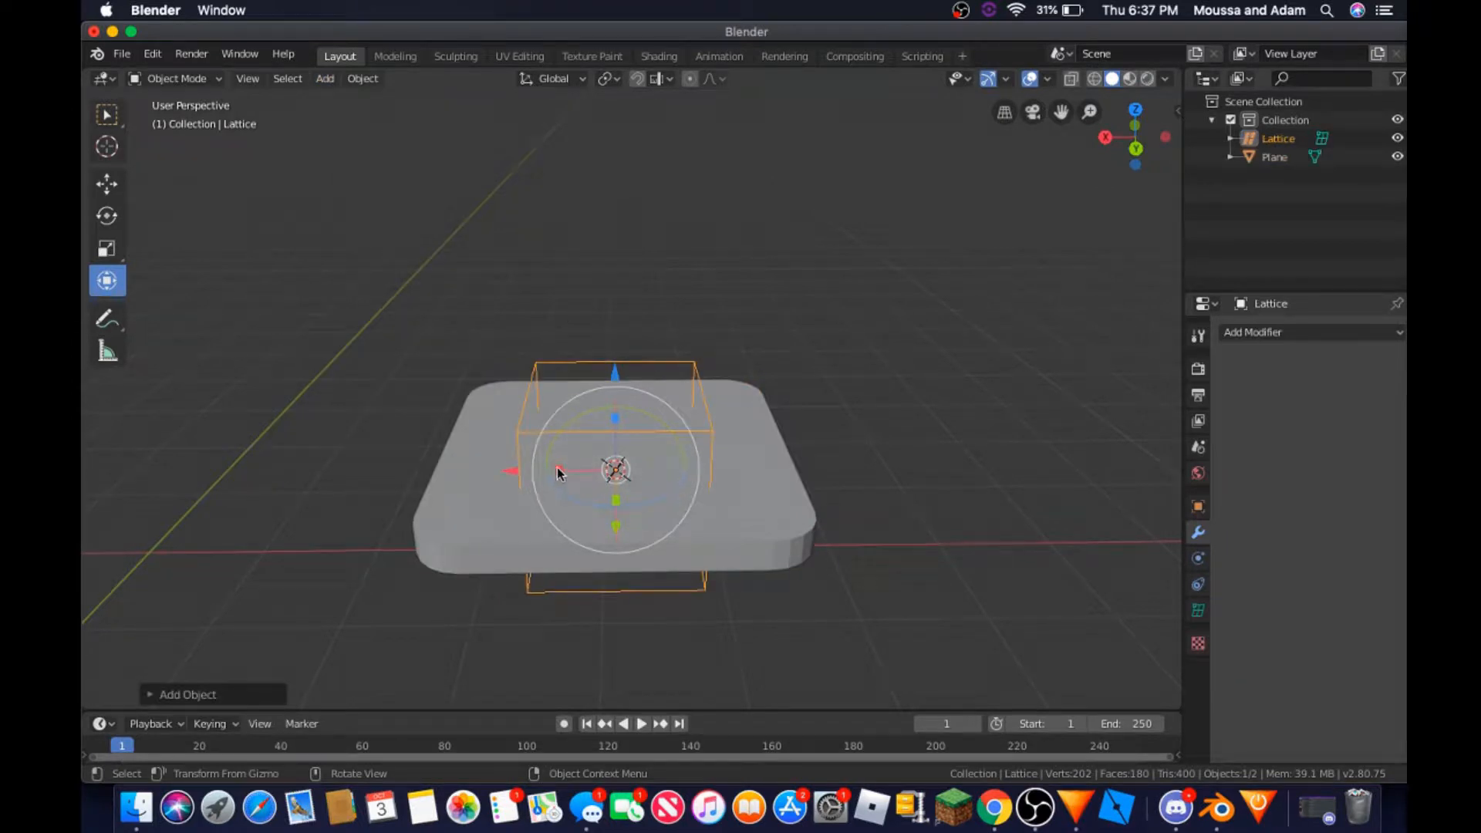
- Scale the lattice along X and Y so it extends slightly beyond the slab's outline
left_click_drag(558, 472, 495, 468)
left_click_drag(612, 503, 626, 531)
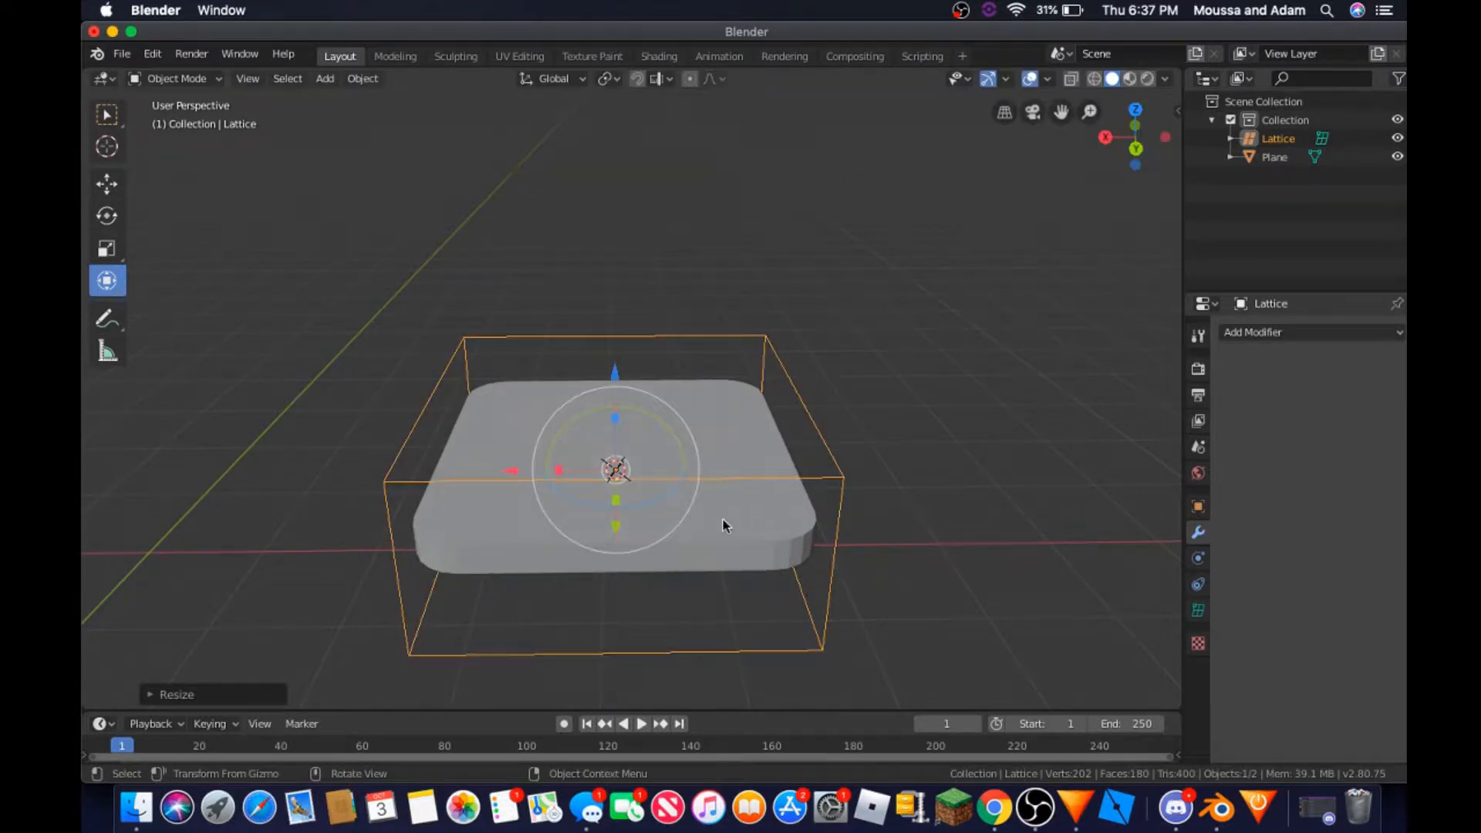
key("shift+grave")
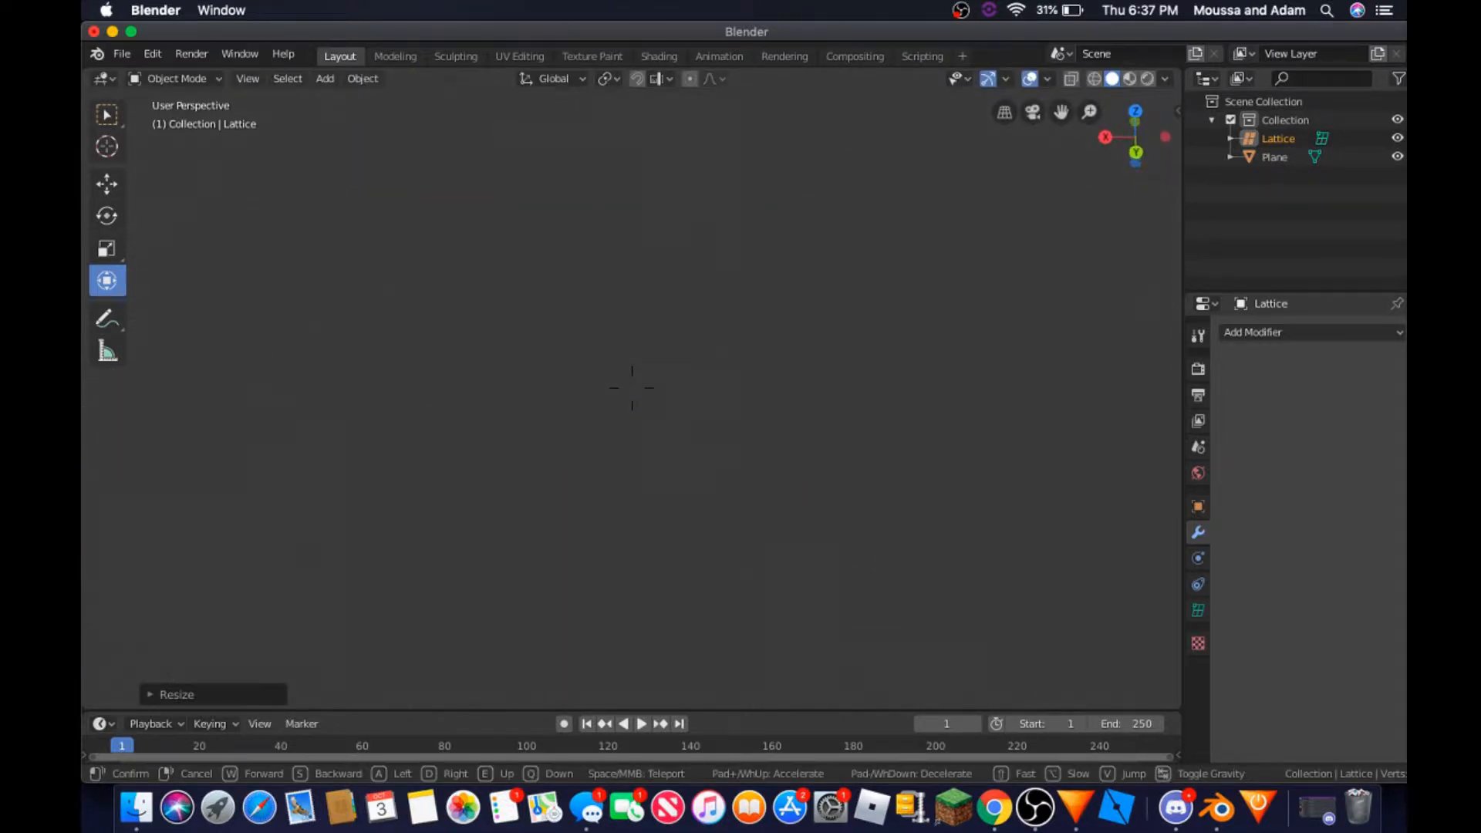
key("w")
key("s")
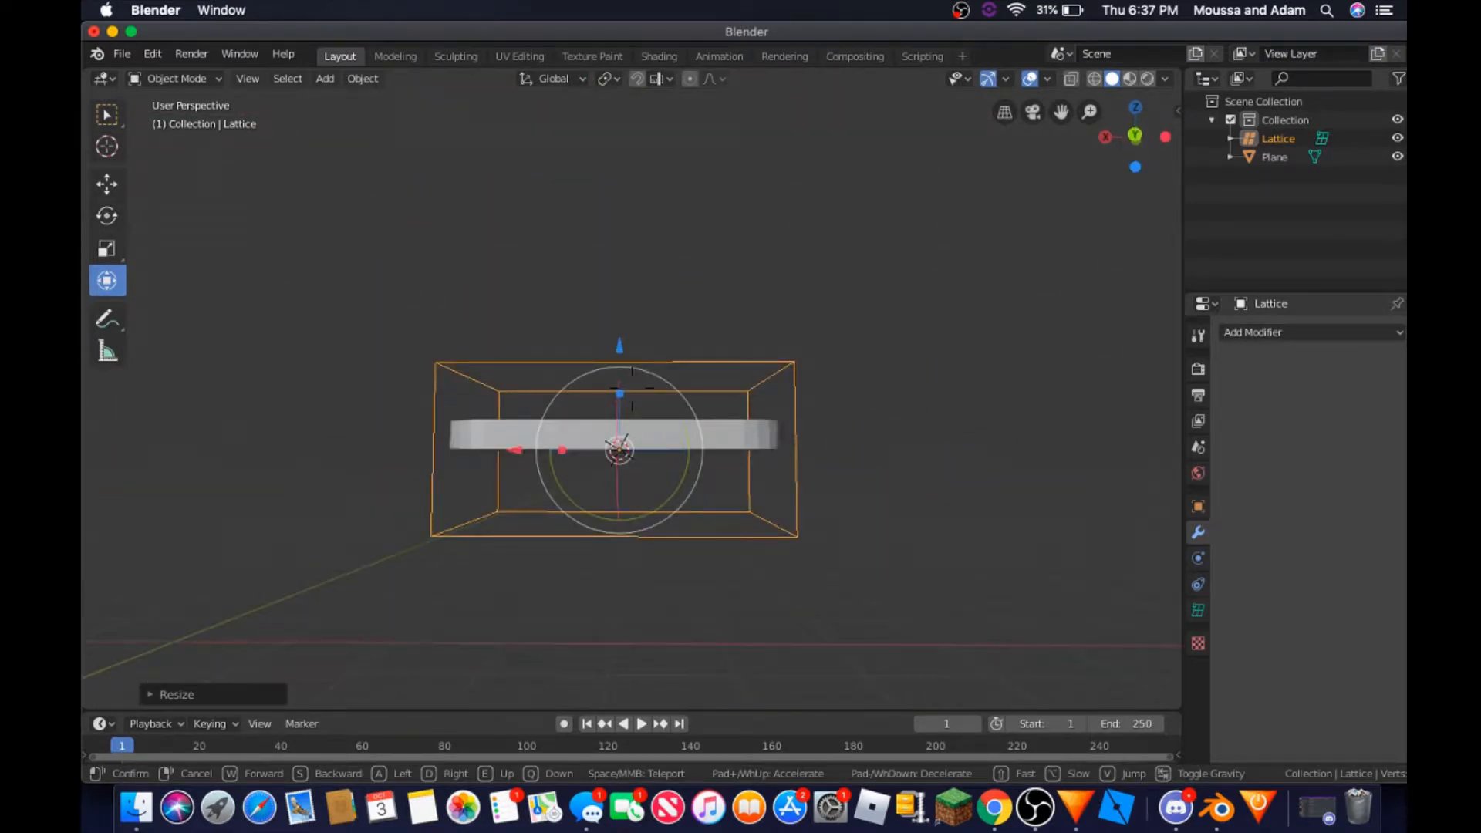
left_click(631, 388)
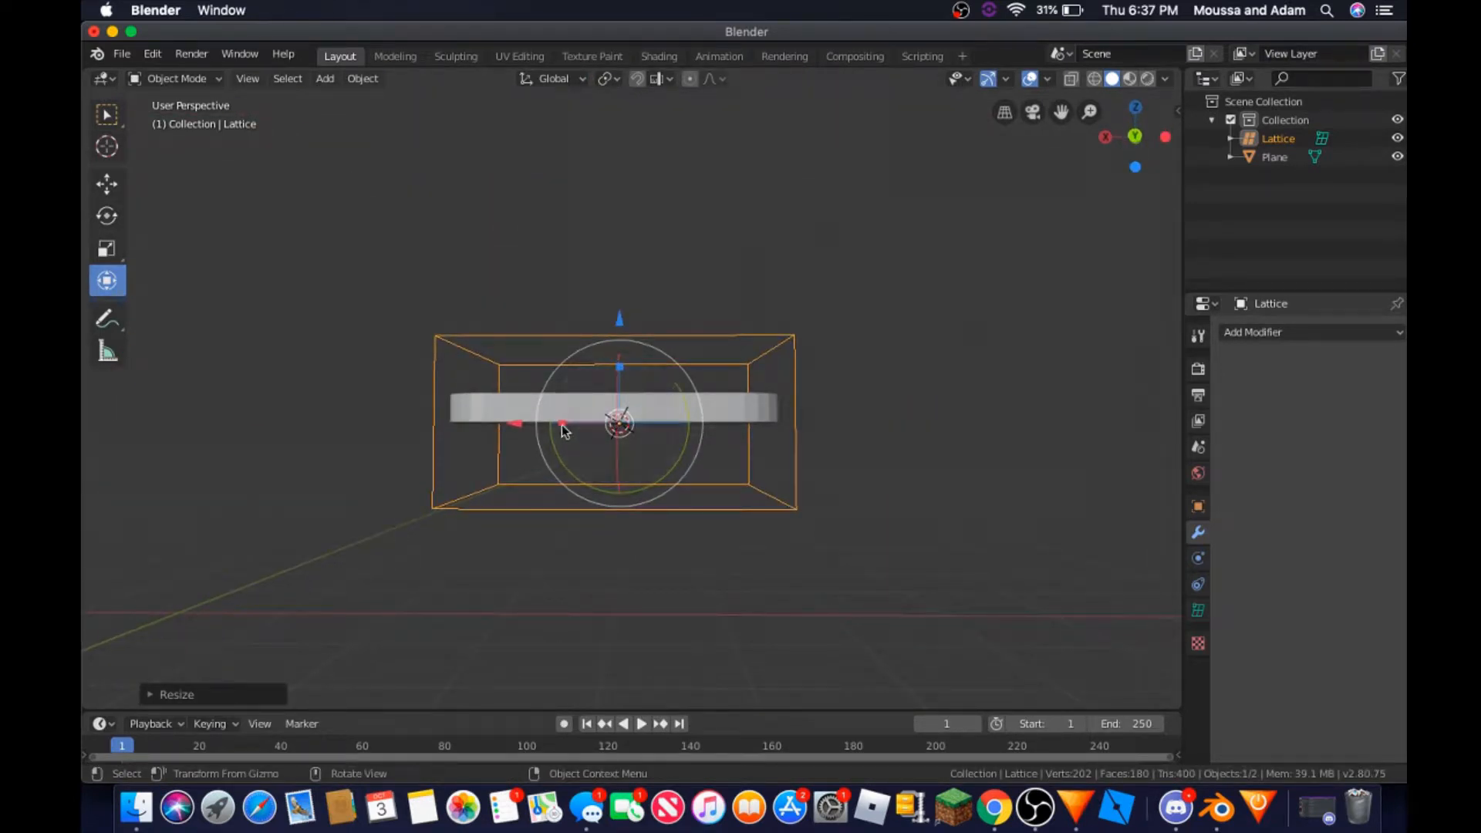
left_click_drag(563, 425, 573, 425)
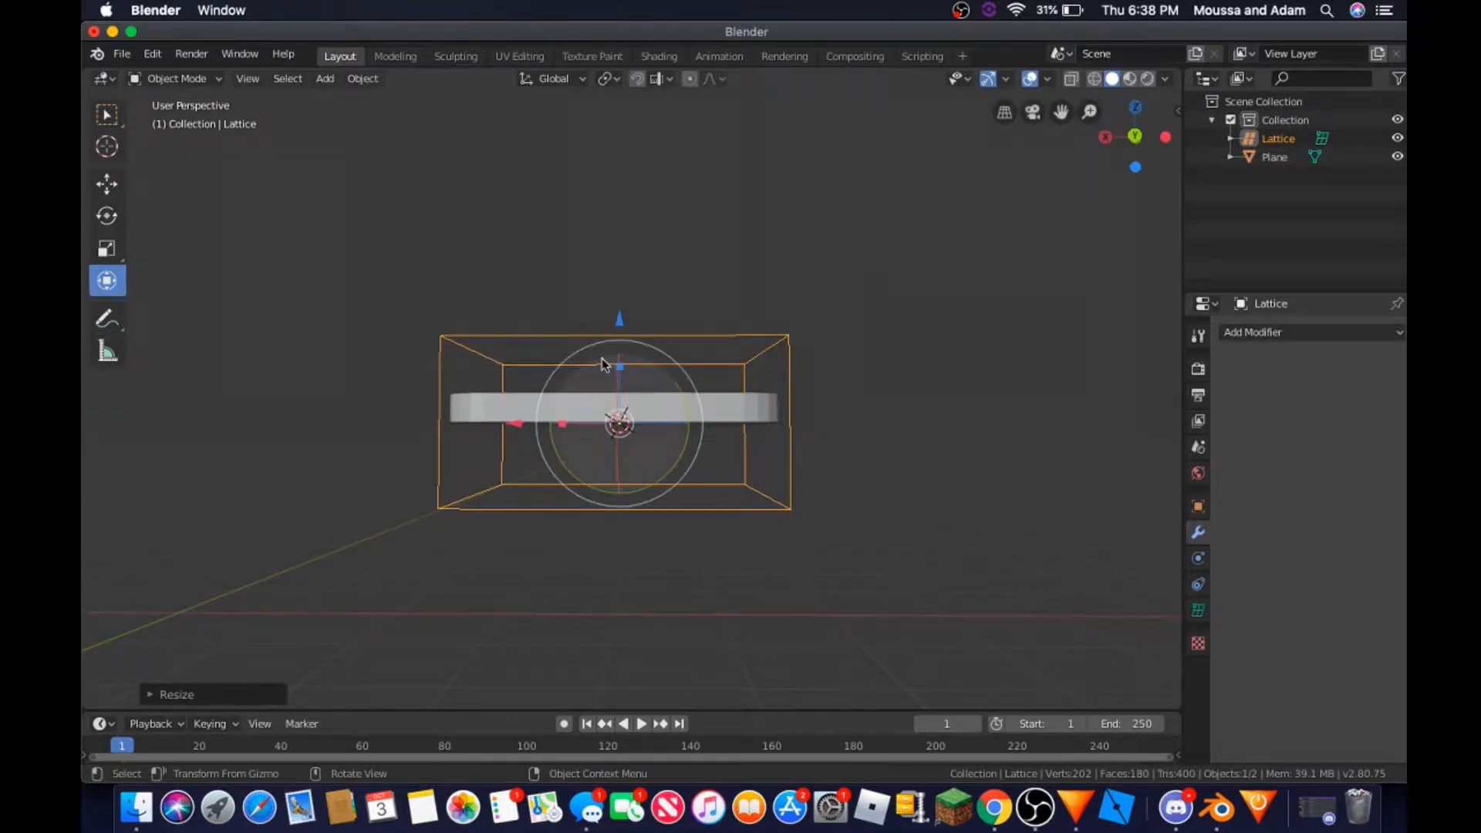
- Flatten the lattice along Z and align it vertically so it closely encloses the slab's thickness
left_click_drag(621, 372, 618, 401)
left_click_drag(620, 322, 619, 362)
key("shift+grave")
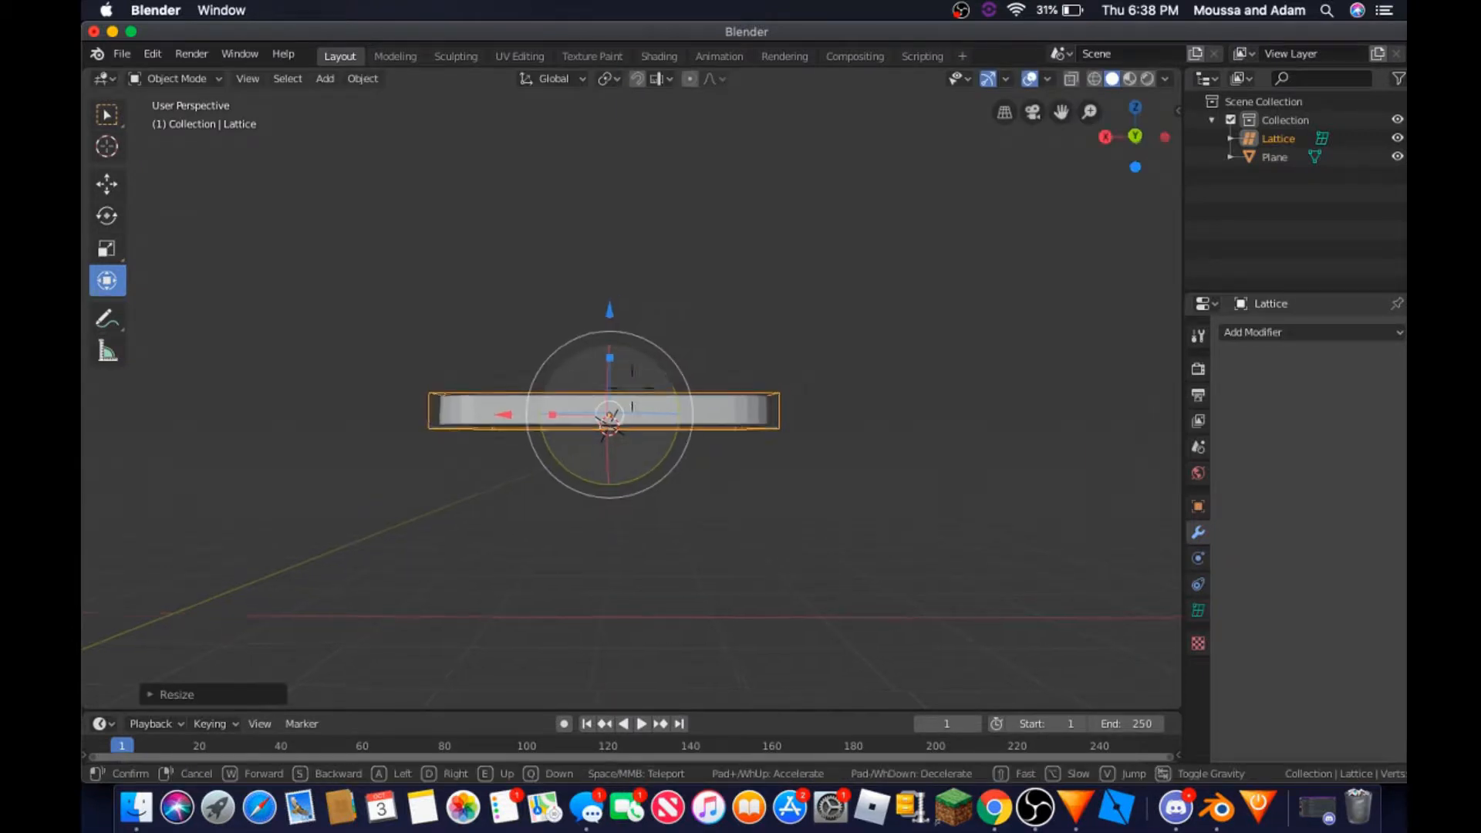
key("w")
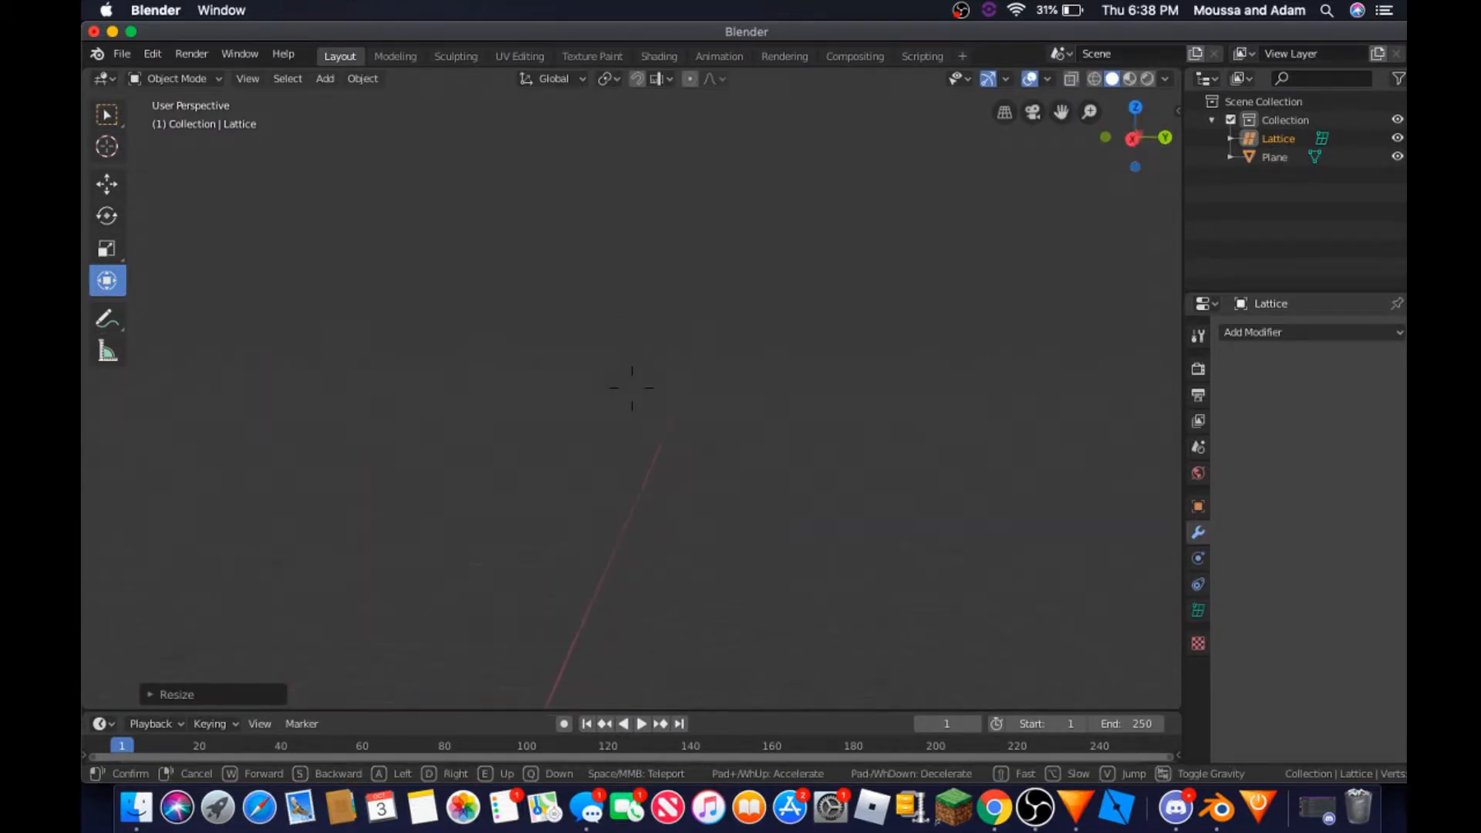
key("s")
key("w")
key("s")
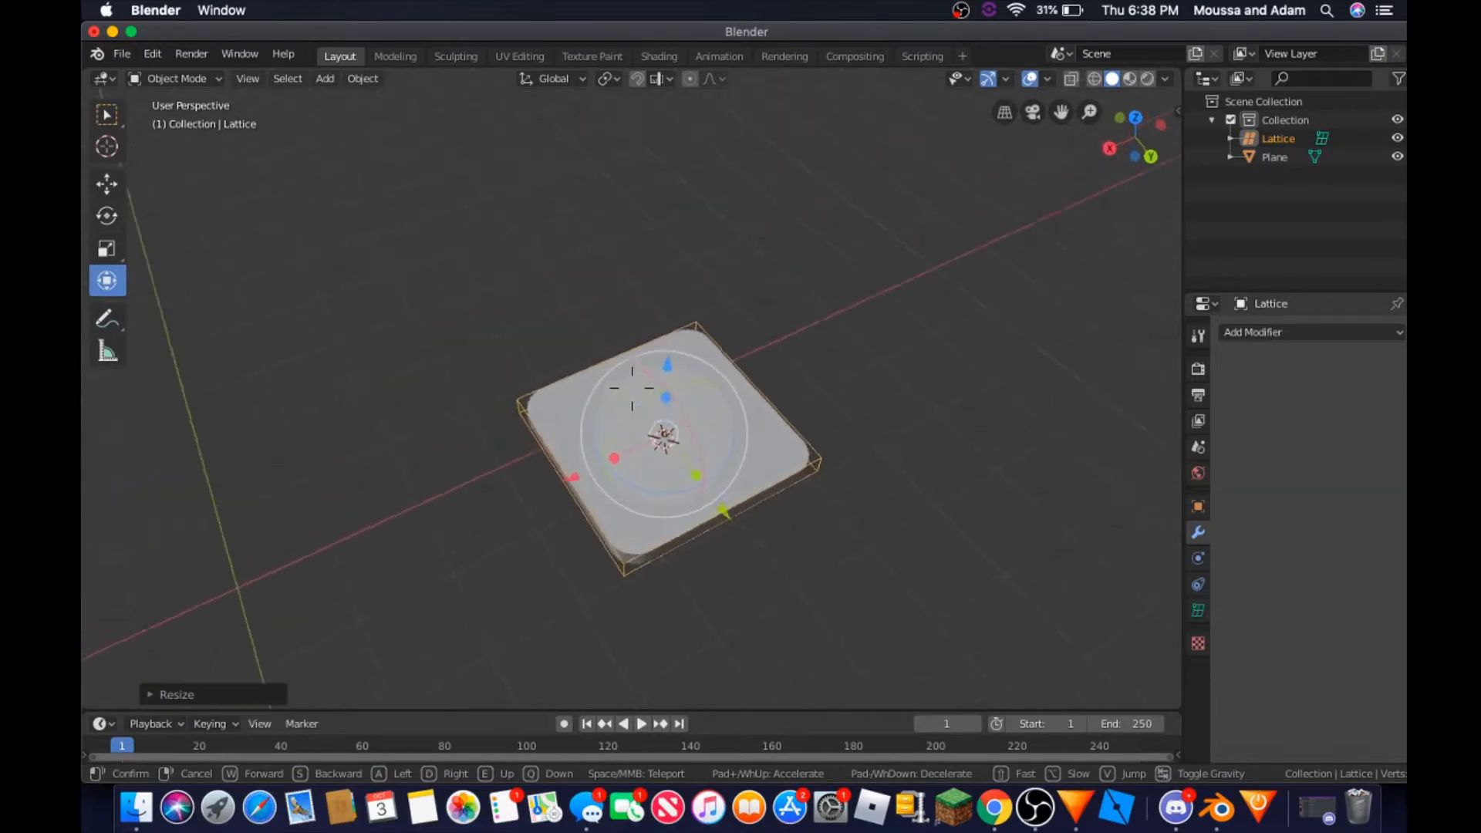
left_click(629, 397)
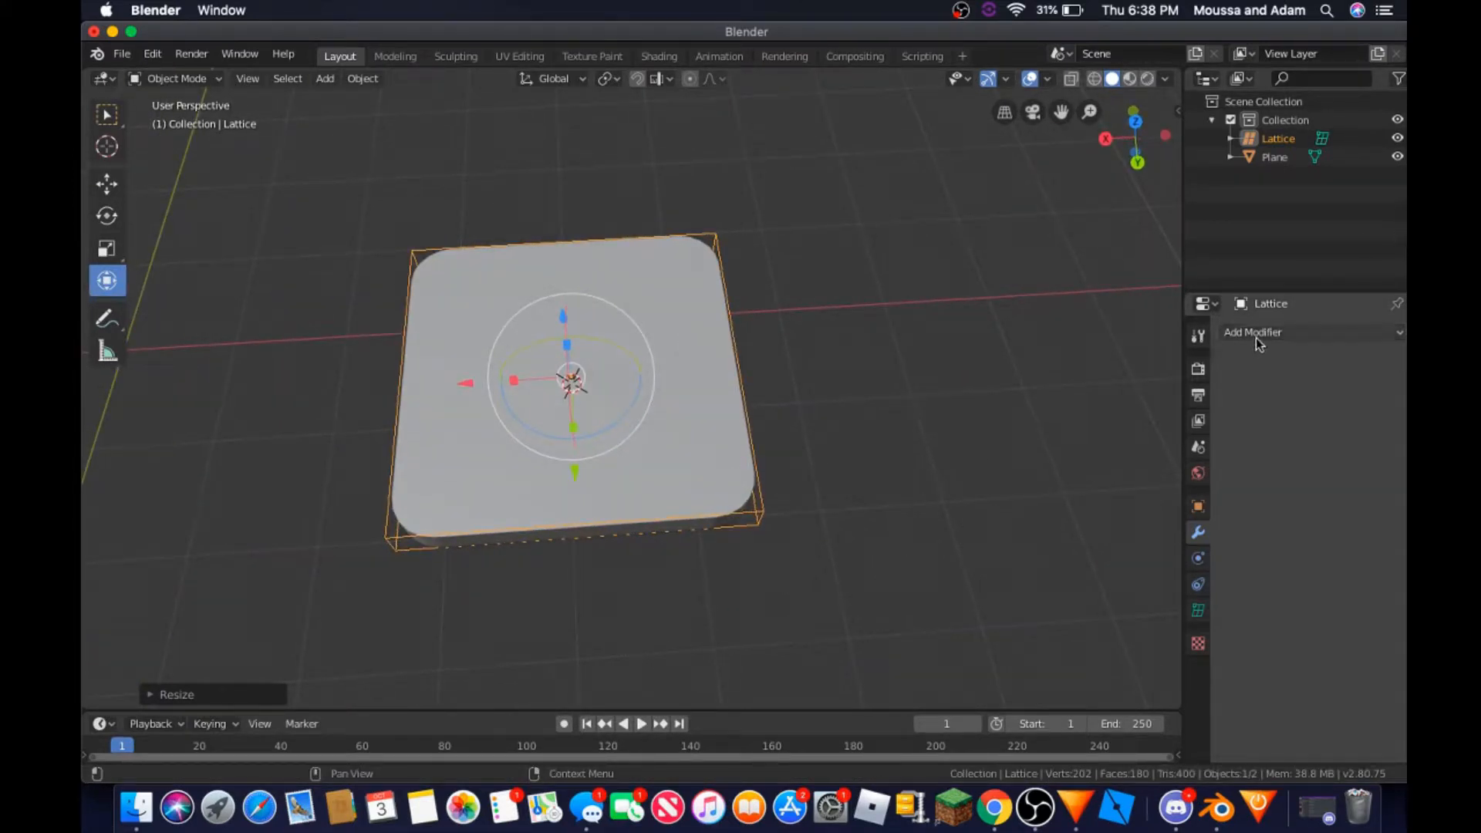
right_click(650, 446)
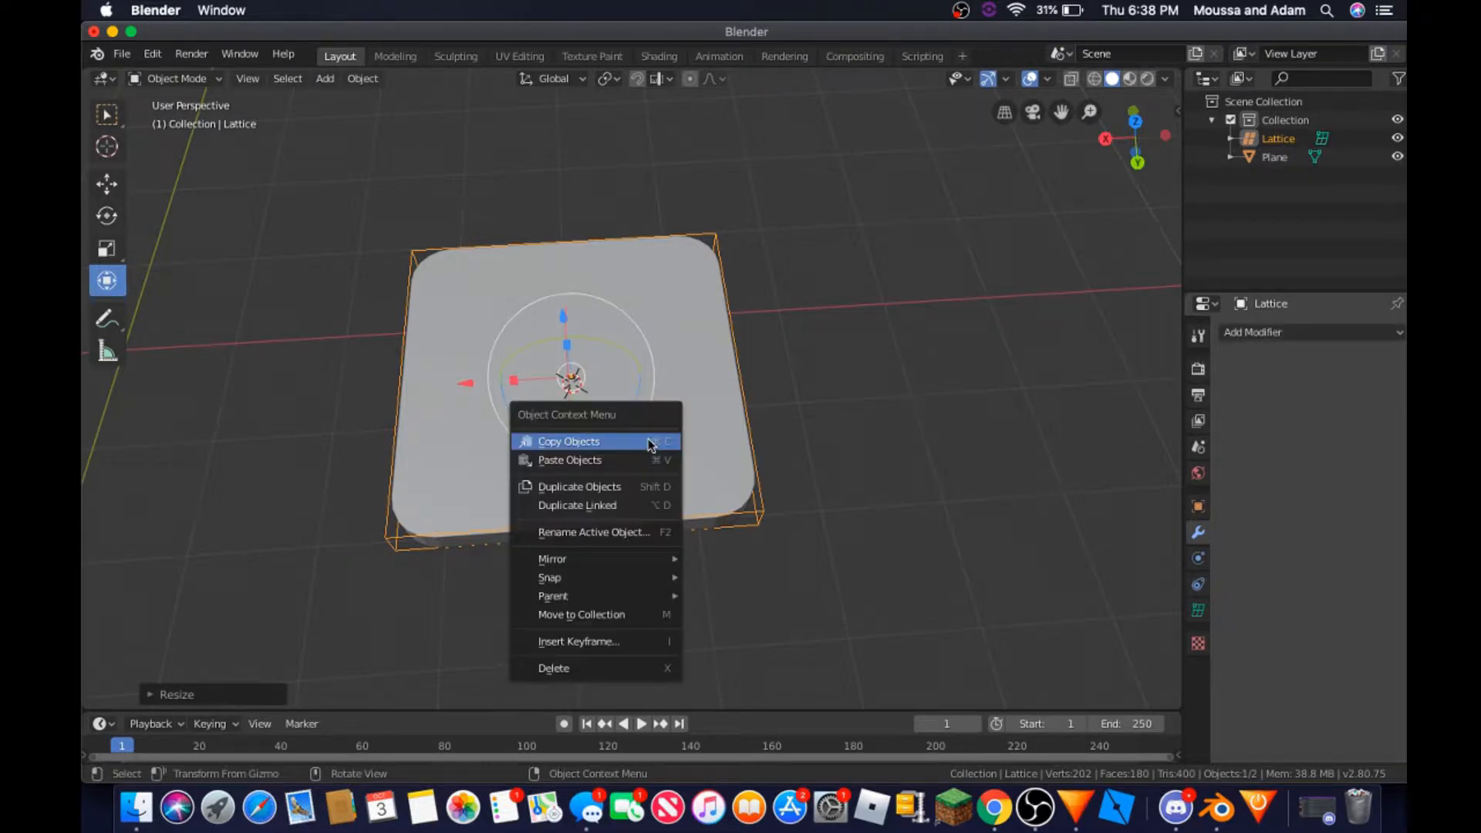
key("Escape")
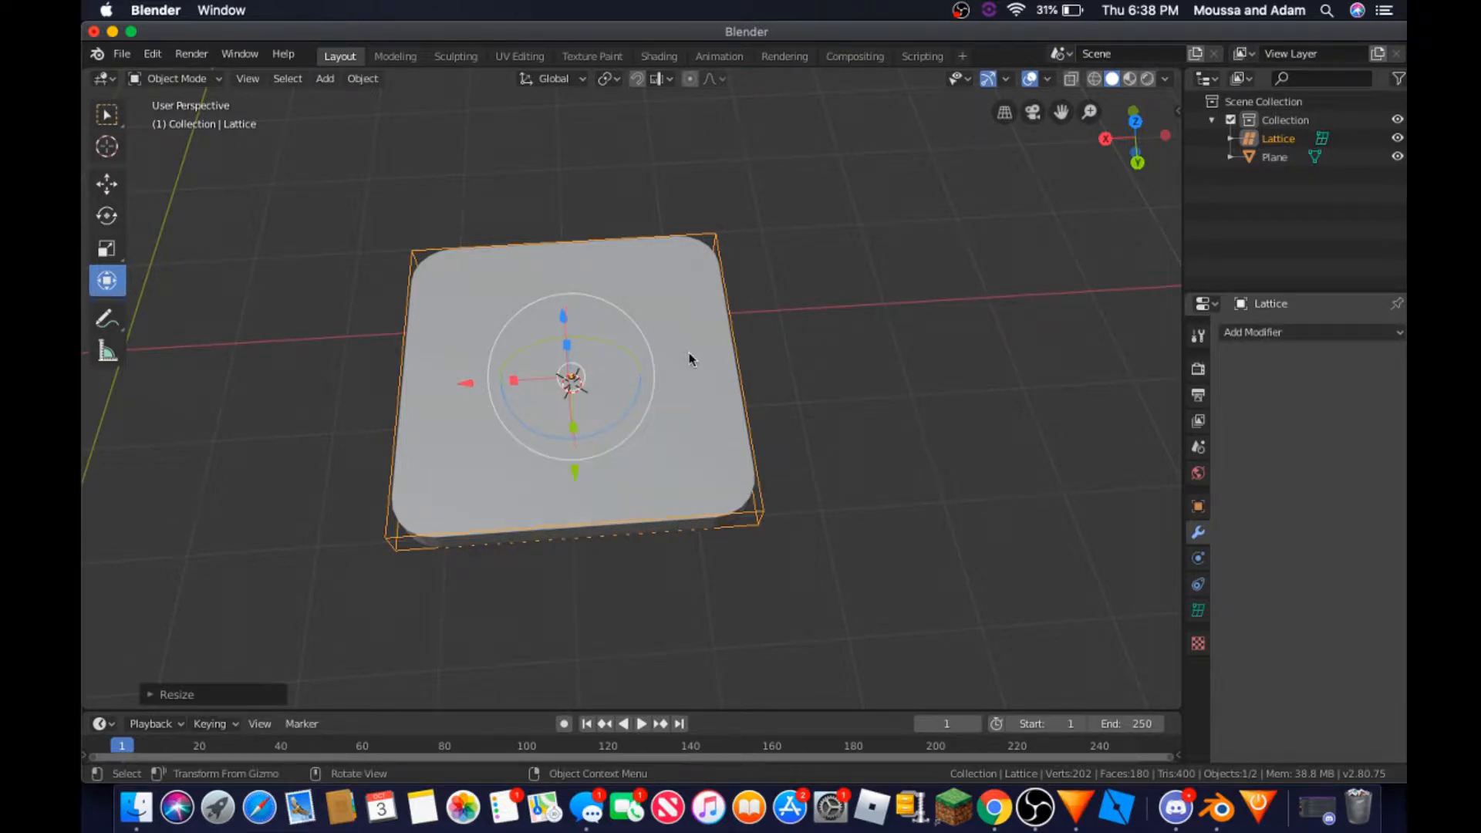
left_click(688, 353)
left_click(759, 511)
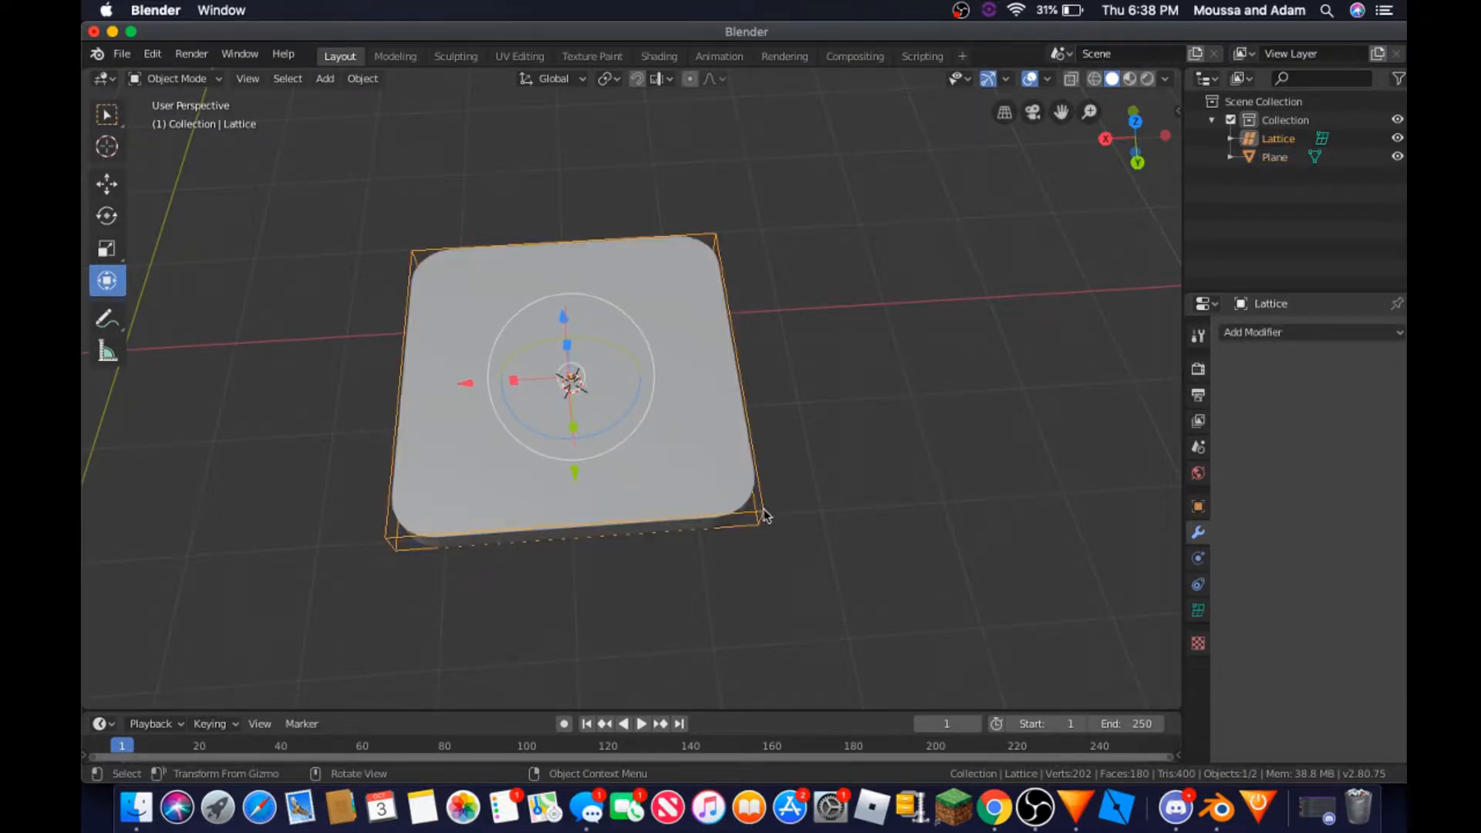
- Look through the lattice's object, constraint, physics, data and modifier properties for the available settings
left_click(1200, 510)
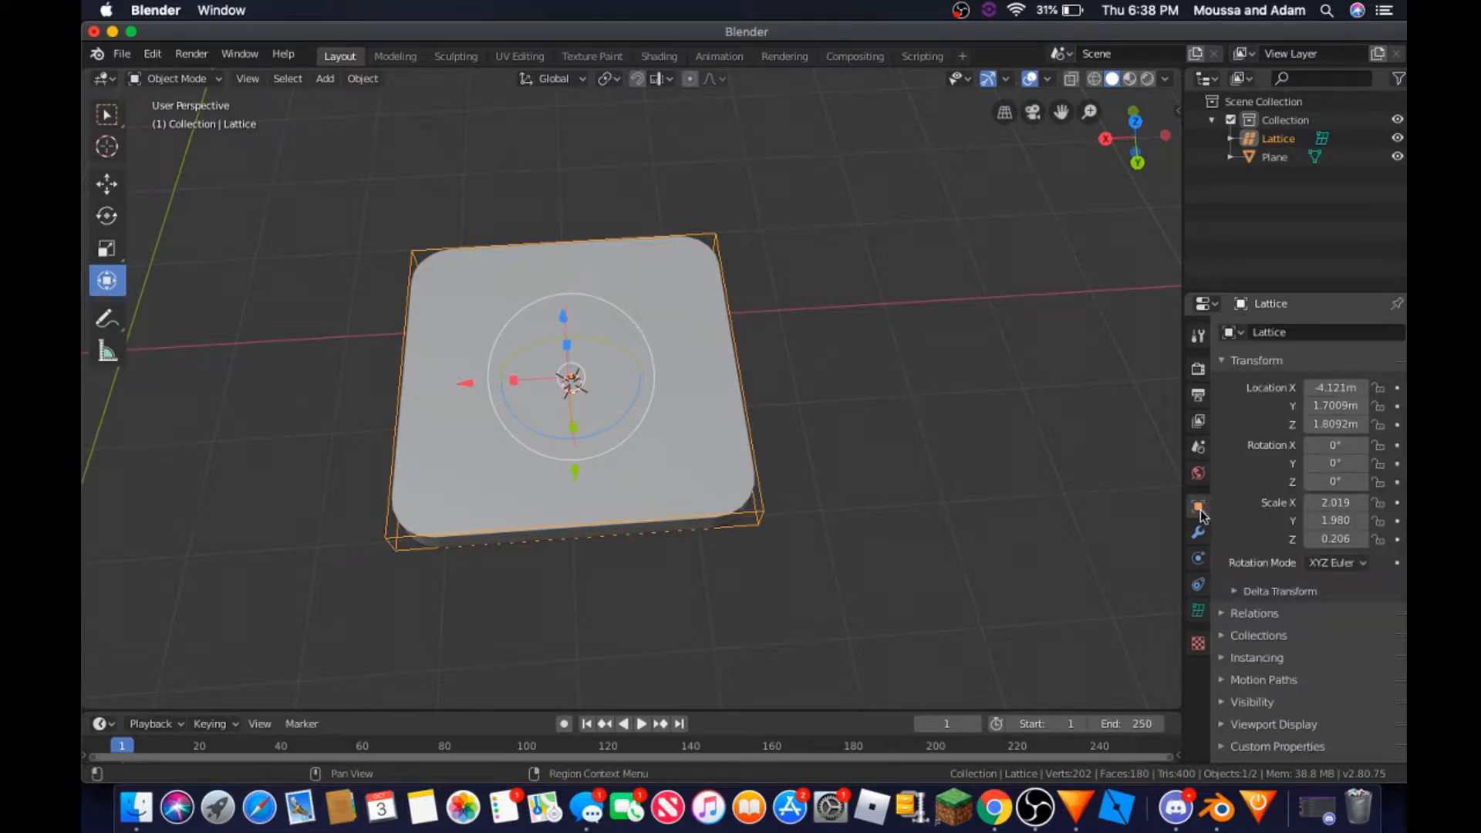
left_click(1198, 584)
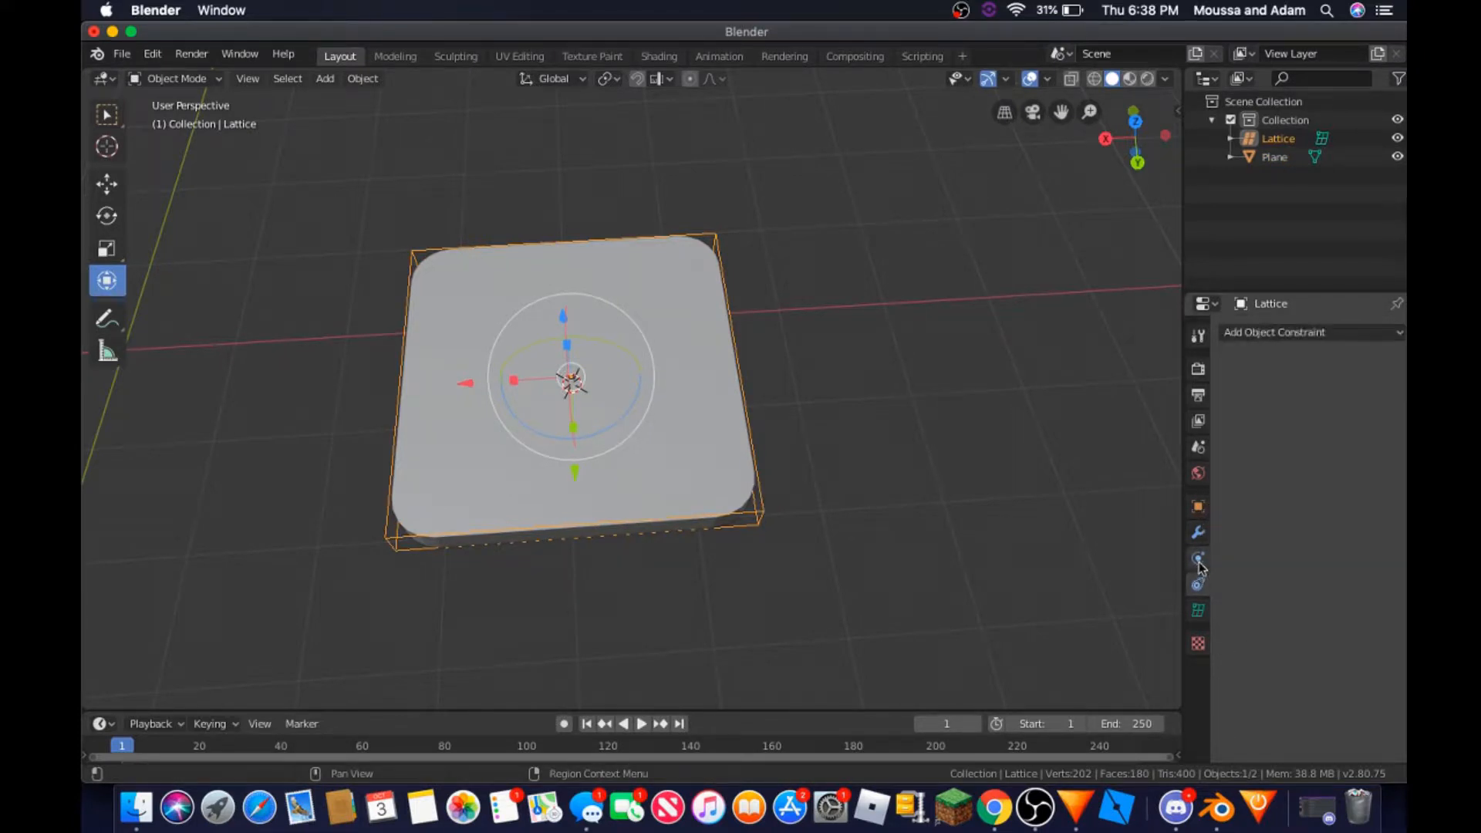
left_click(1198, 557)
left_click(1198, 610)
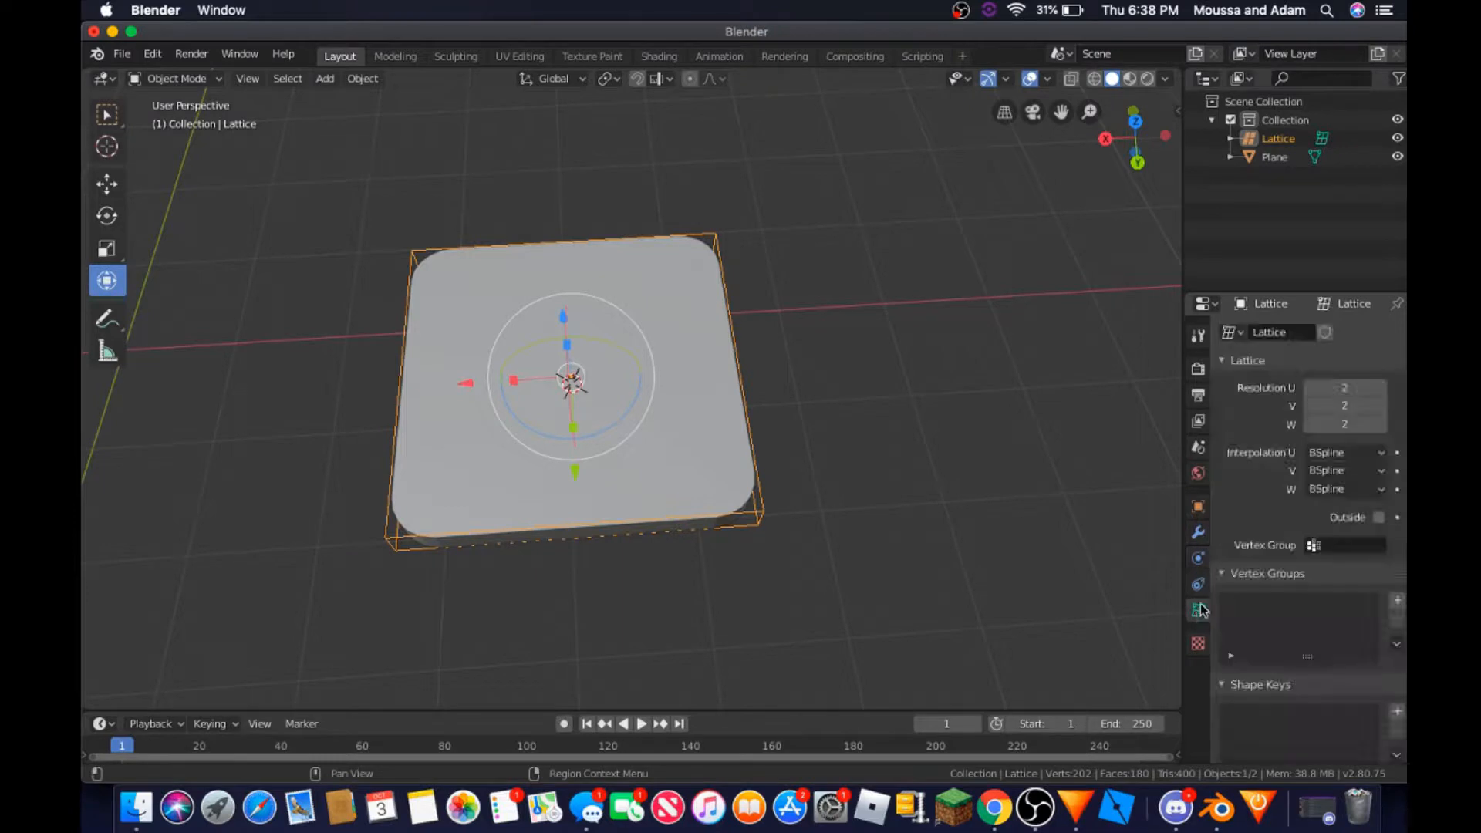
left_click(1197, 508)
left_click(1198, 532)
left_click(1198, 557)
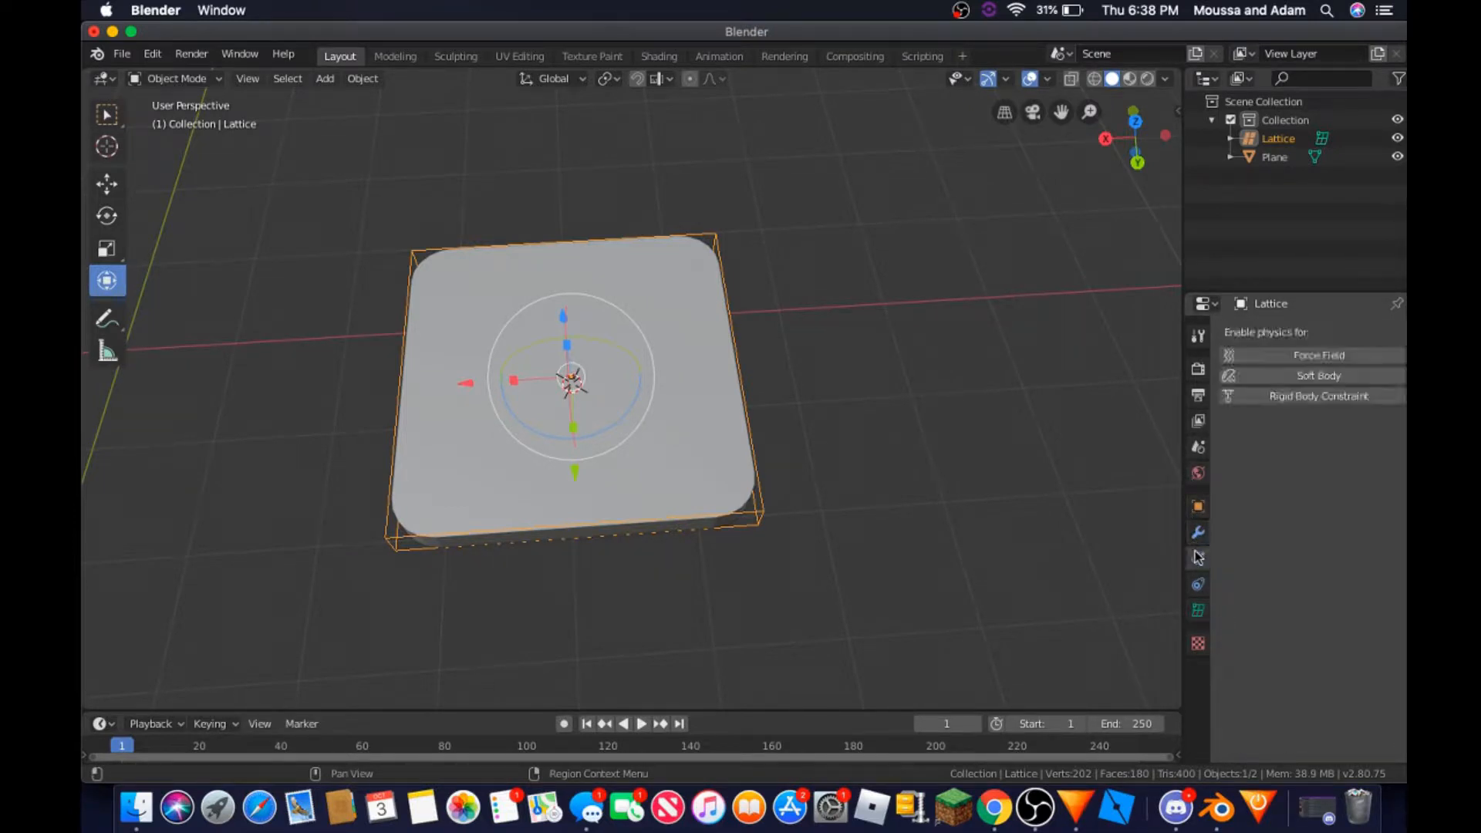
left_click(1197, 509)
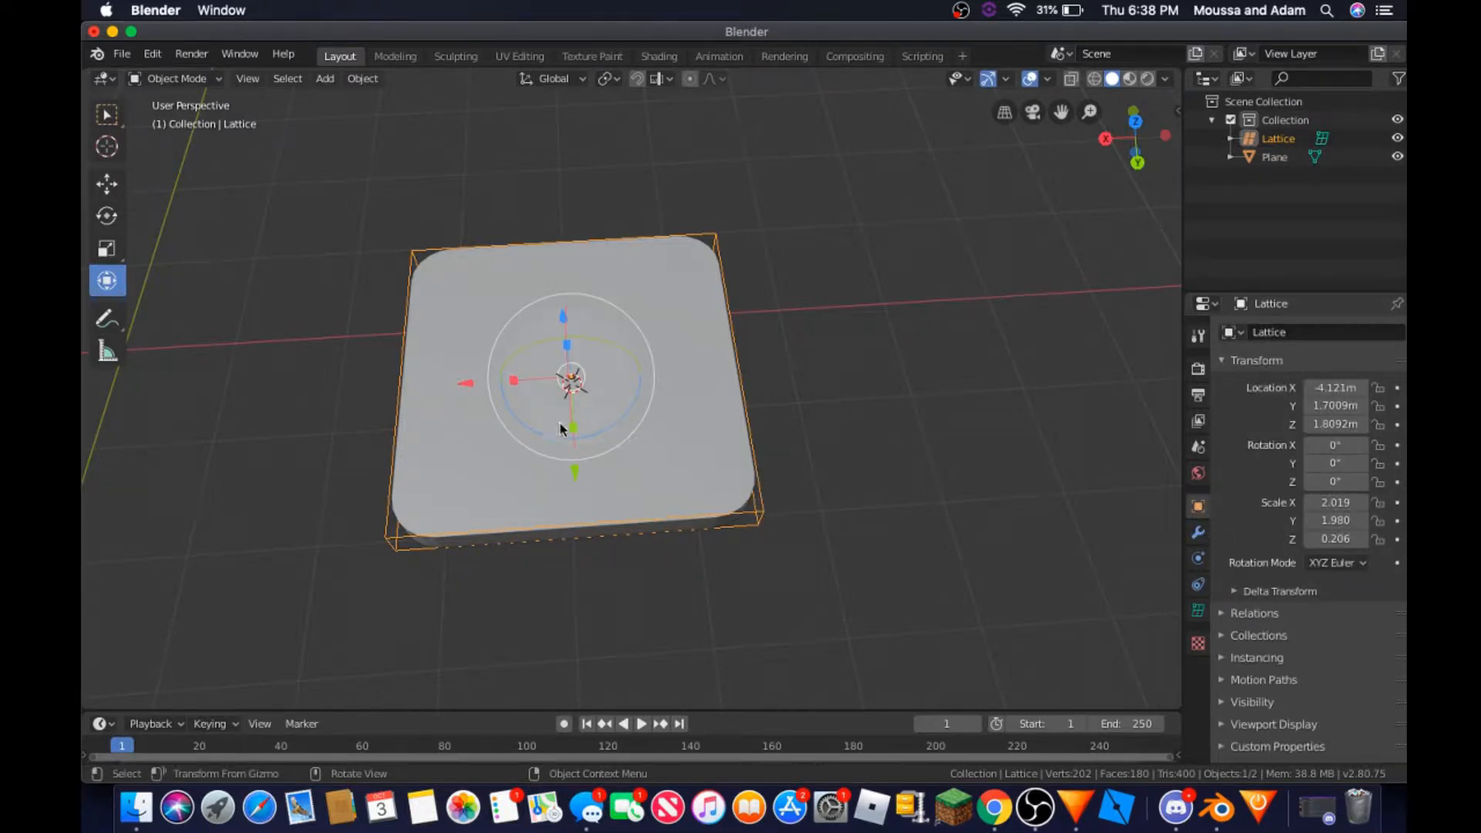
- Scale the lattice slightly wider along Y, to a Y scale of about 2.02
left_click_drag(580, 430, 617, 437)
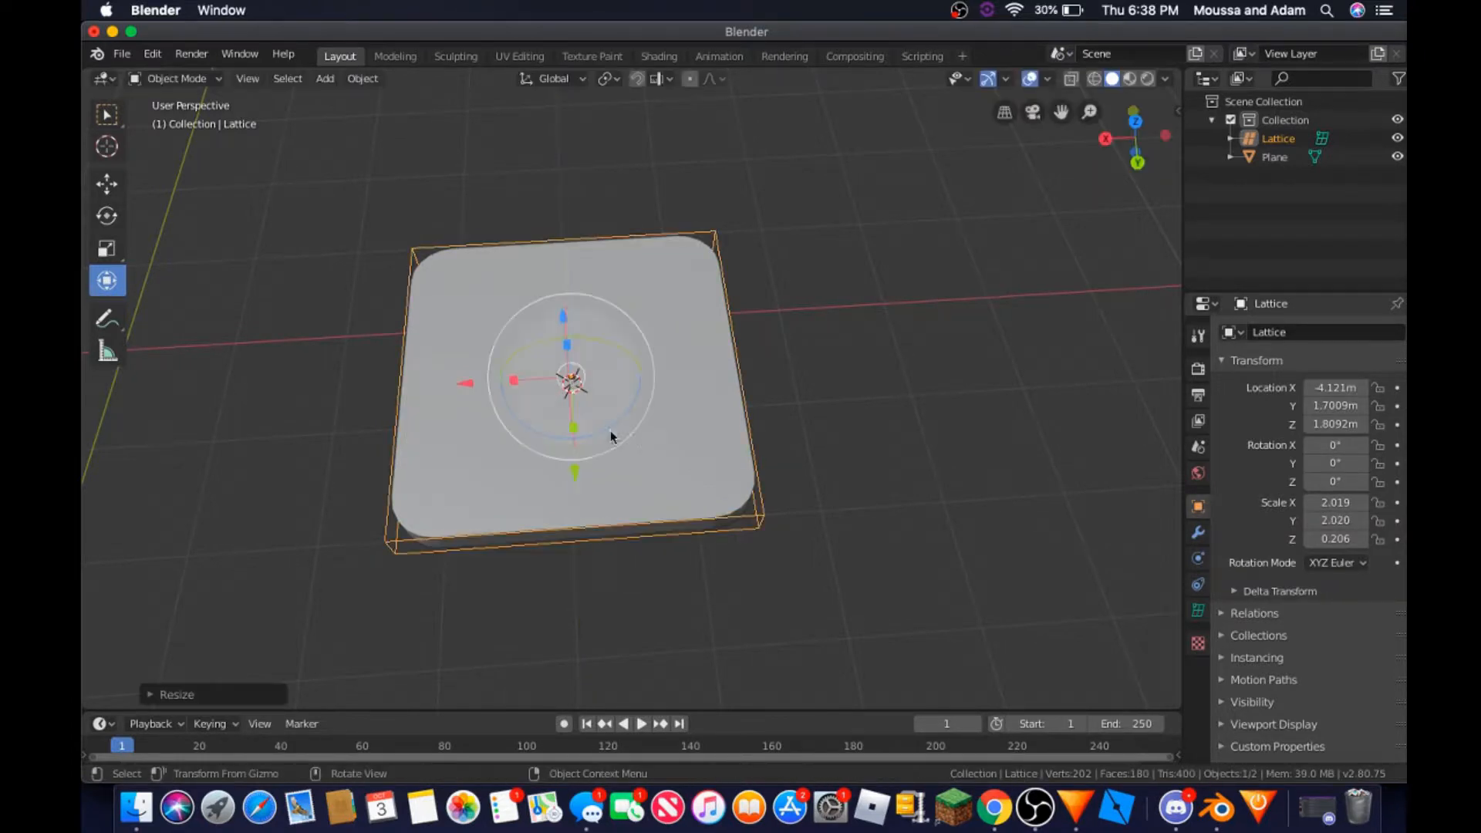
right_click(633, 440)
right_click(759, 505)
left_click(1197, 472)
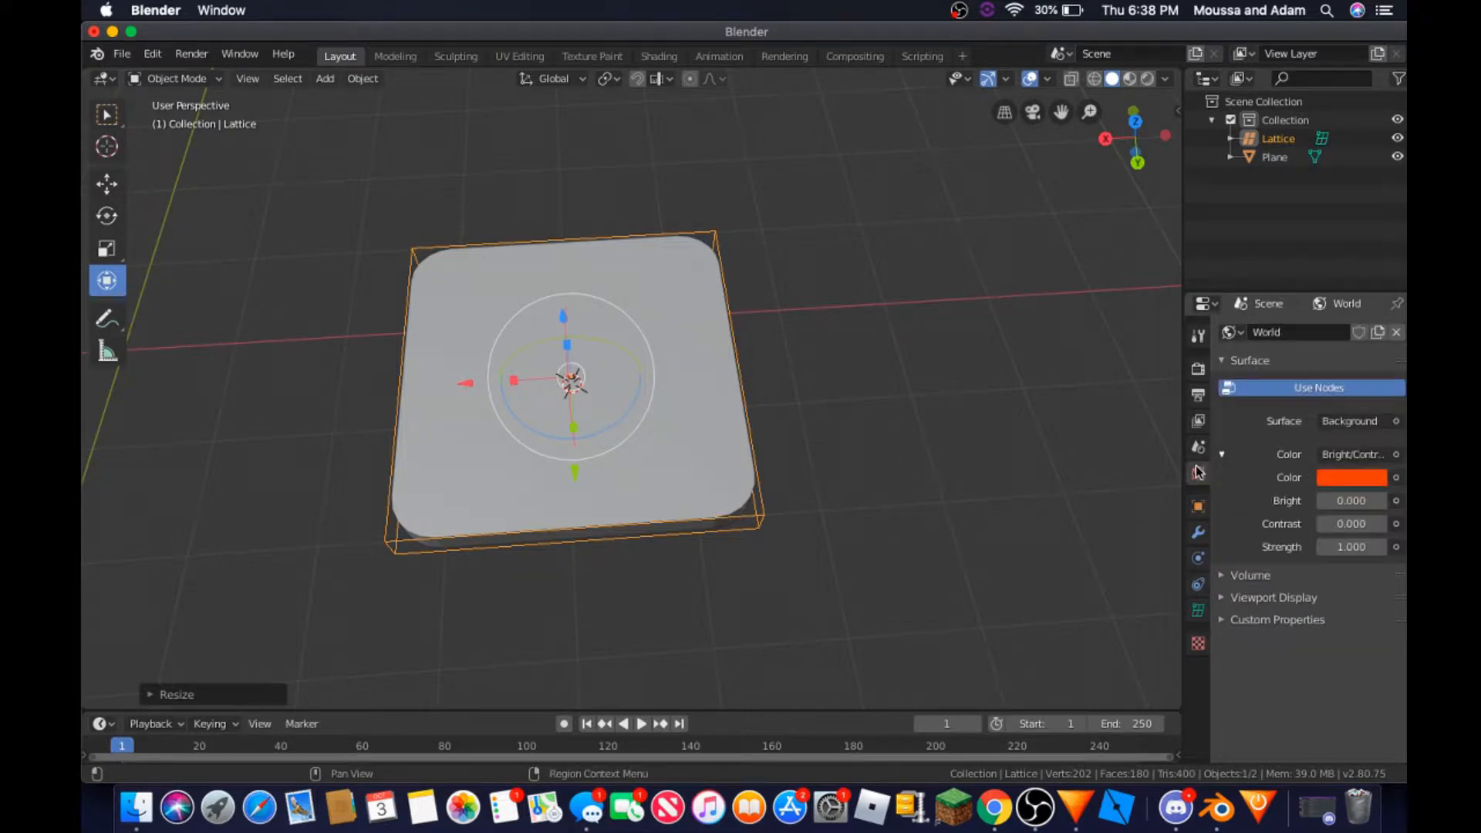
left_click(1198, 507)
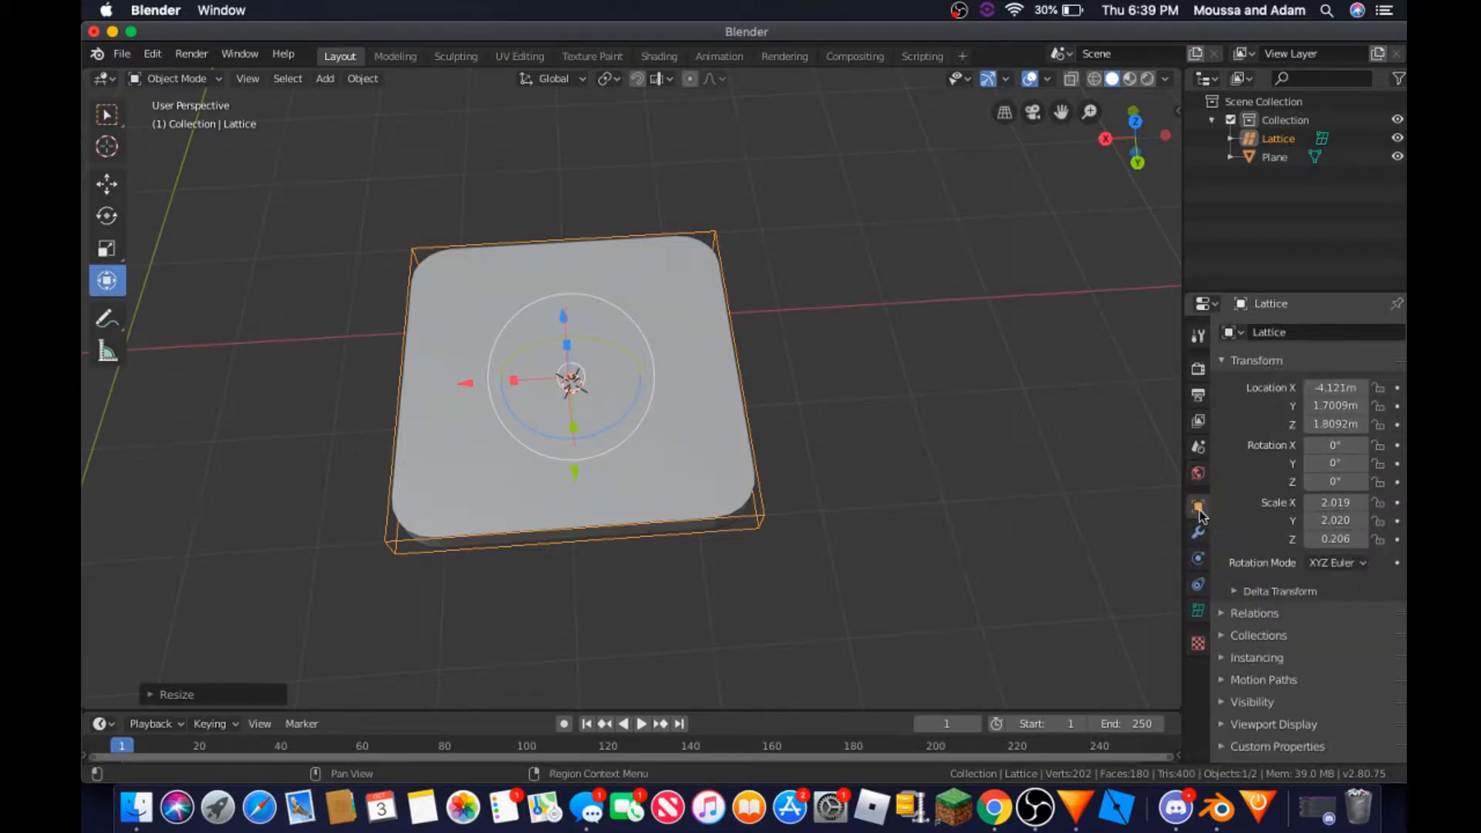
left_click(179, 79)
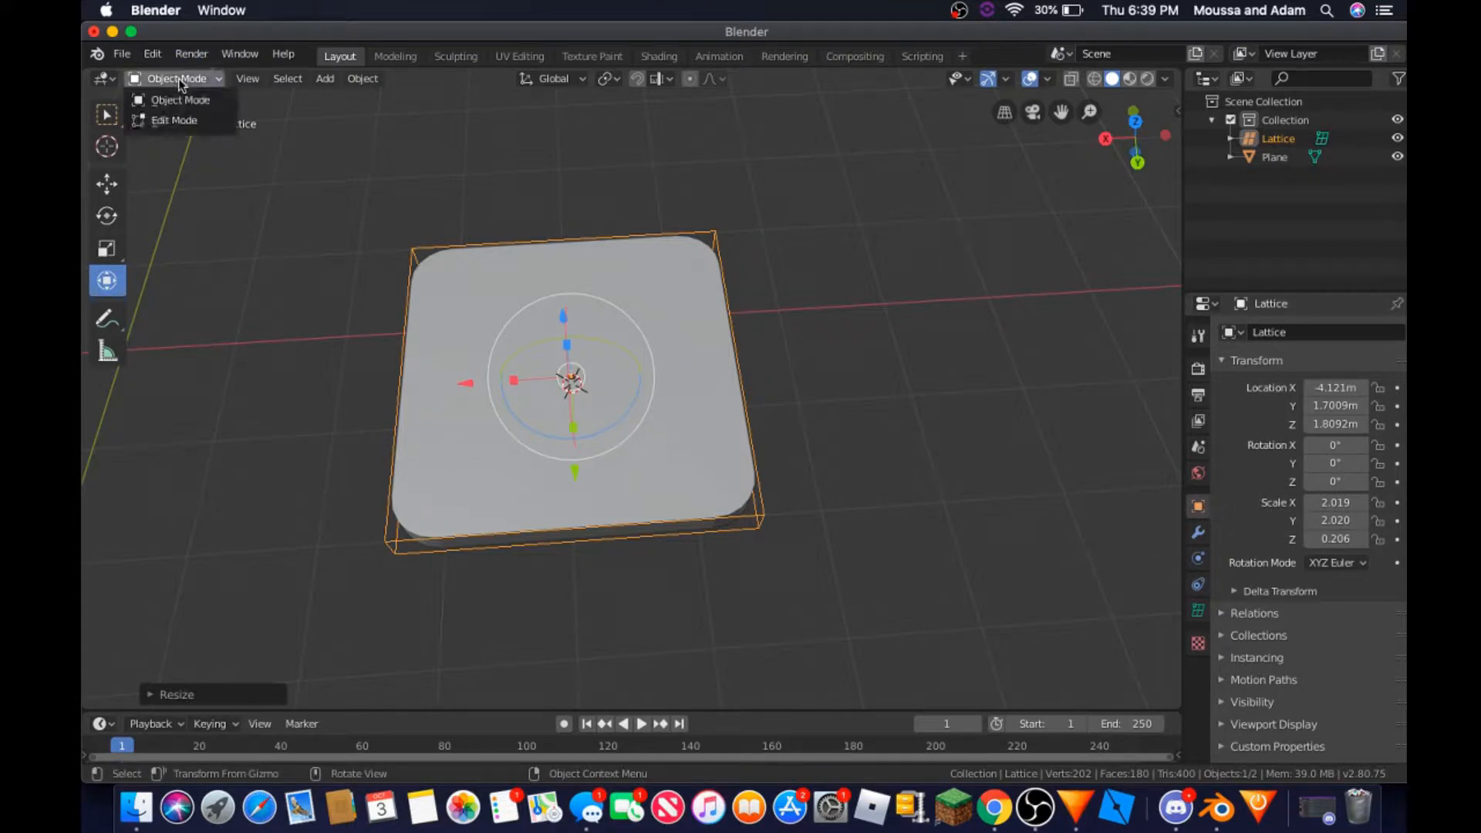
left_click(175, 120)
right_click(677, 408)
mouse_move(677, 407)
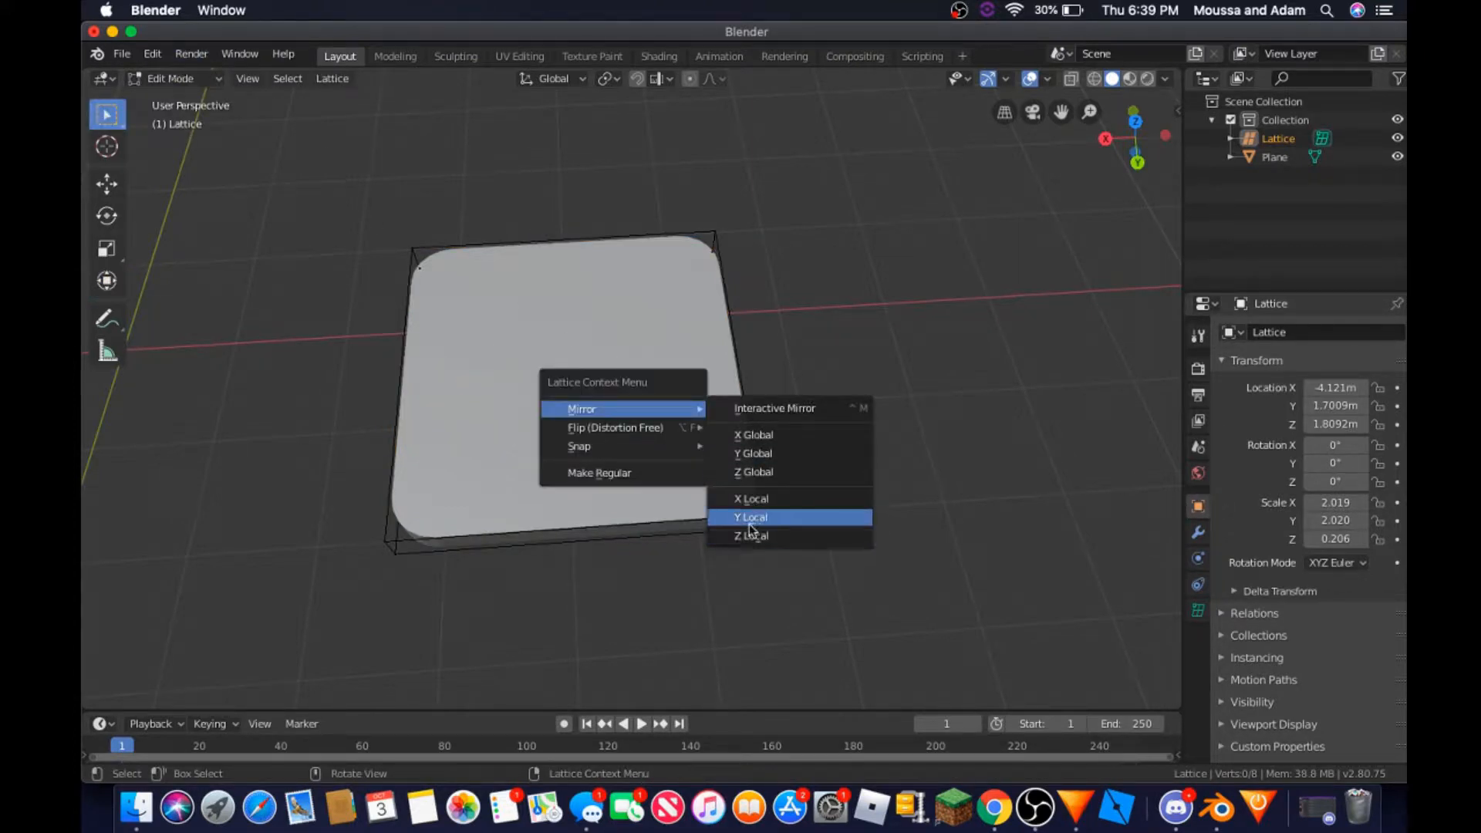
left_click(668, 510)
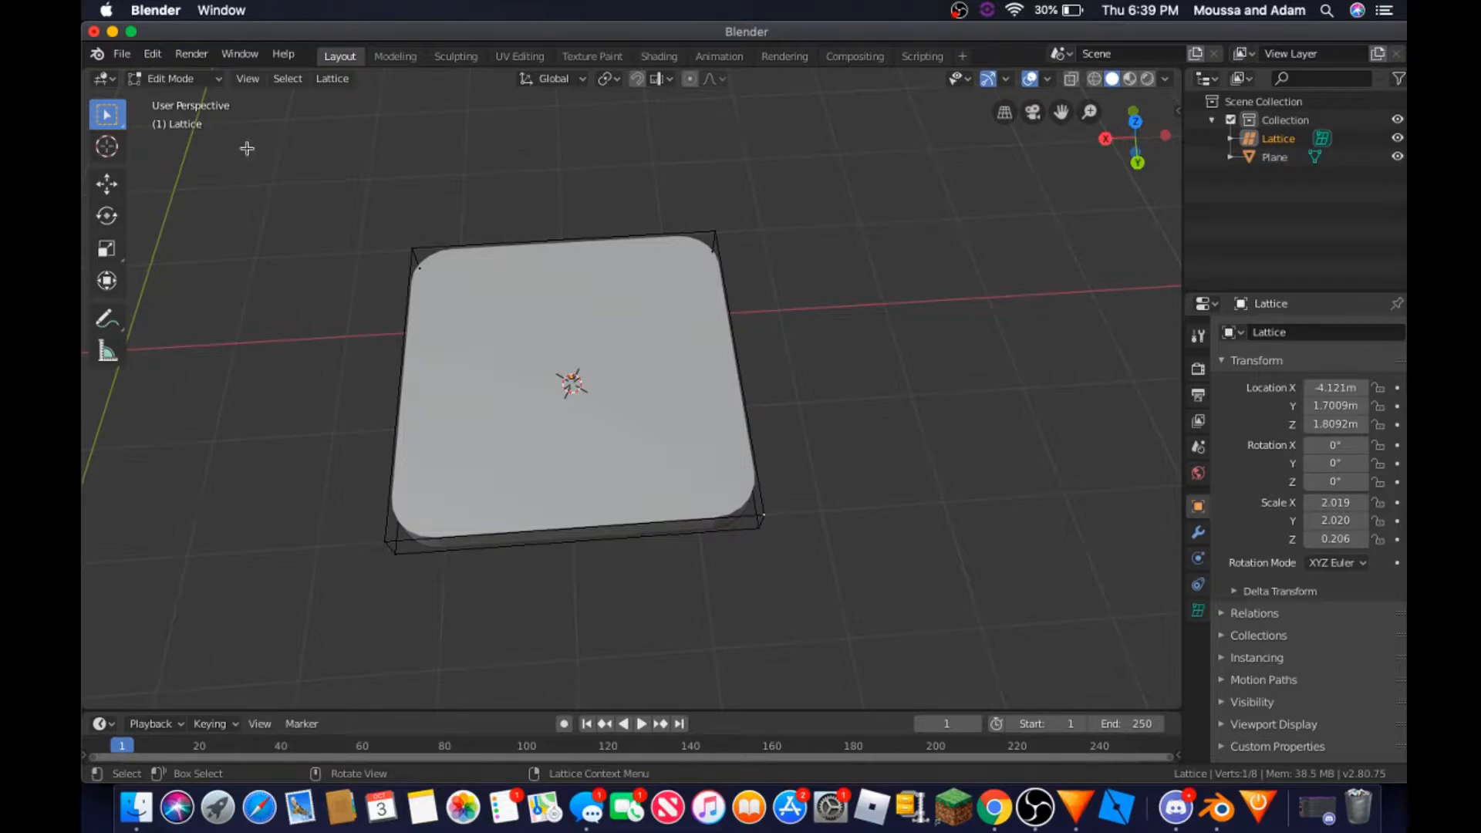
left_click(208, 79)
left_click(202, 99)
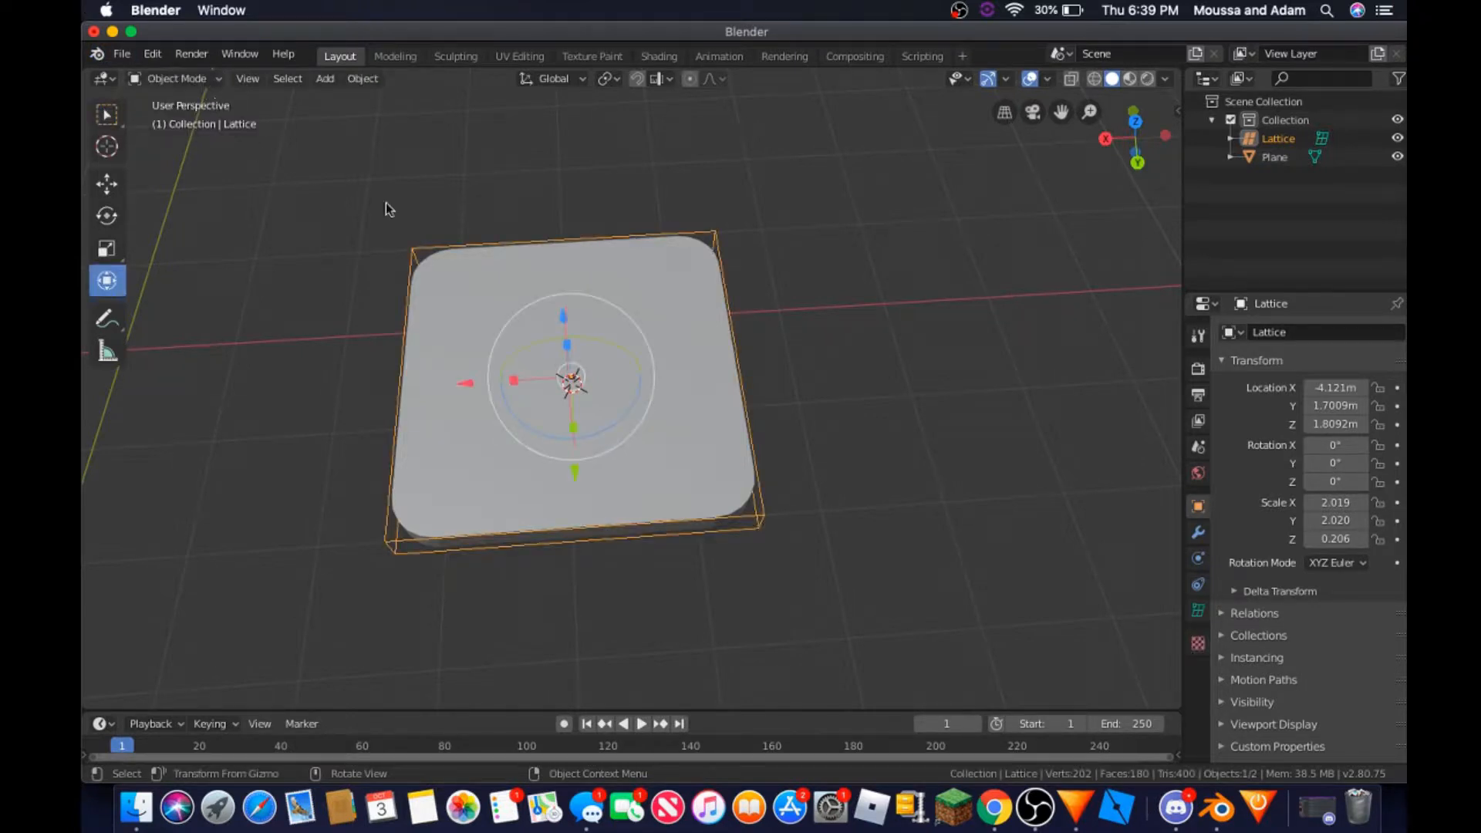
left_click(193, 80)
left_click(202, 99)
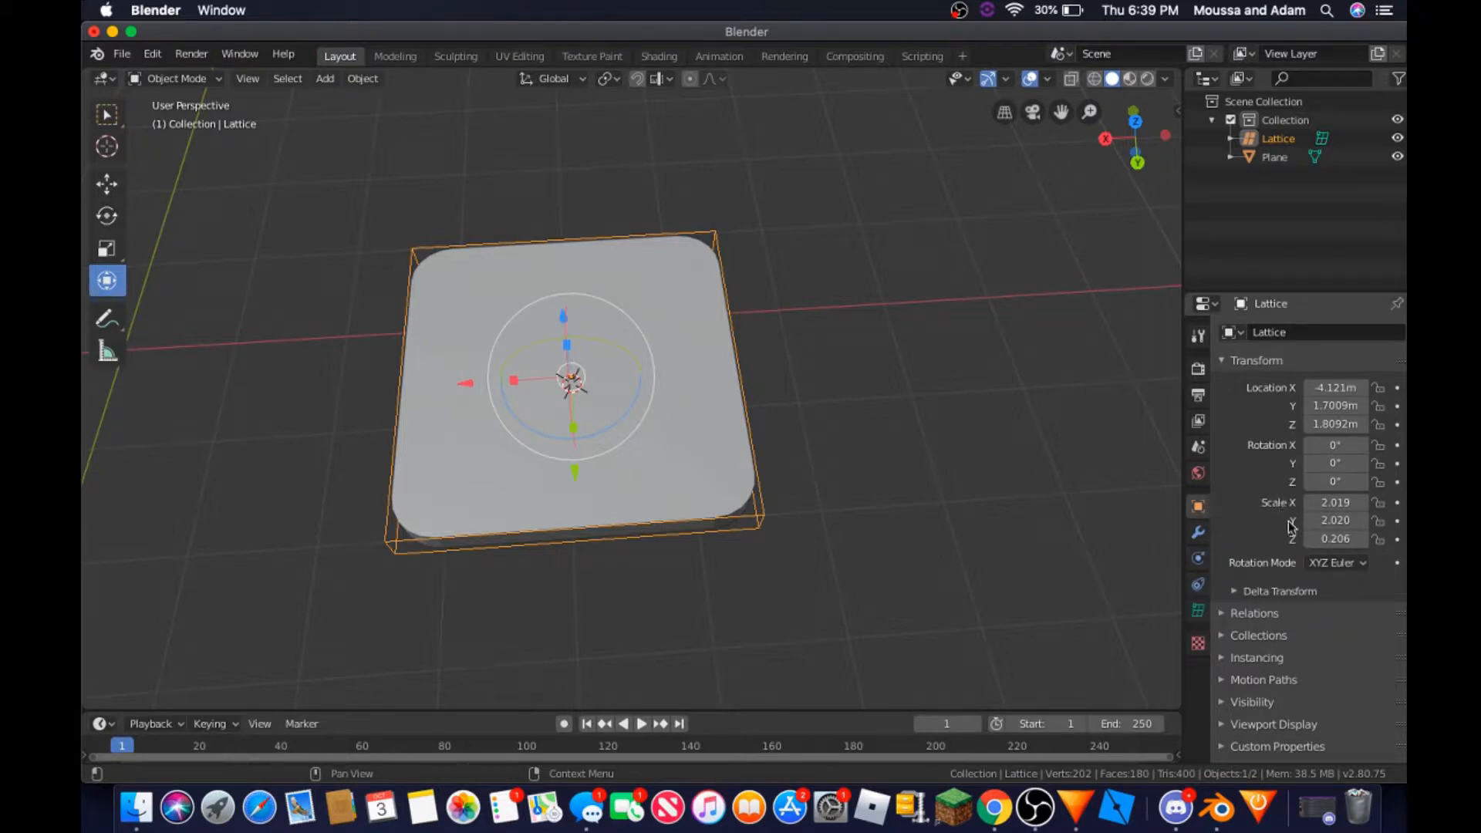
- Examine the lattice's constraint, modifier, resolution, shape key and texture settings
left_click(1197, 584)
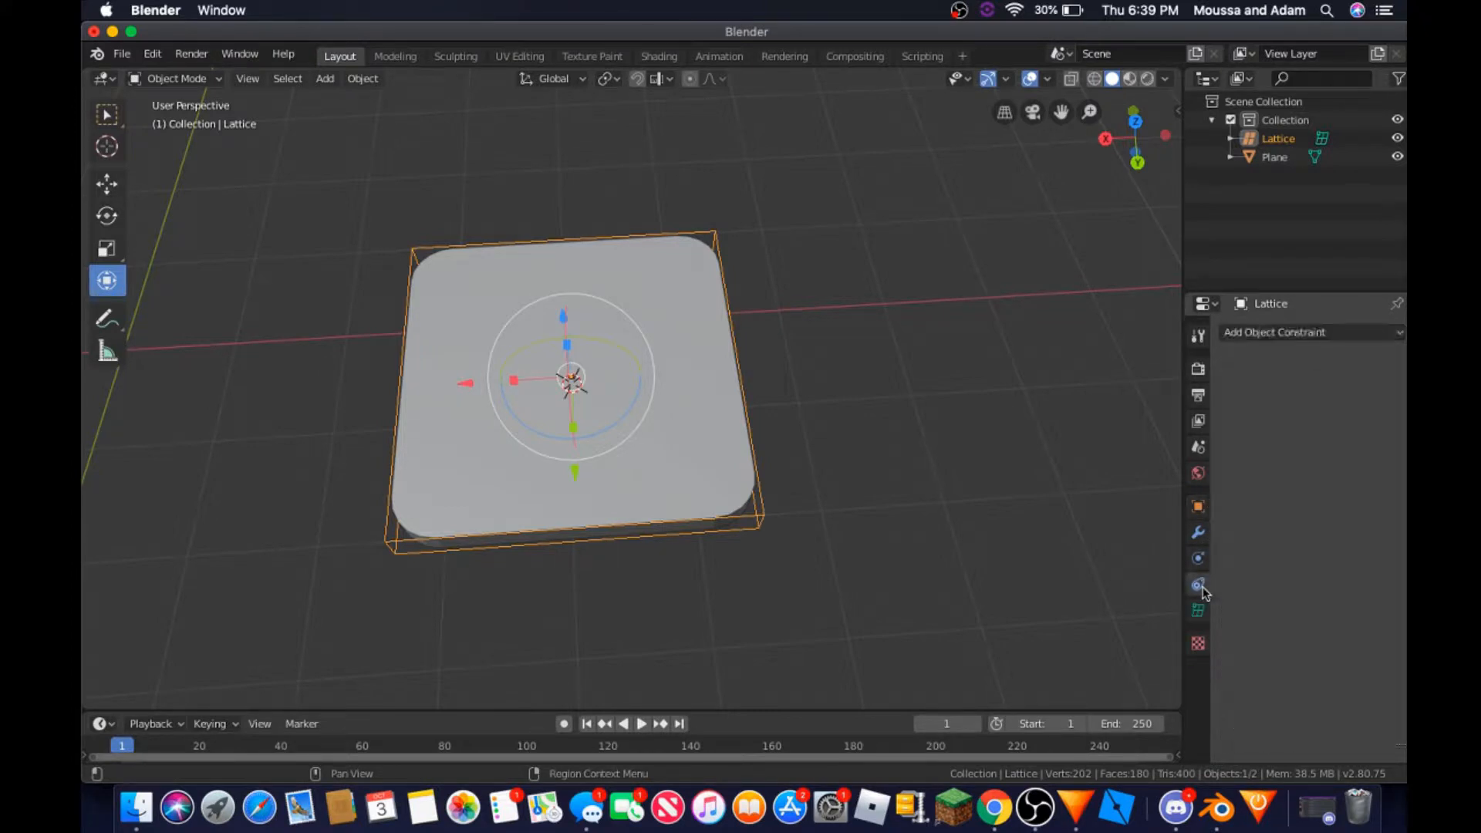
left_click(1198, 533)
left_click(1197, 508)
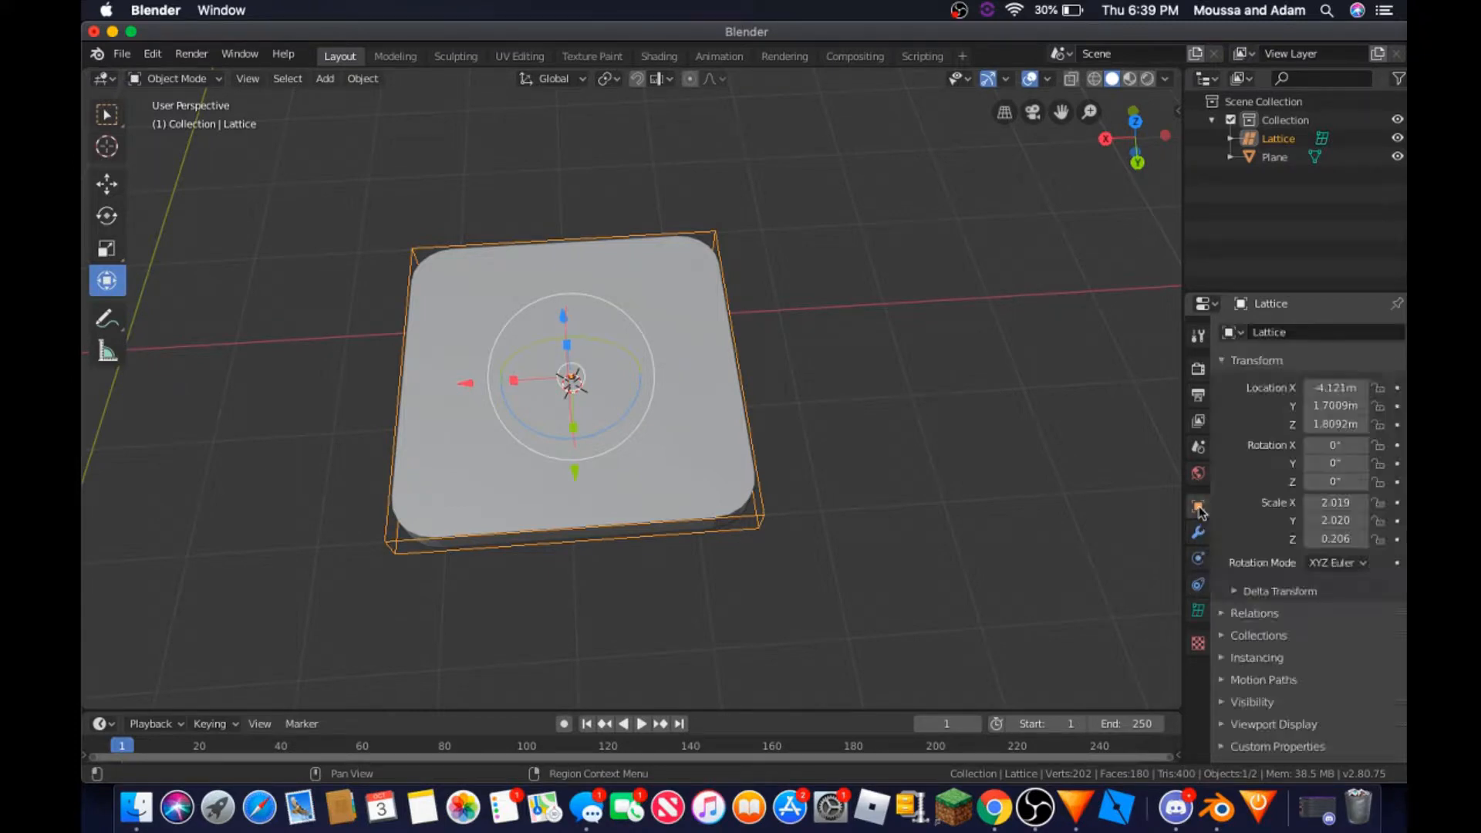
left_click(1197, 610)
scroll(1311, 642, "down", 2)
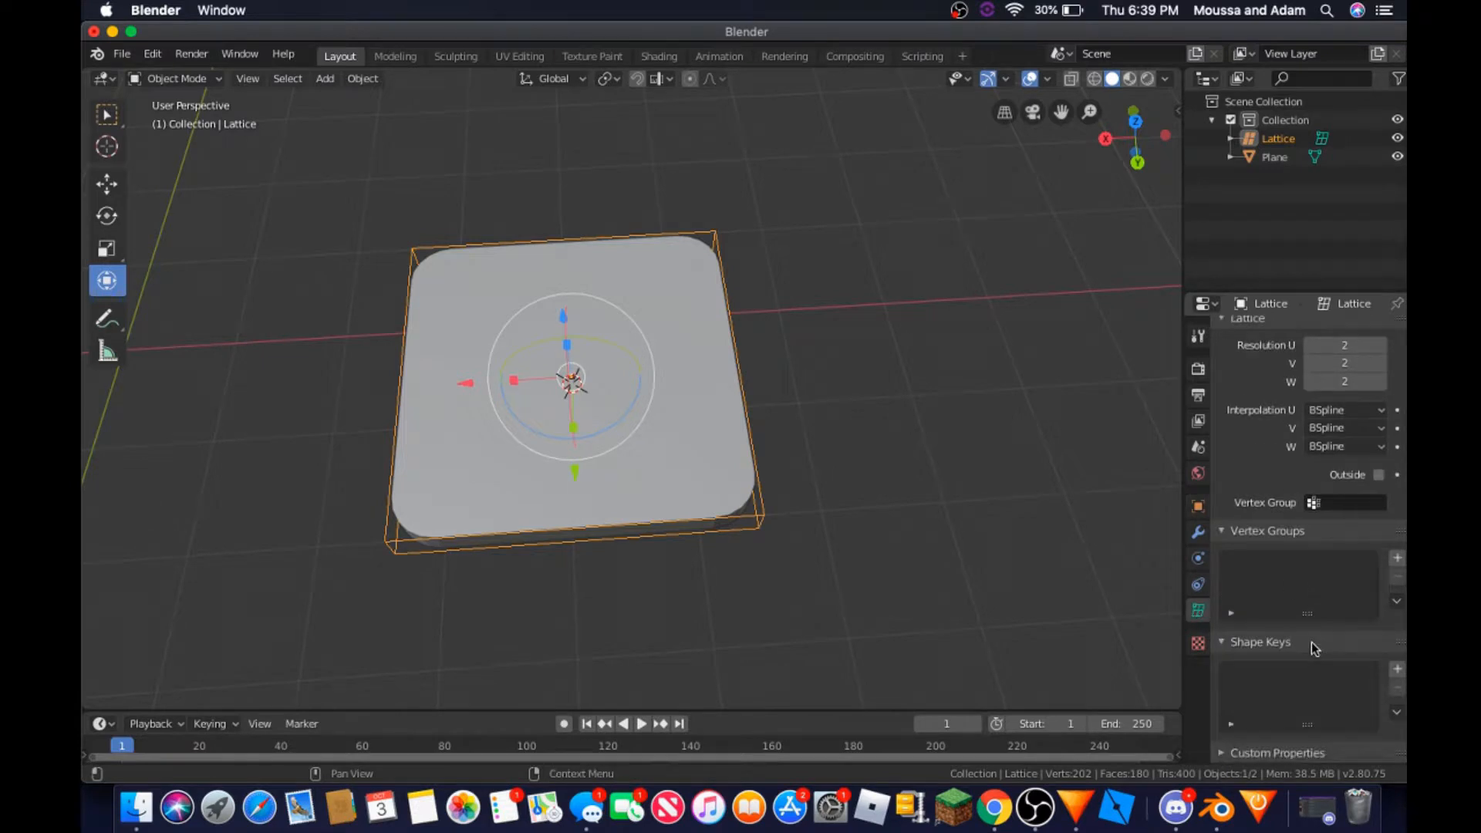
left_click(1198, 644)
left_click(1198, 506)
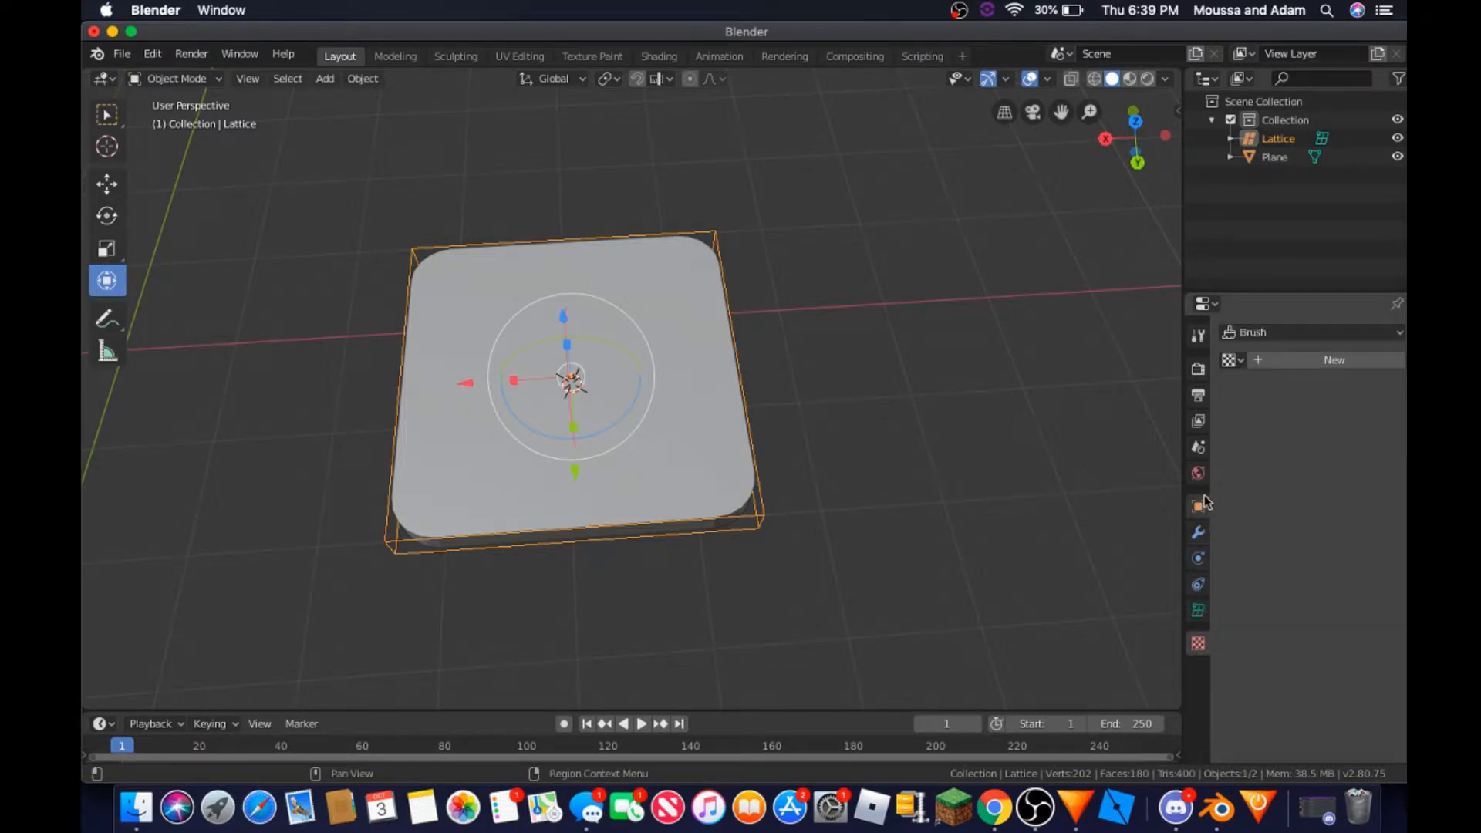
- Add a Lattice modifier to the rounded slab and assign the Lattice object as its deformer
left_click(695, 491)
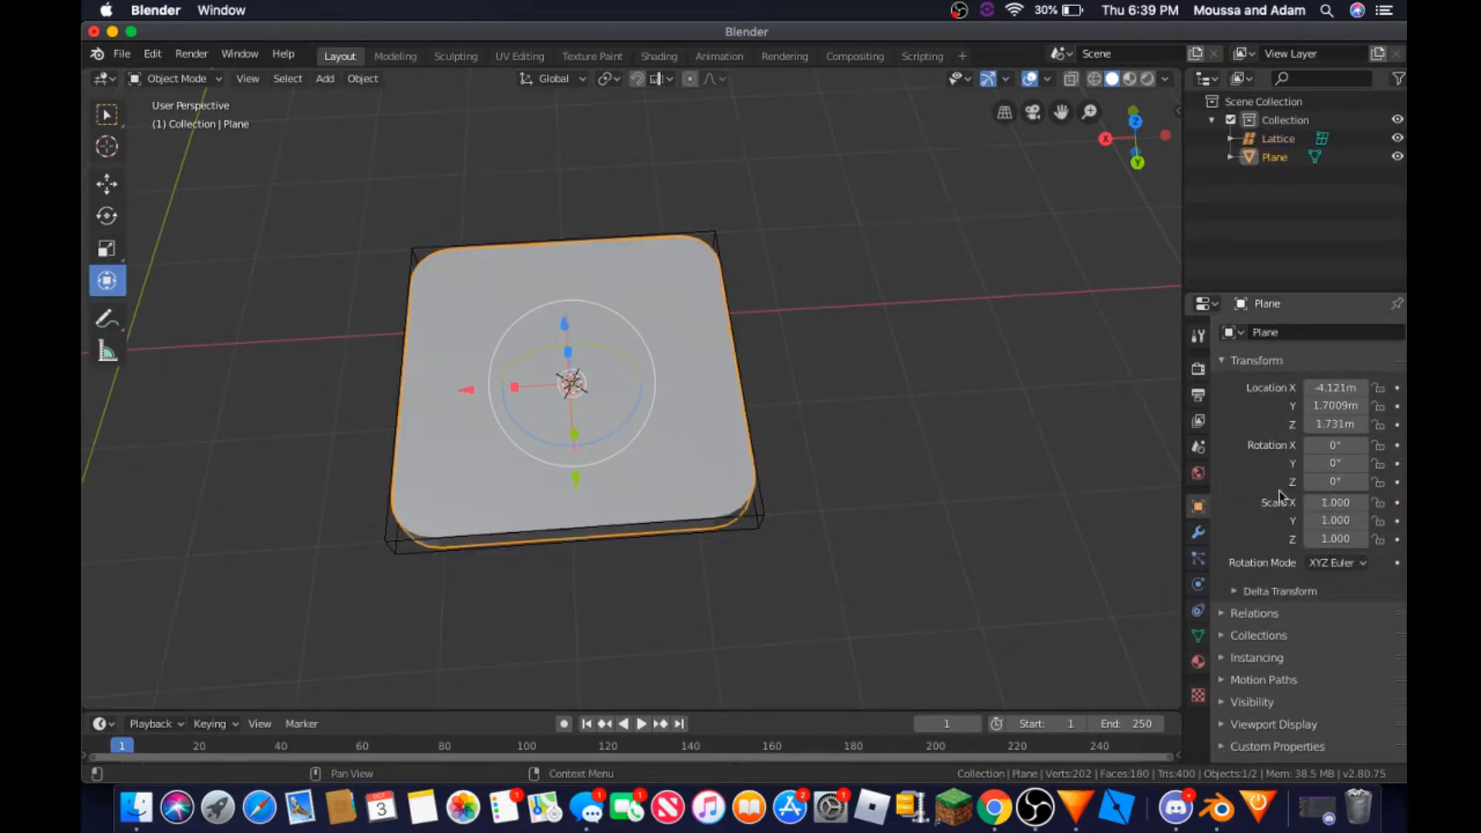
left_click(1198, 533)
left_click(1267, 340)
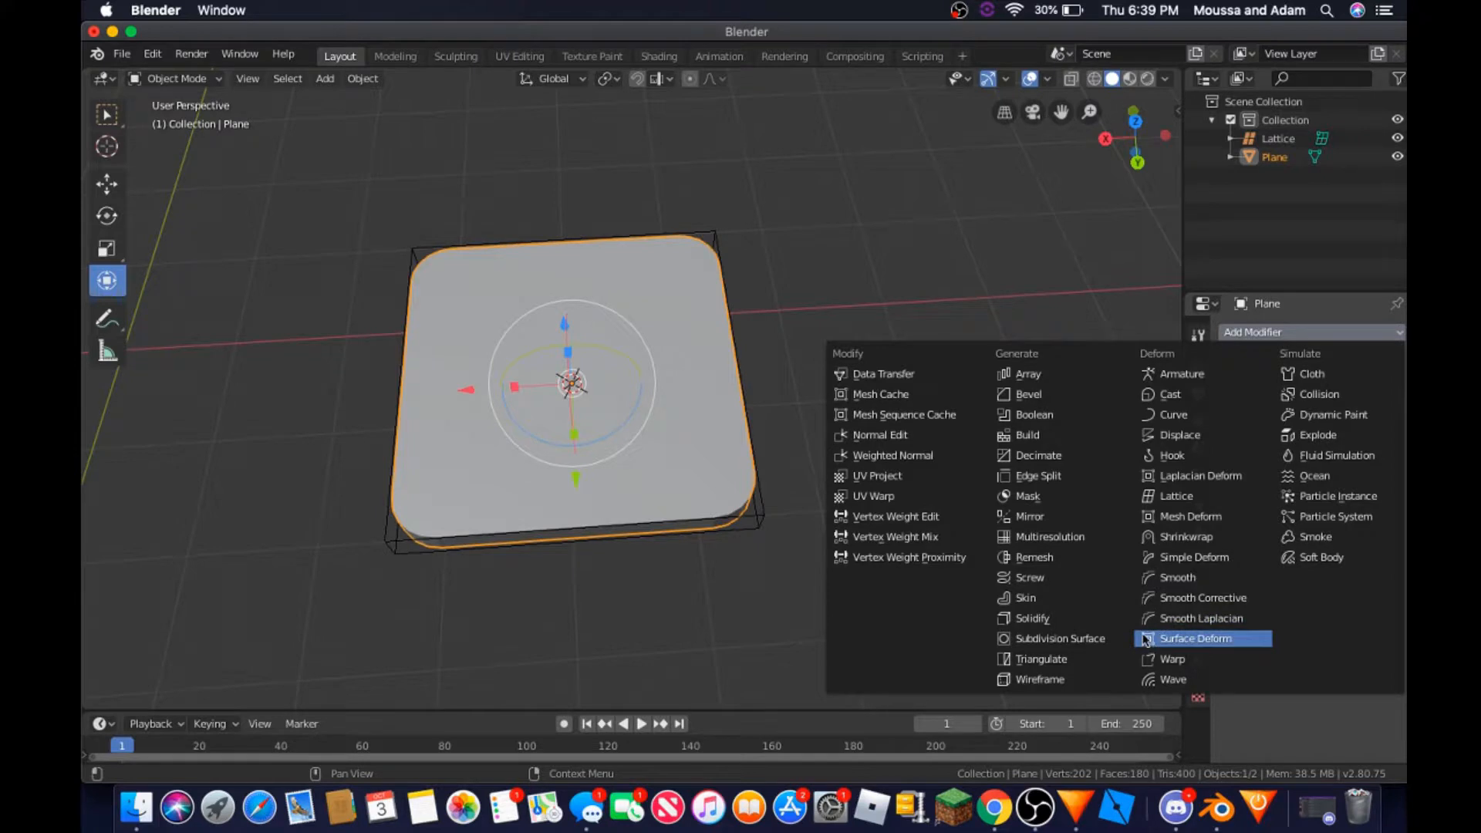
left_click(1195, 497)
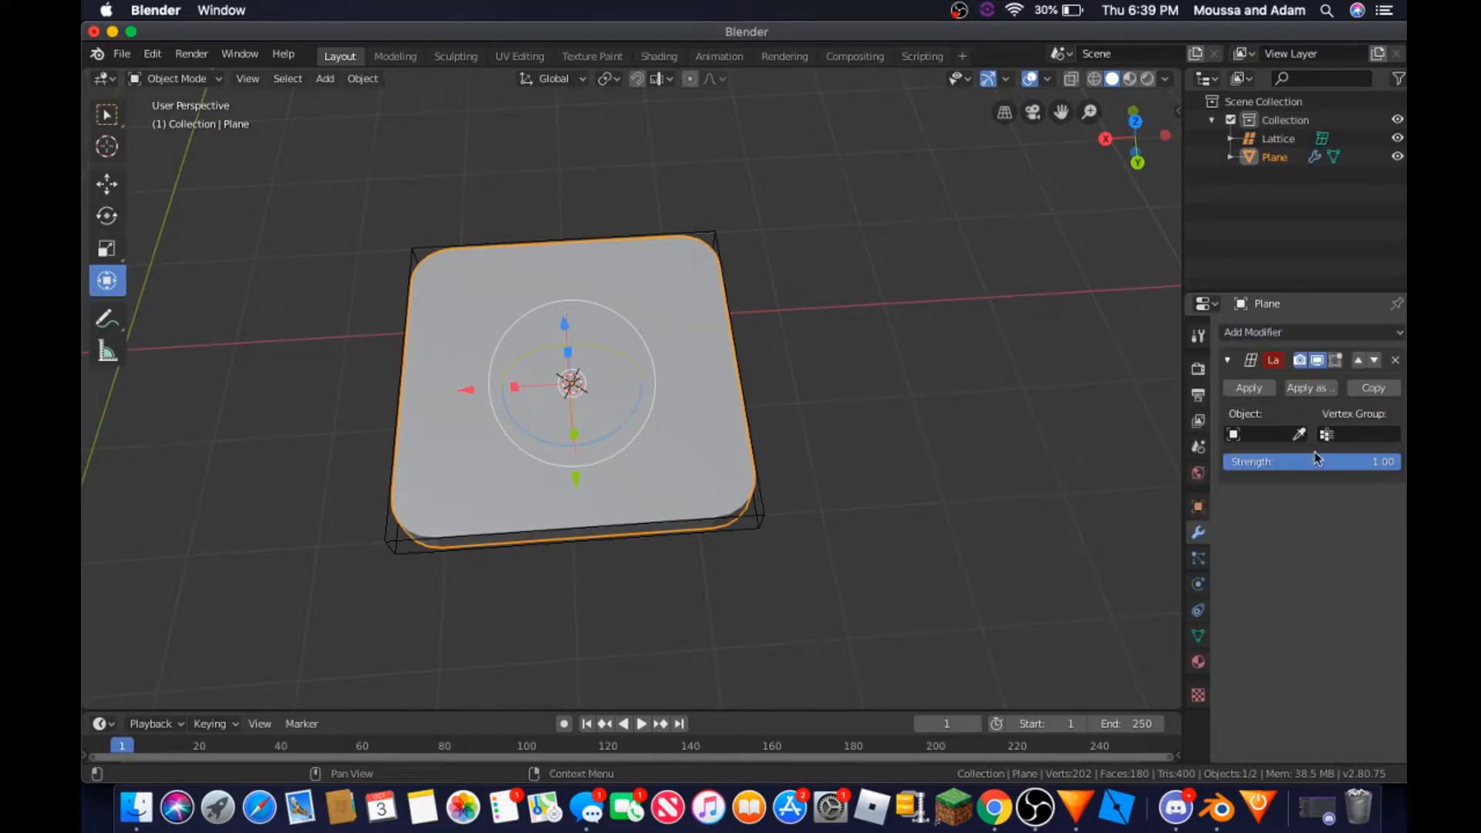
left_click(1265, 434)
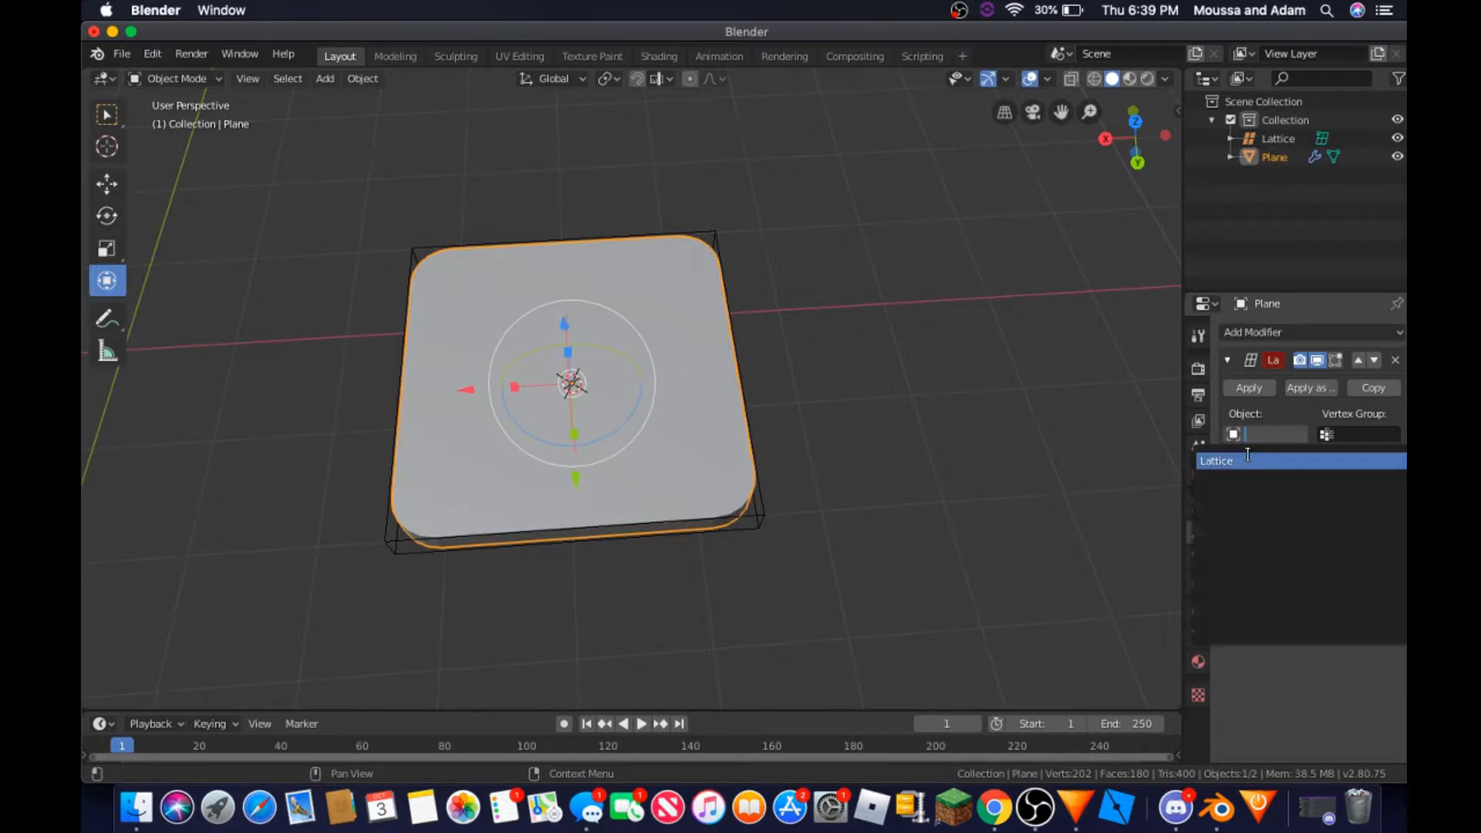
left_click(1276, 457)
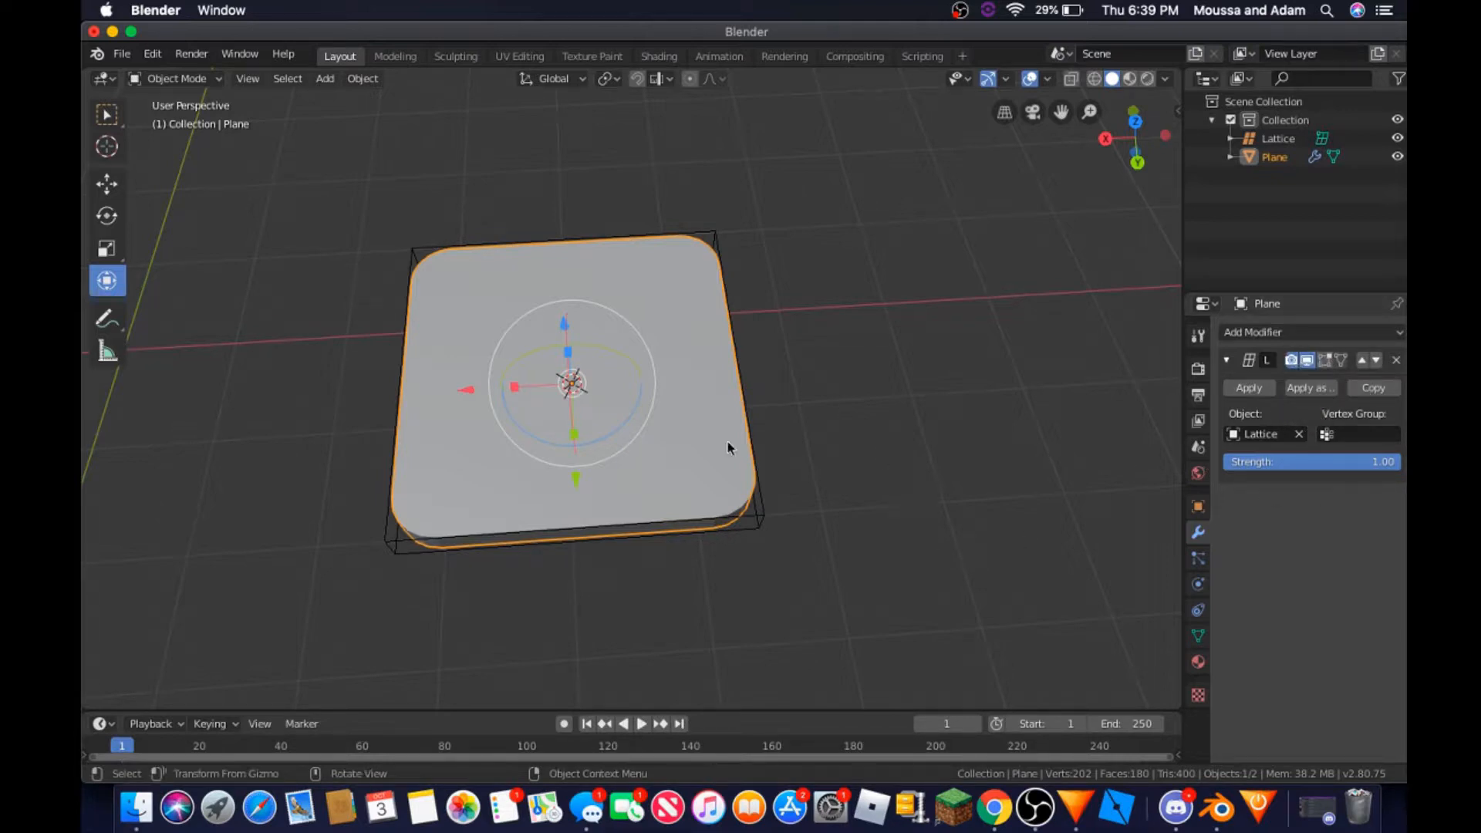
- Select the lattice around the slab and set its U resolution to 3
left_click(761, 521)
left_click(1314, 333)
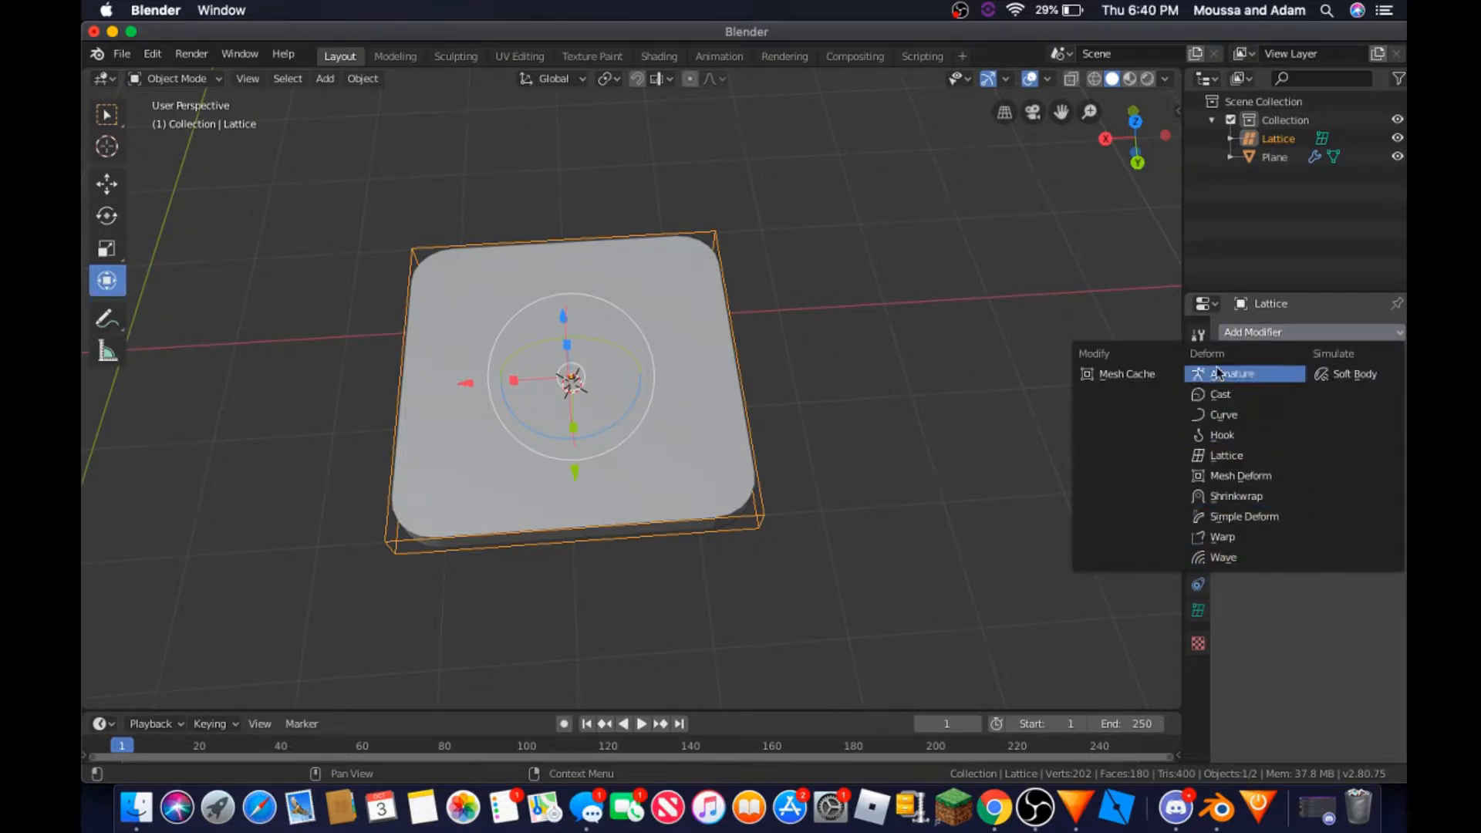
left_click(1198, 508)
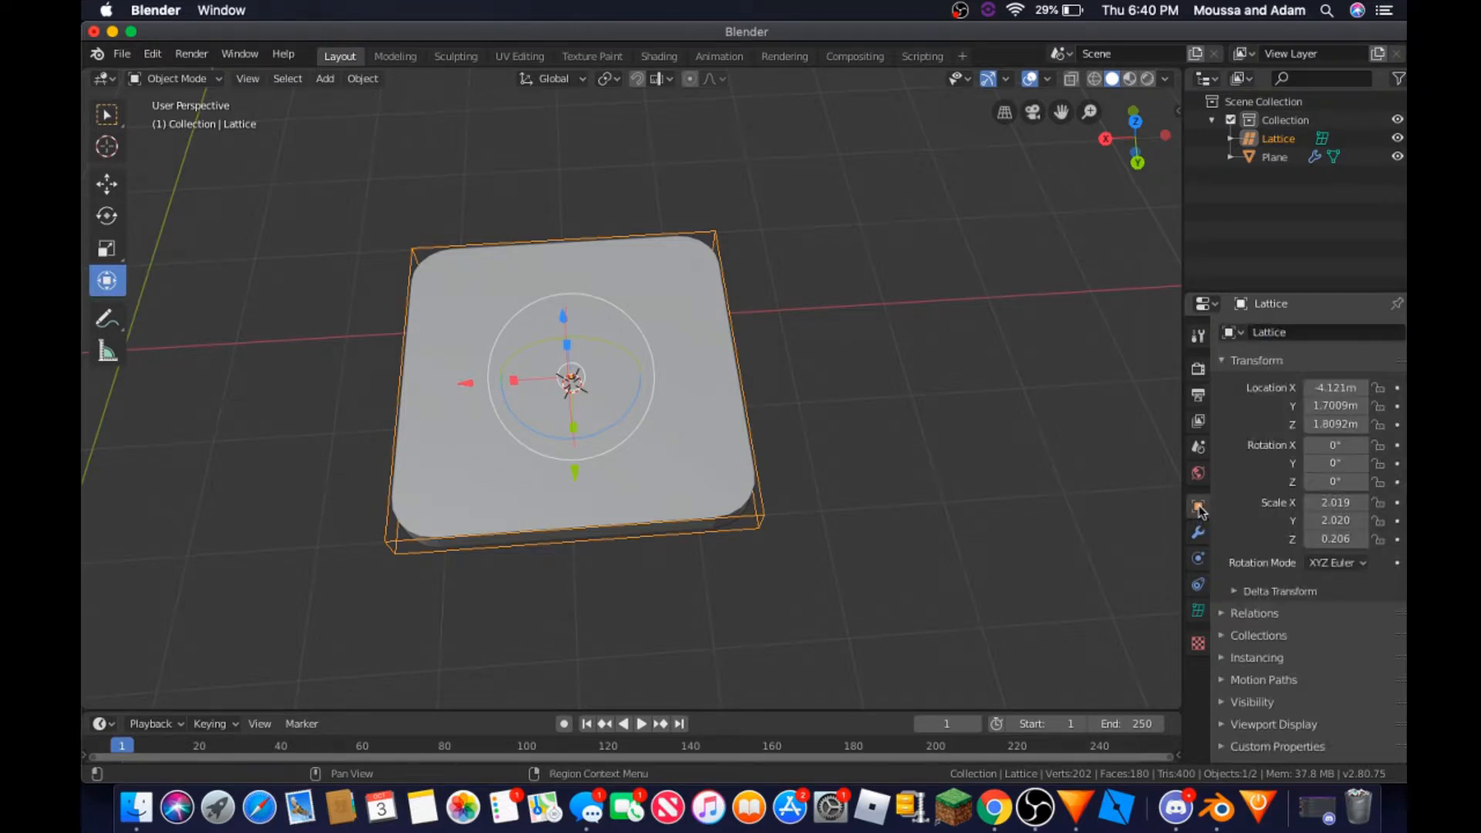
left_click(1198, 560)
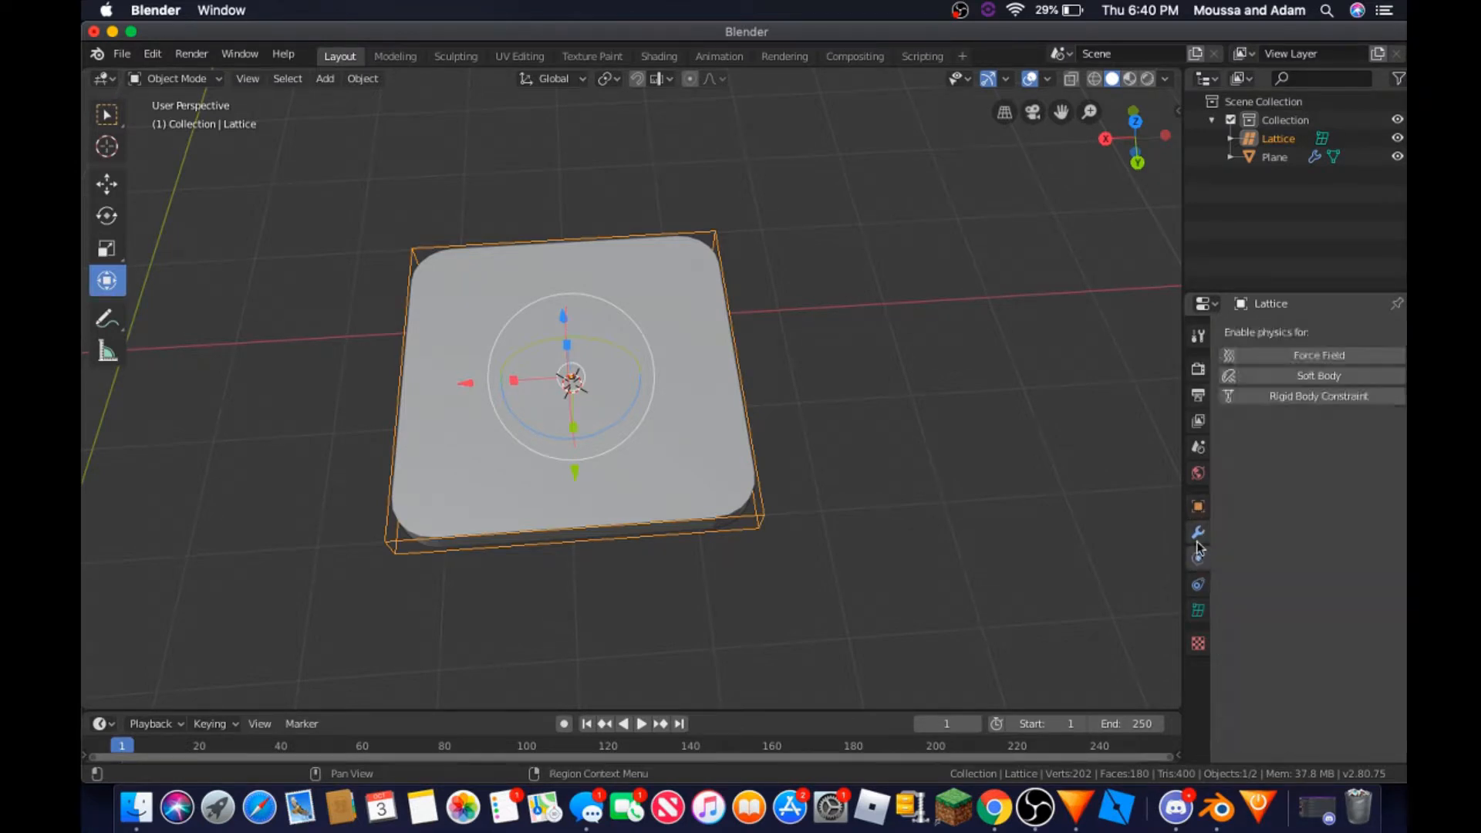
left_click(1197, 537)
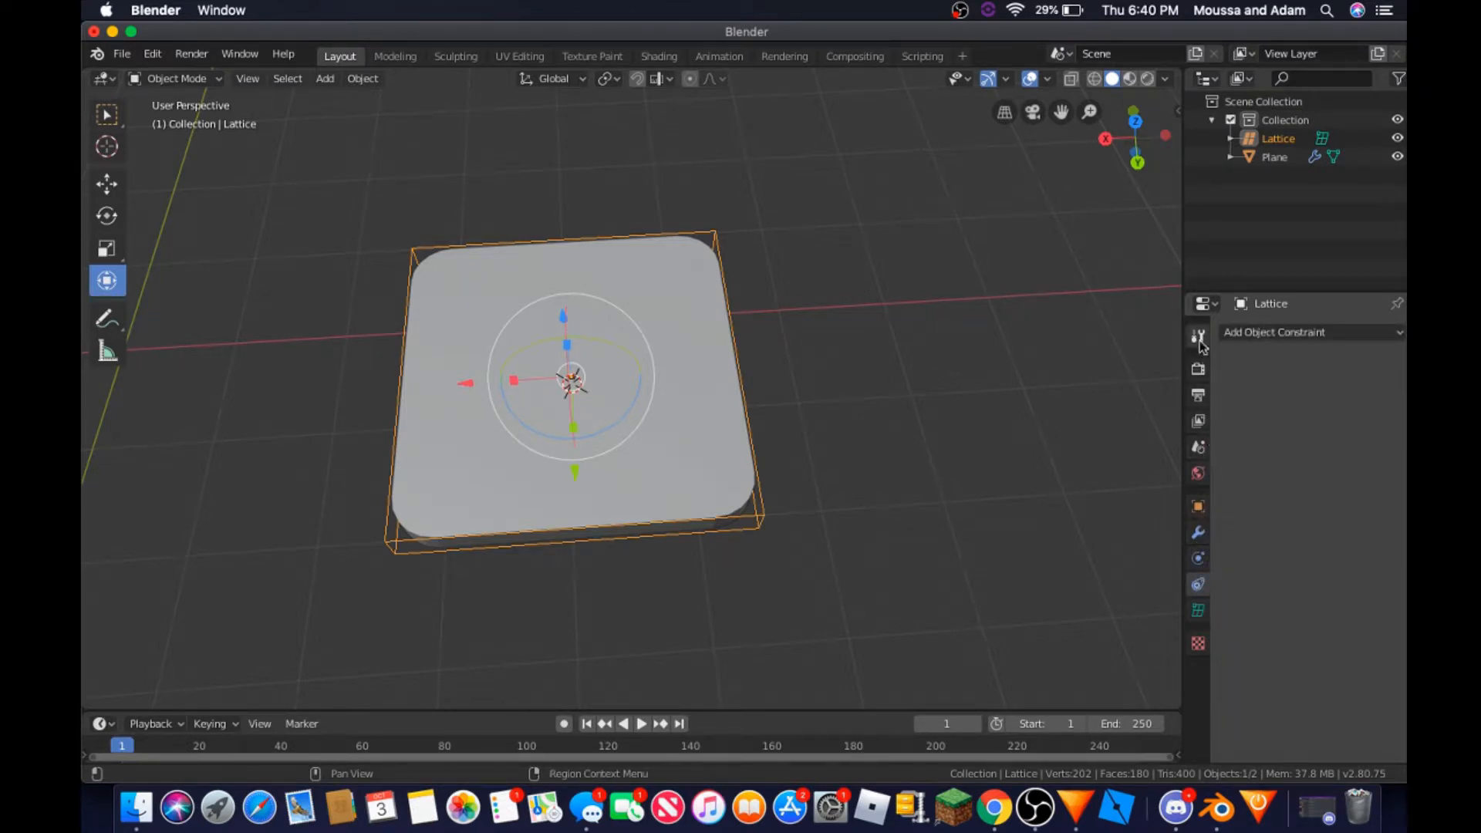
left_click(1197, 337)
left_click(1198, 508)
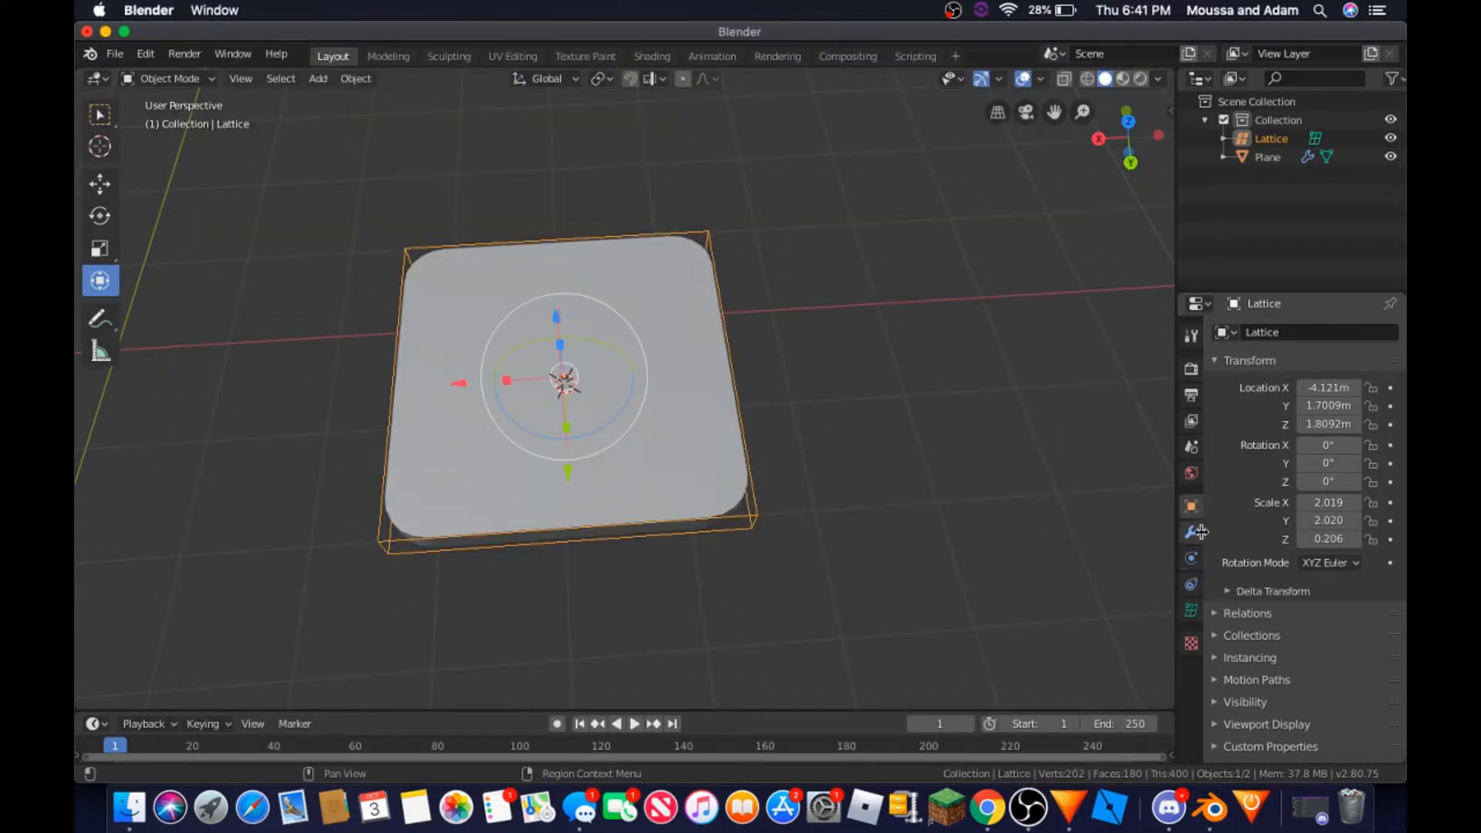
left_click(1192, 611)
scroll(1209, 582, "up", 2)
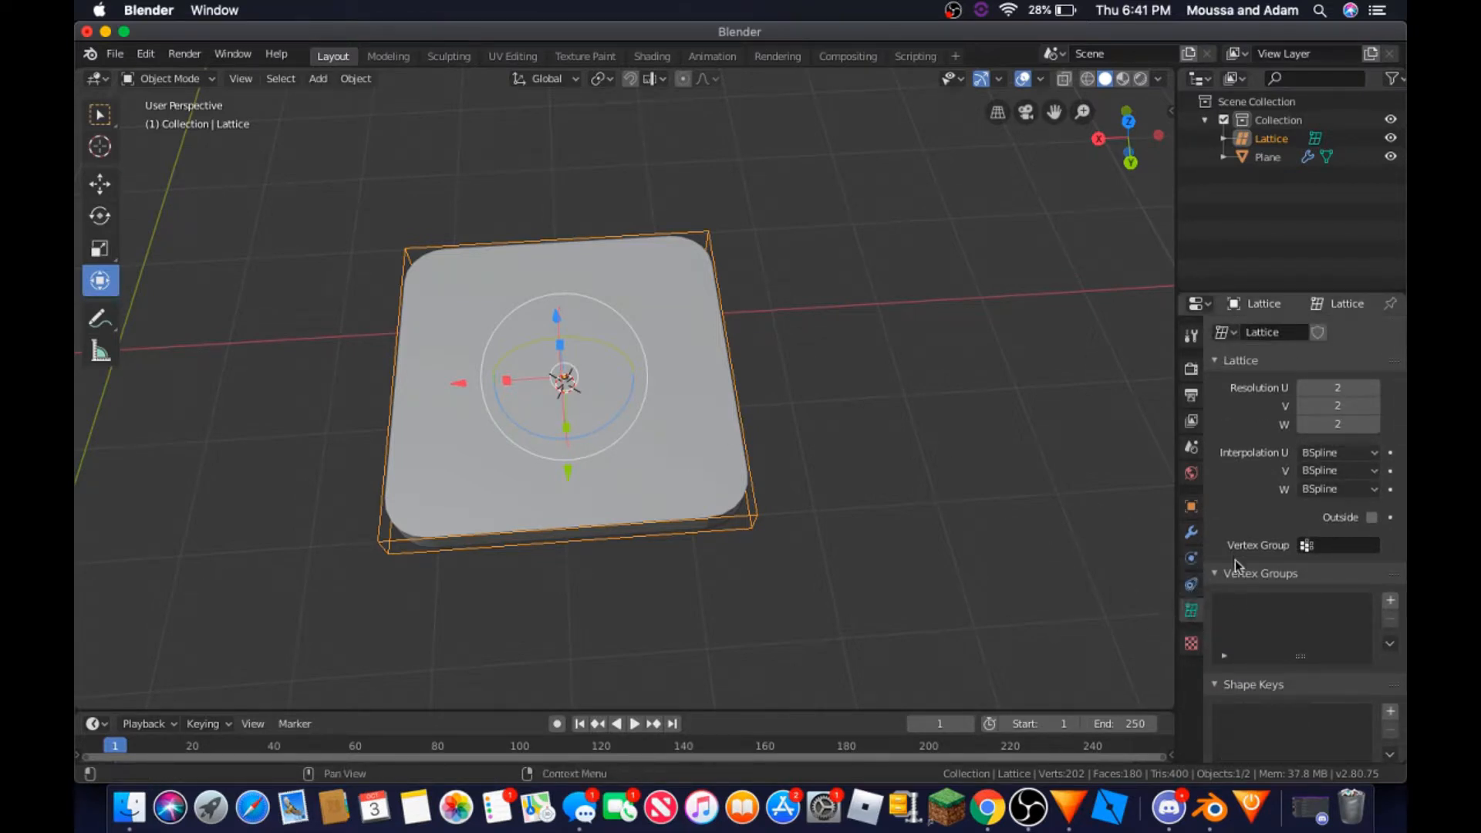
scroll(1350, 478, "down", 2)
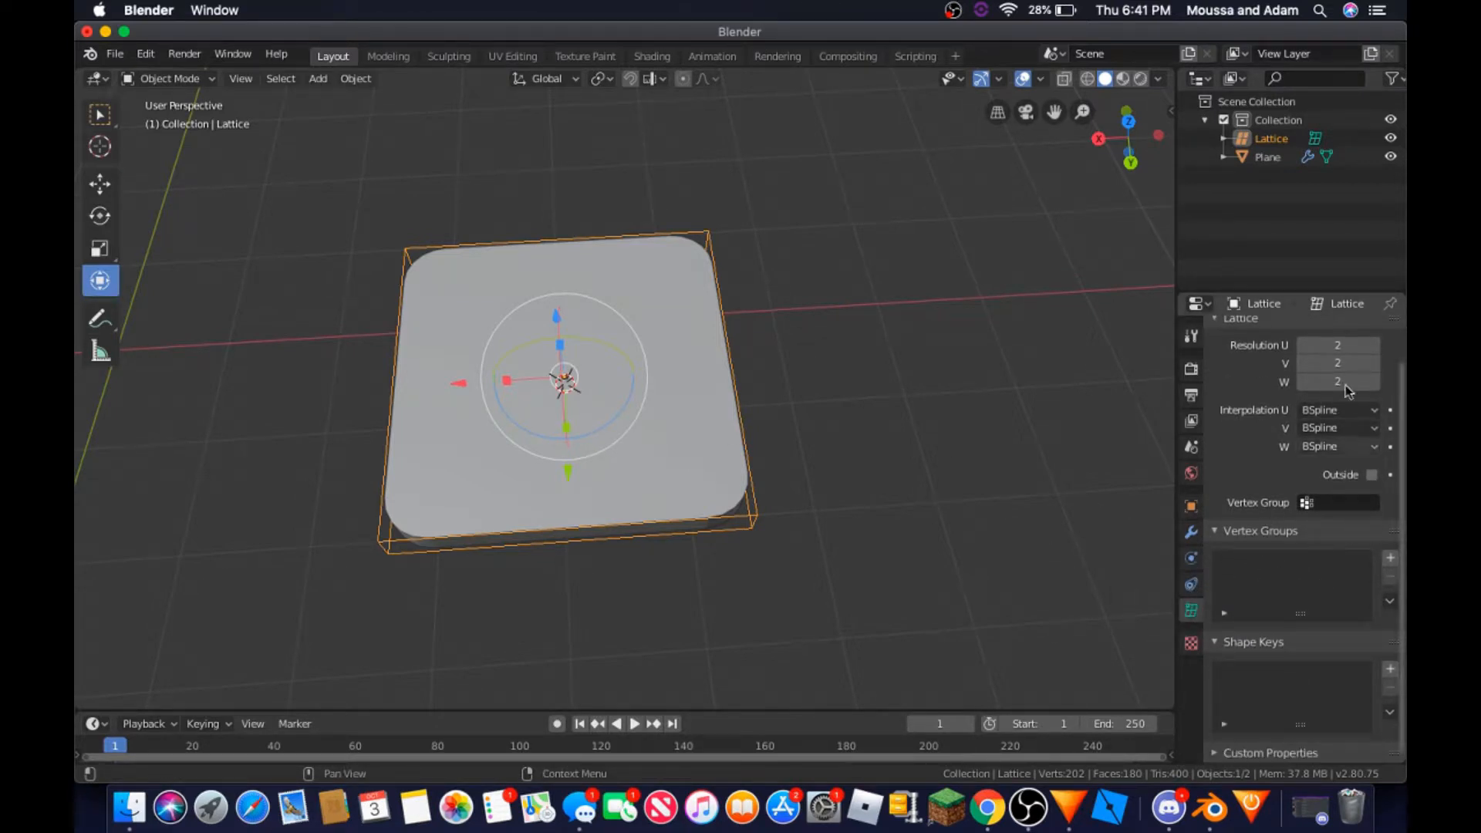
scroll(1345, 385, "up", 2)
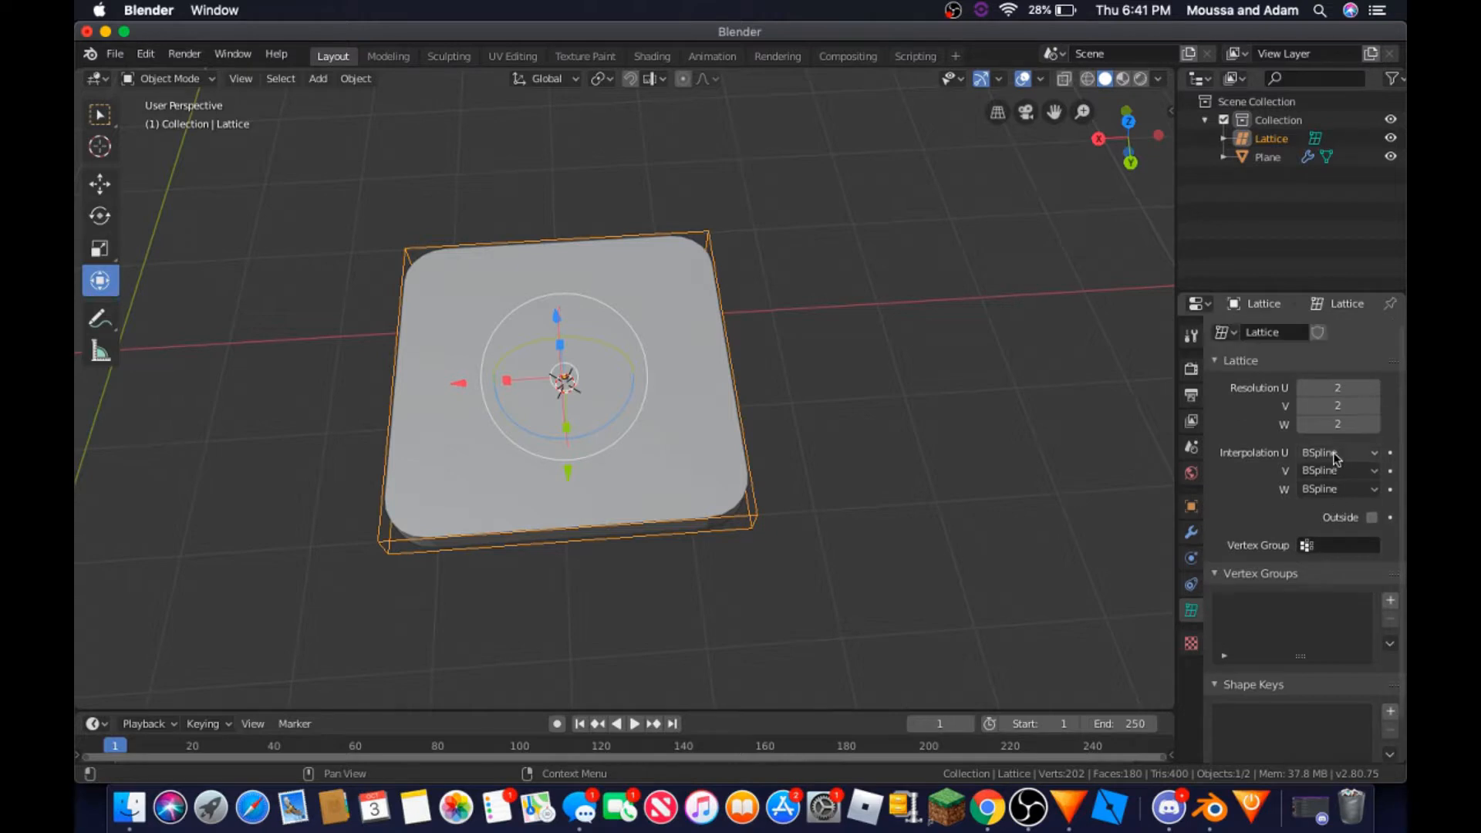
left_click(1374, 387)
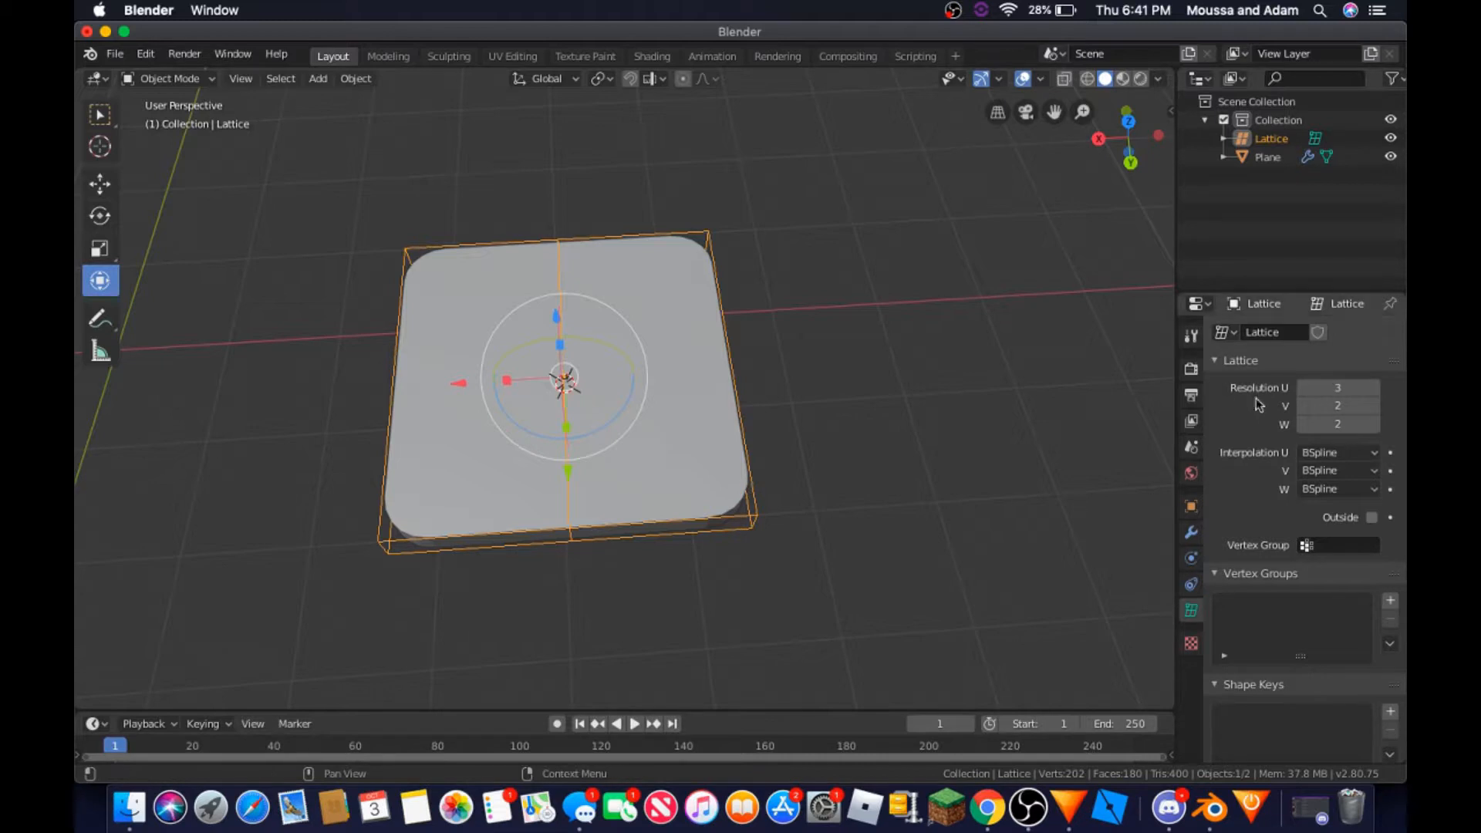
- Check the slab's Lattice modifier, then select the surrounding lattice and enter Edit Mode on it
left_click(675, 472)
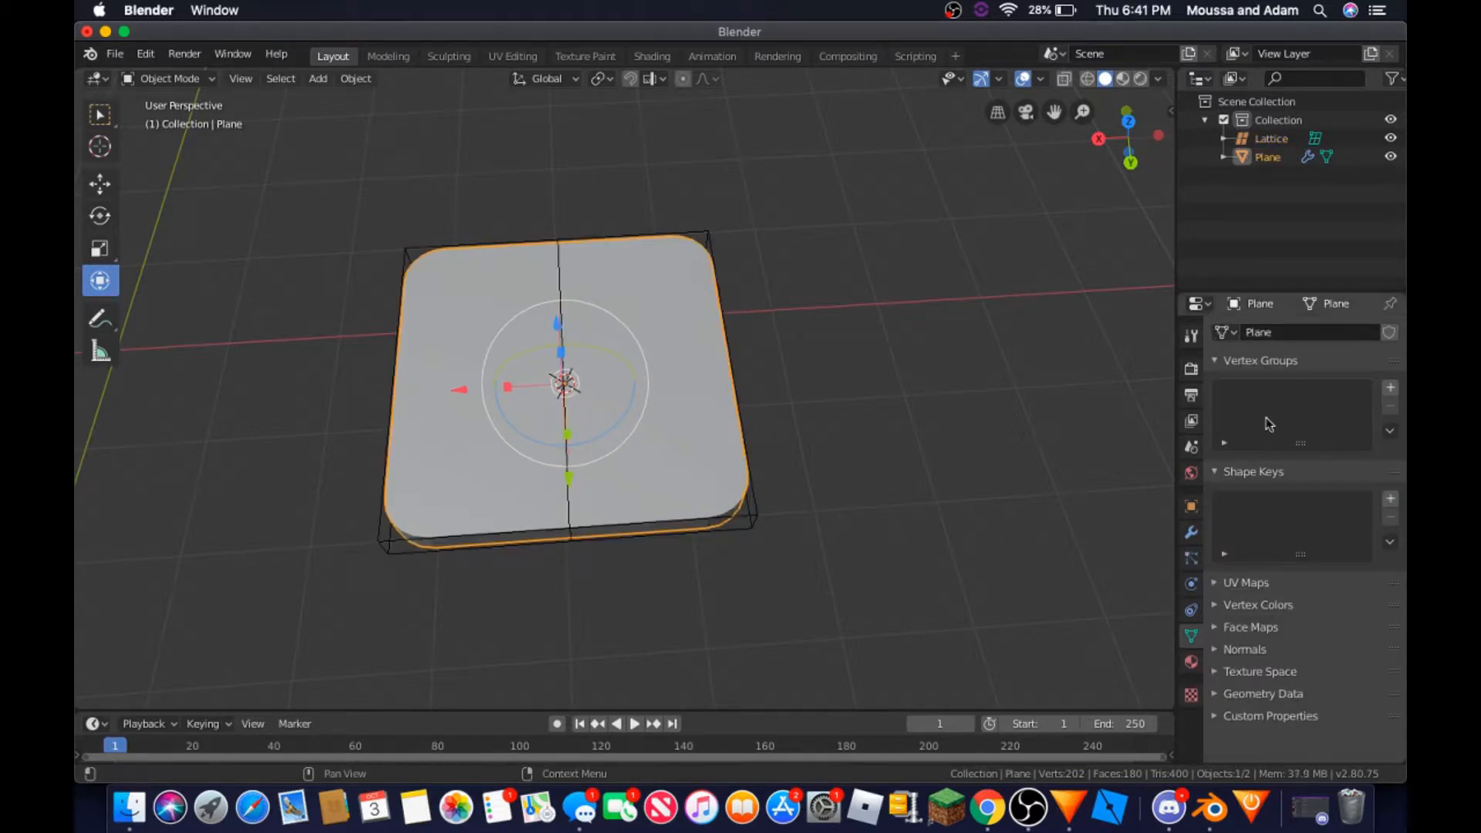
left_click(1190, 532)
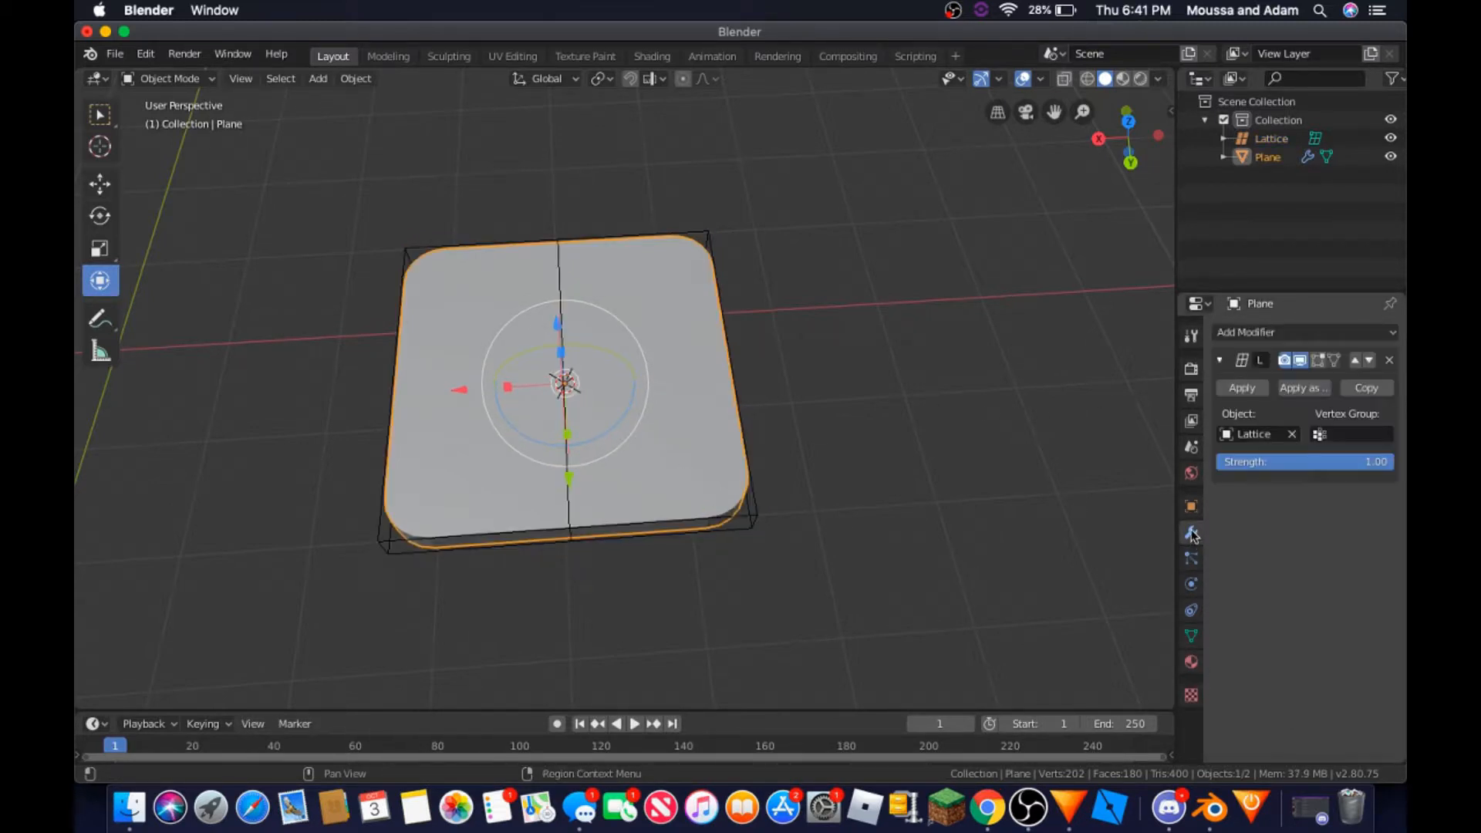
left_click(753, 518)
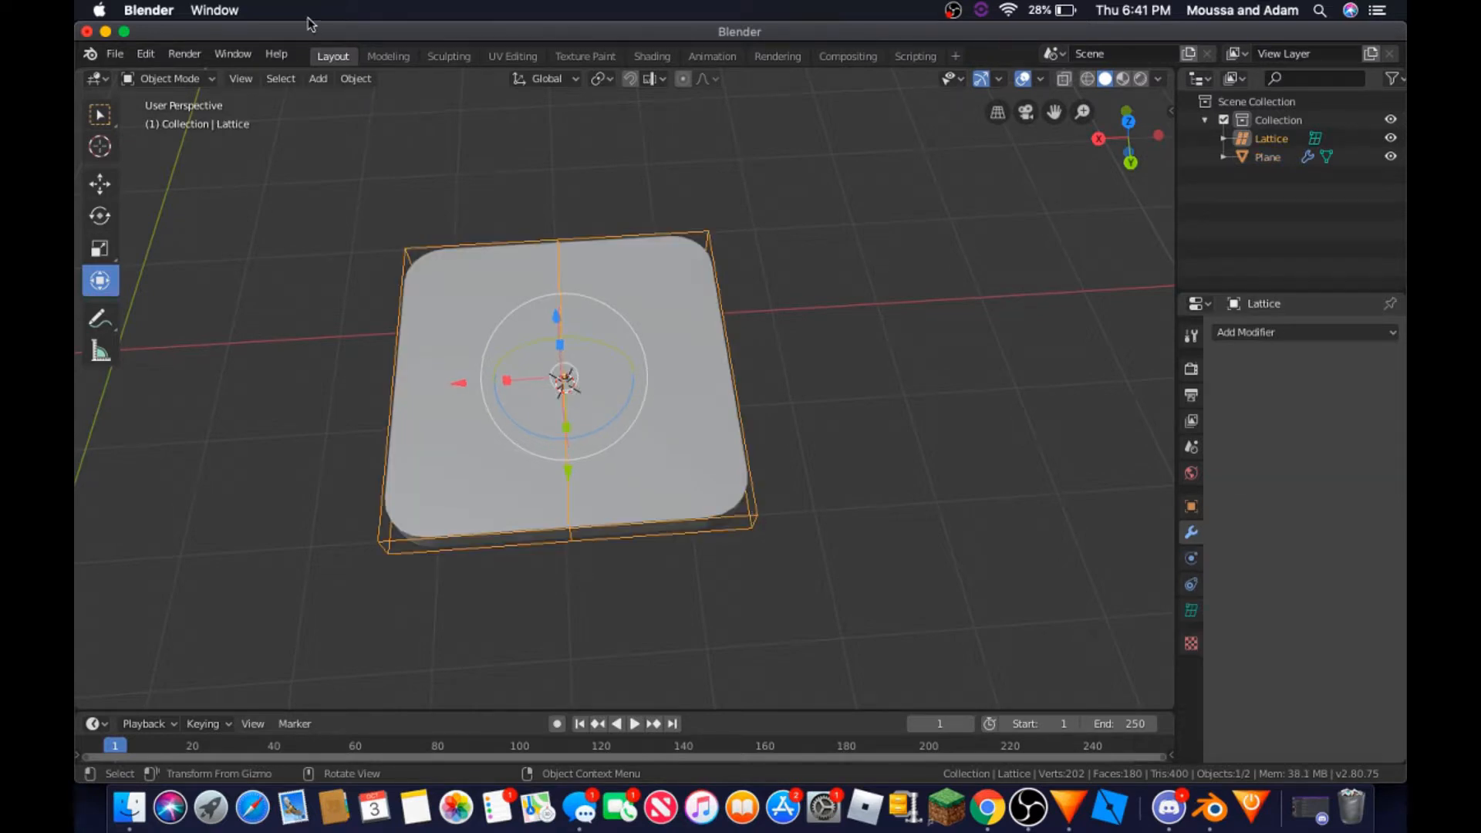
left_click(154, 77)
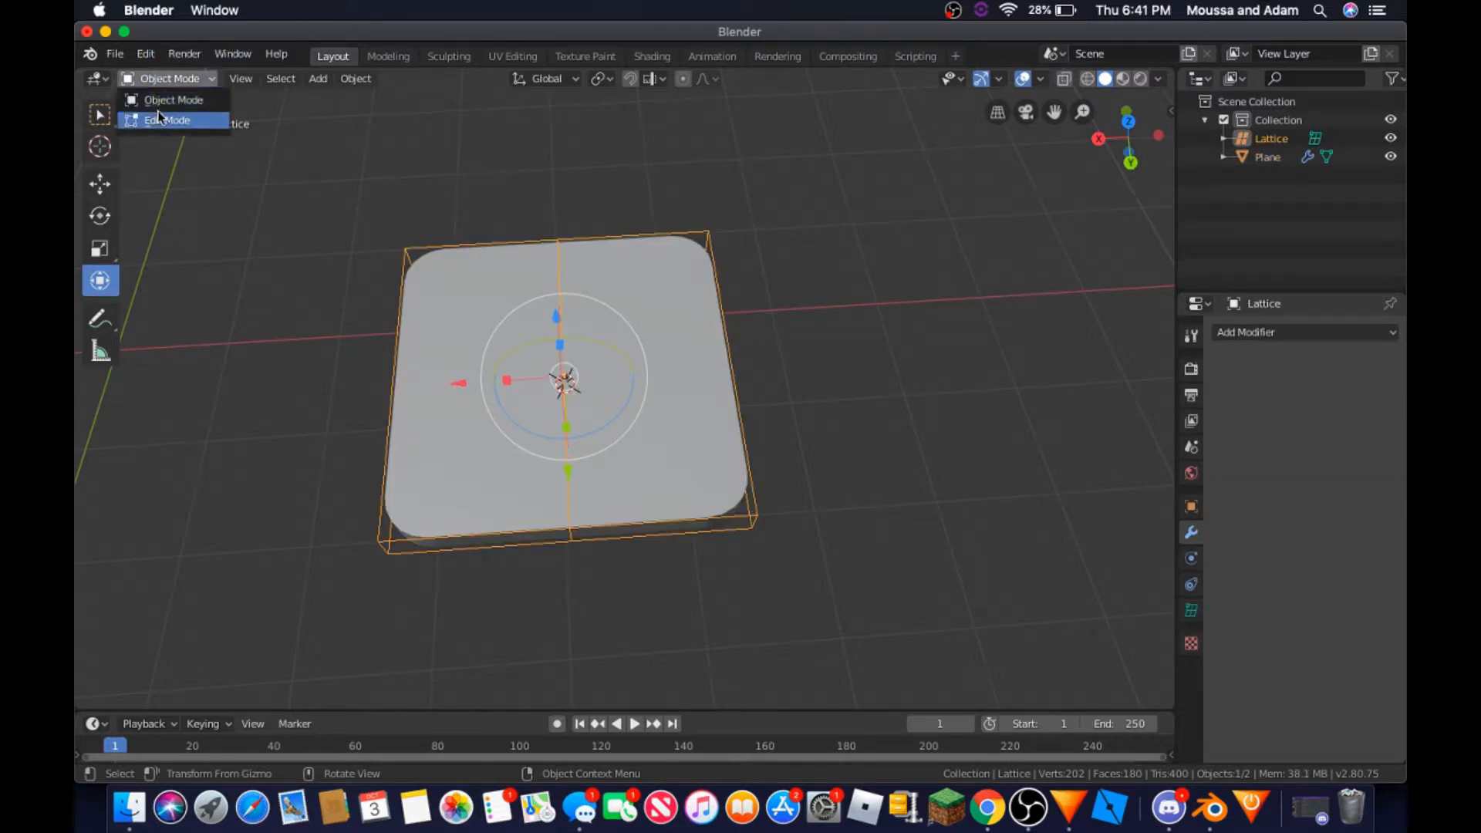
left_click(155, 116)
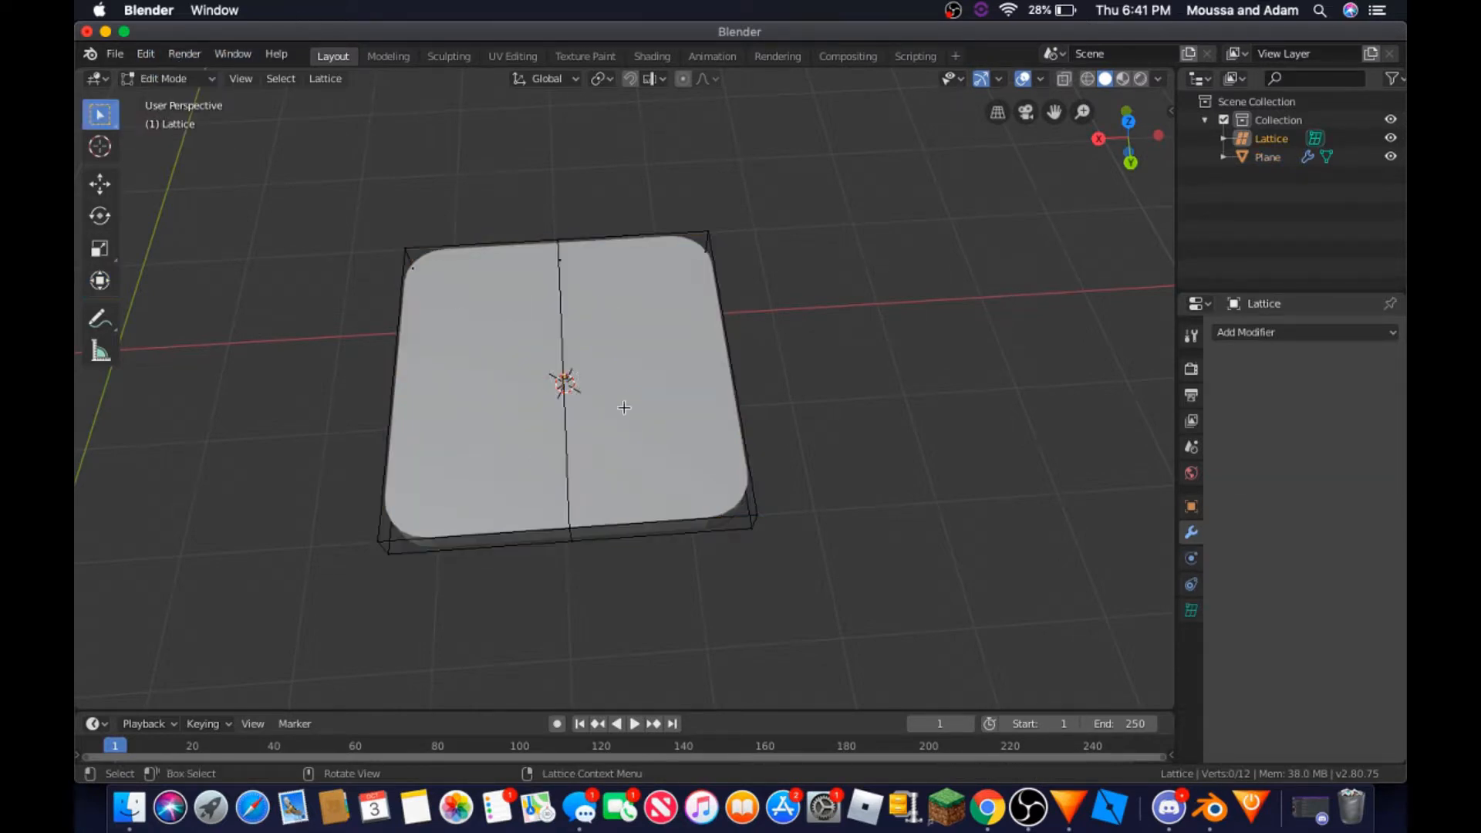
- Select the four middle control points of the lattice, upper and lower at both ends of the centre line
left_click(561, 262, "shift")
key("shift+grave")
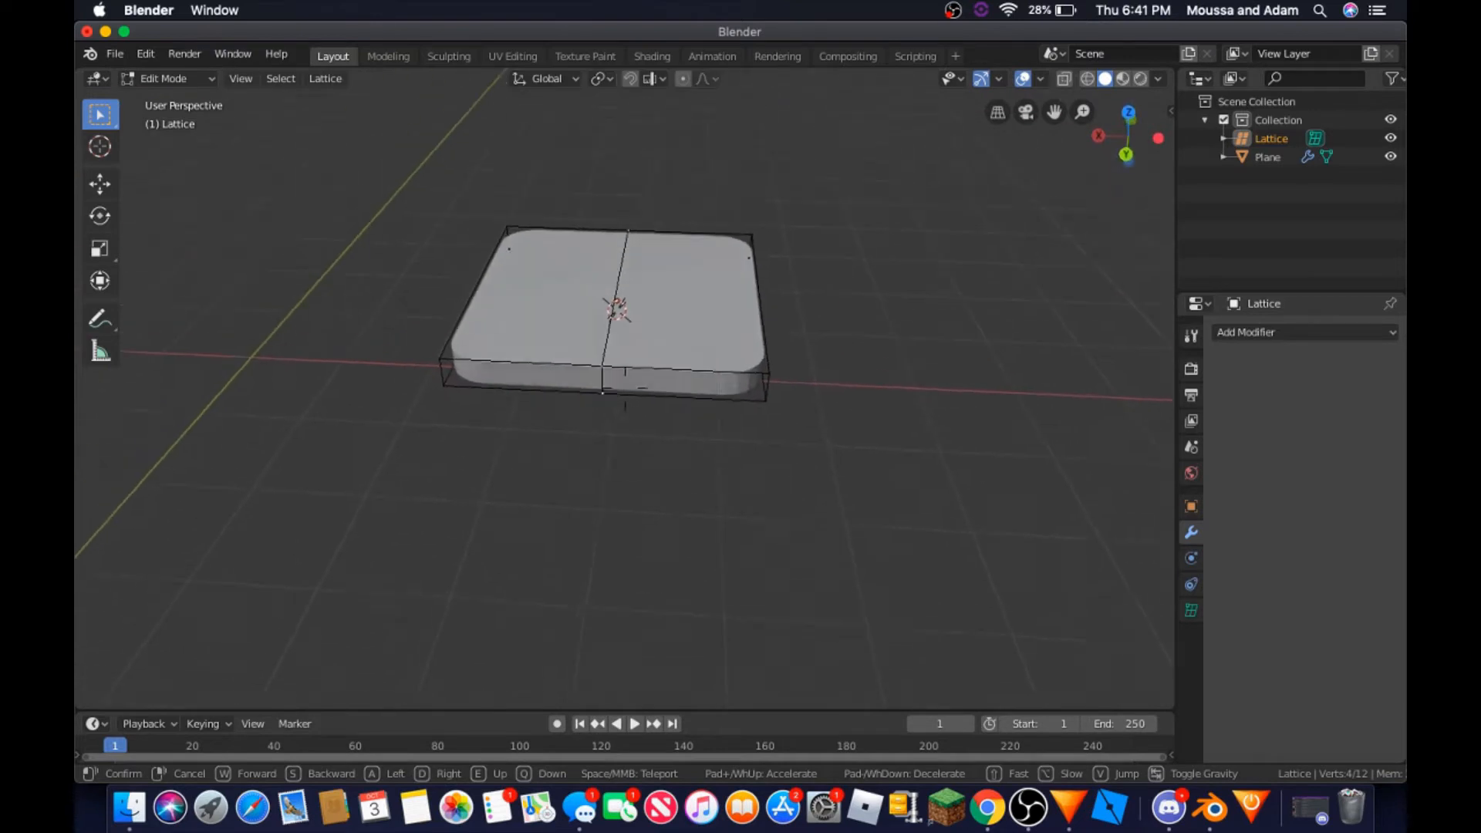
key("w")
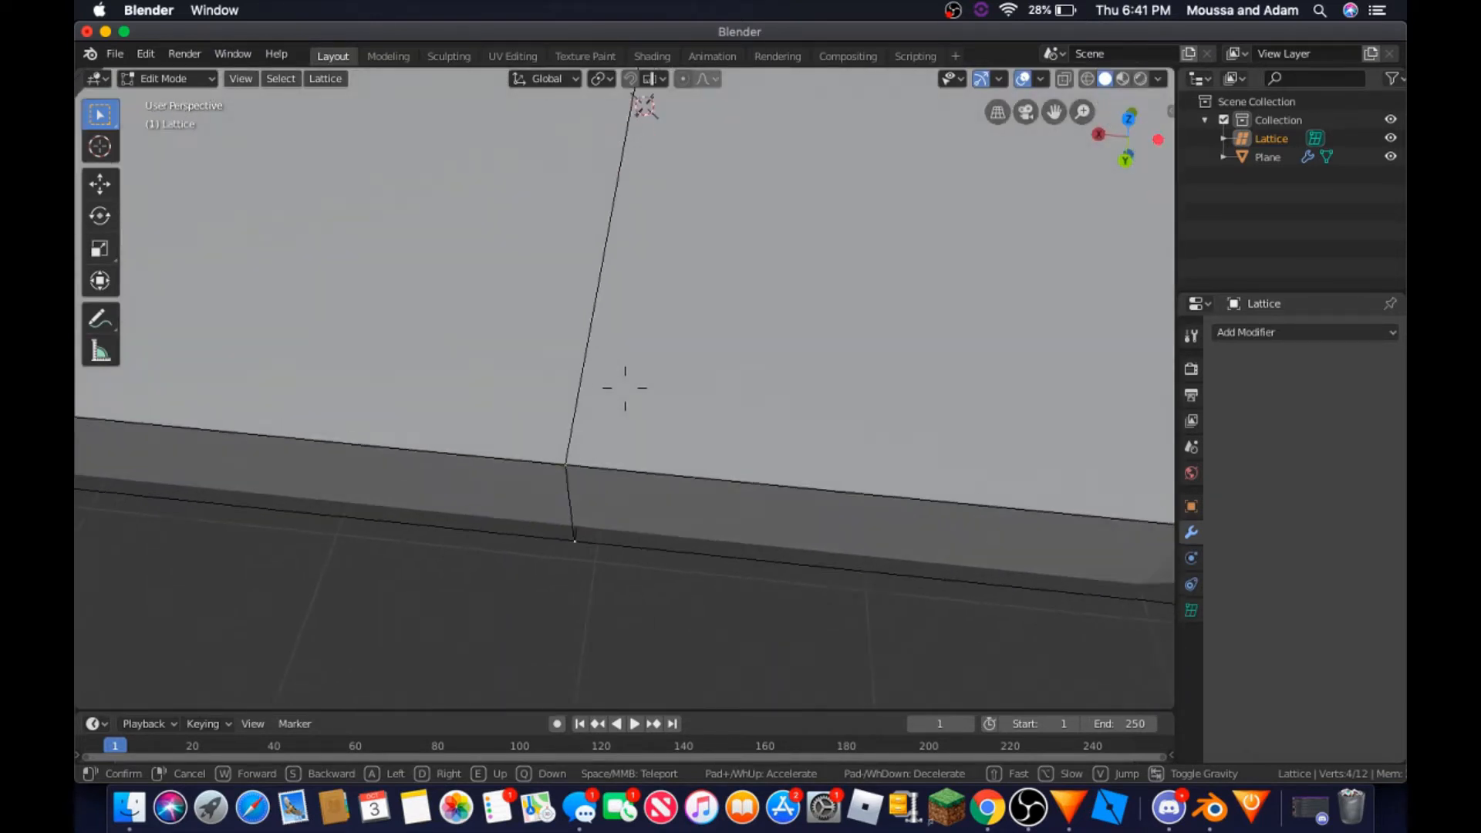
key("s")
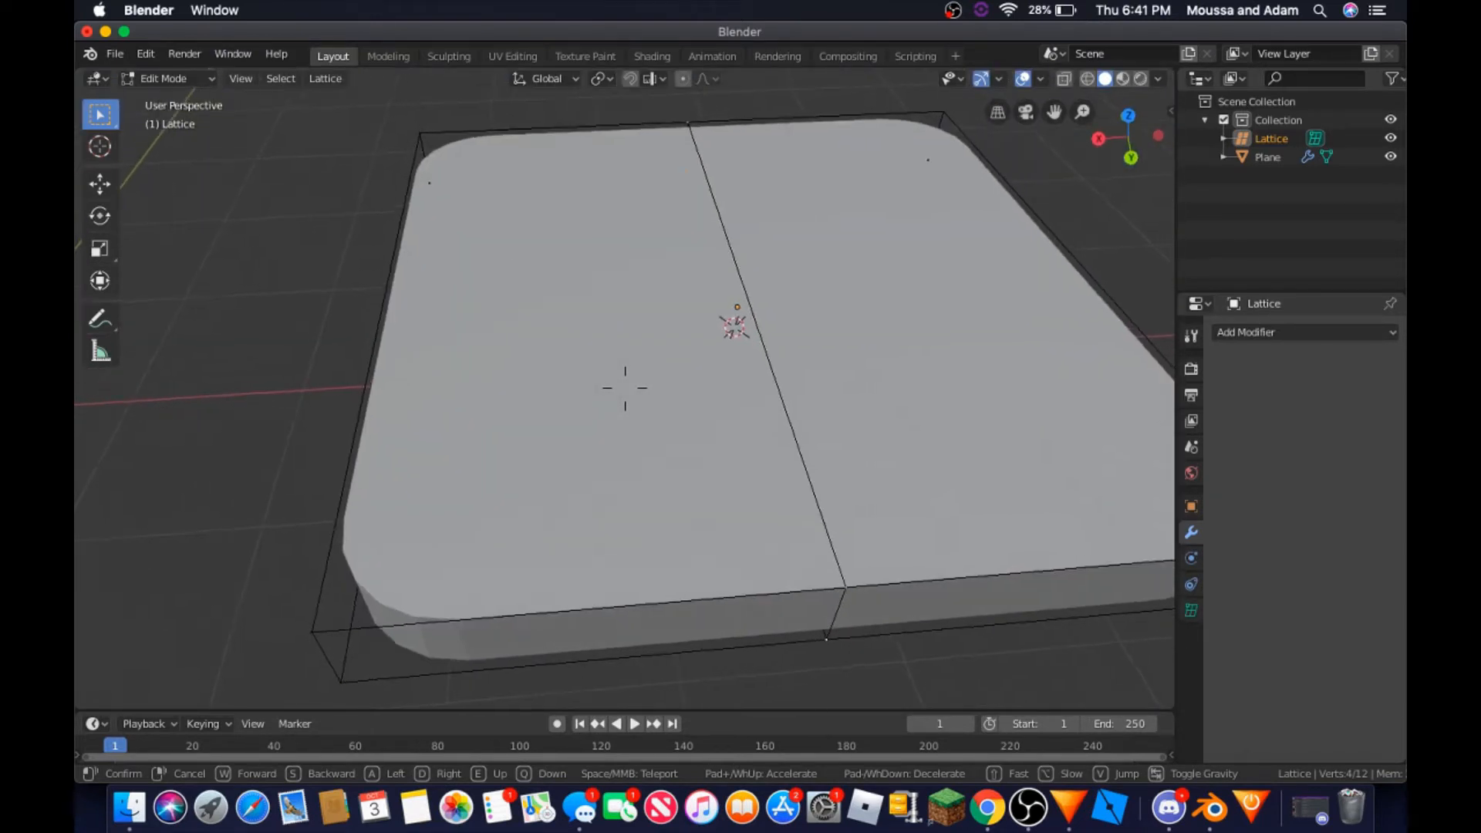
key("d")
left_click(613, 418)
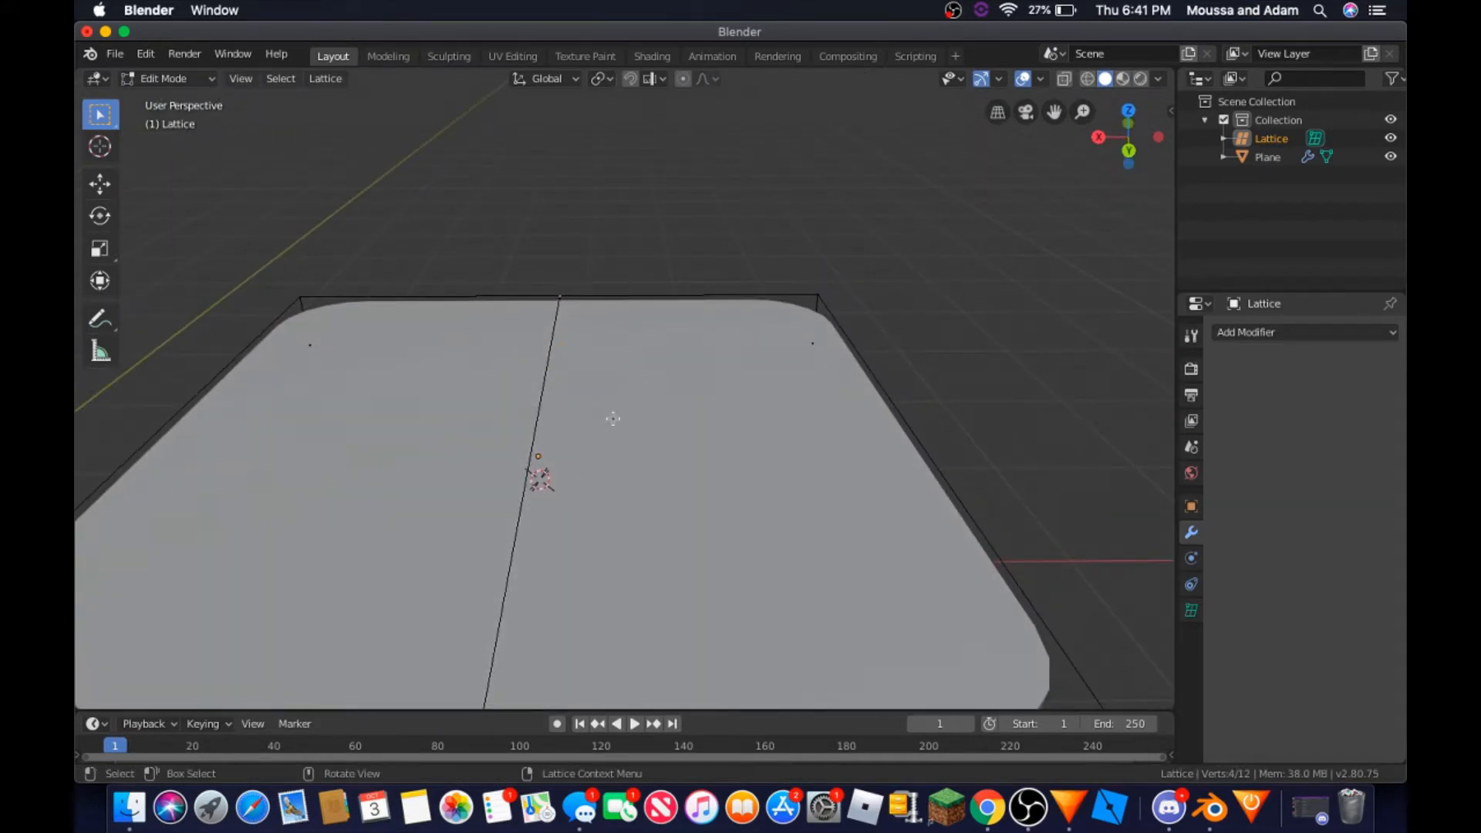
scroll(613, 418, "down", 4)
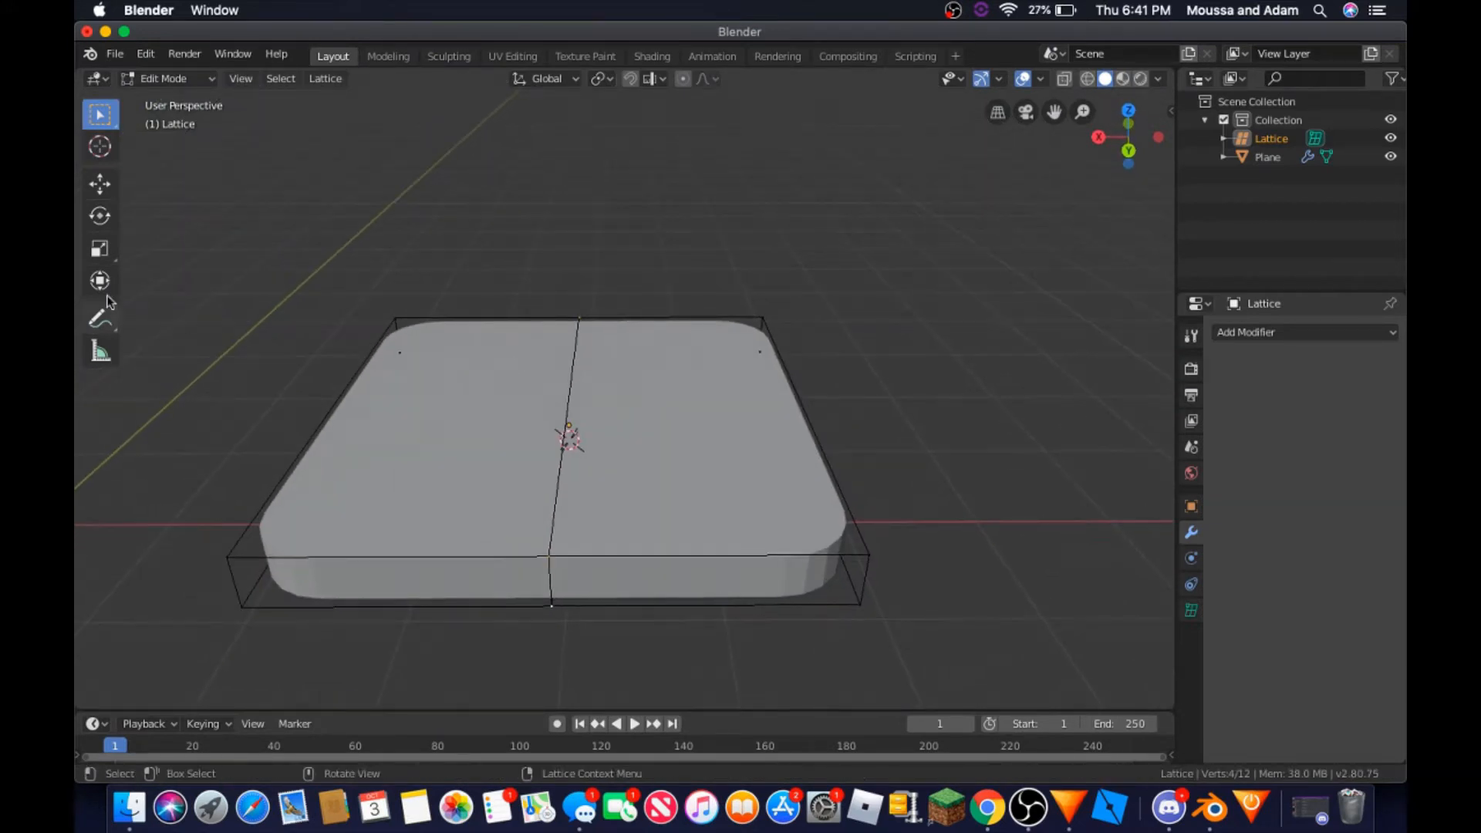
- Move the selected middle lattice points down along Z to bend the slab into a sag, and return to Object Mode
left_click(98, 185)
left_click_drag(564, 357, 637, 412)
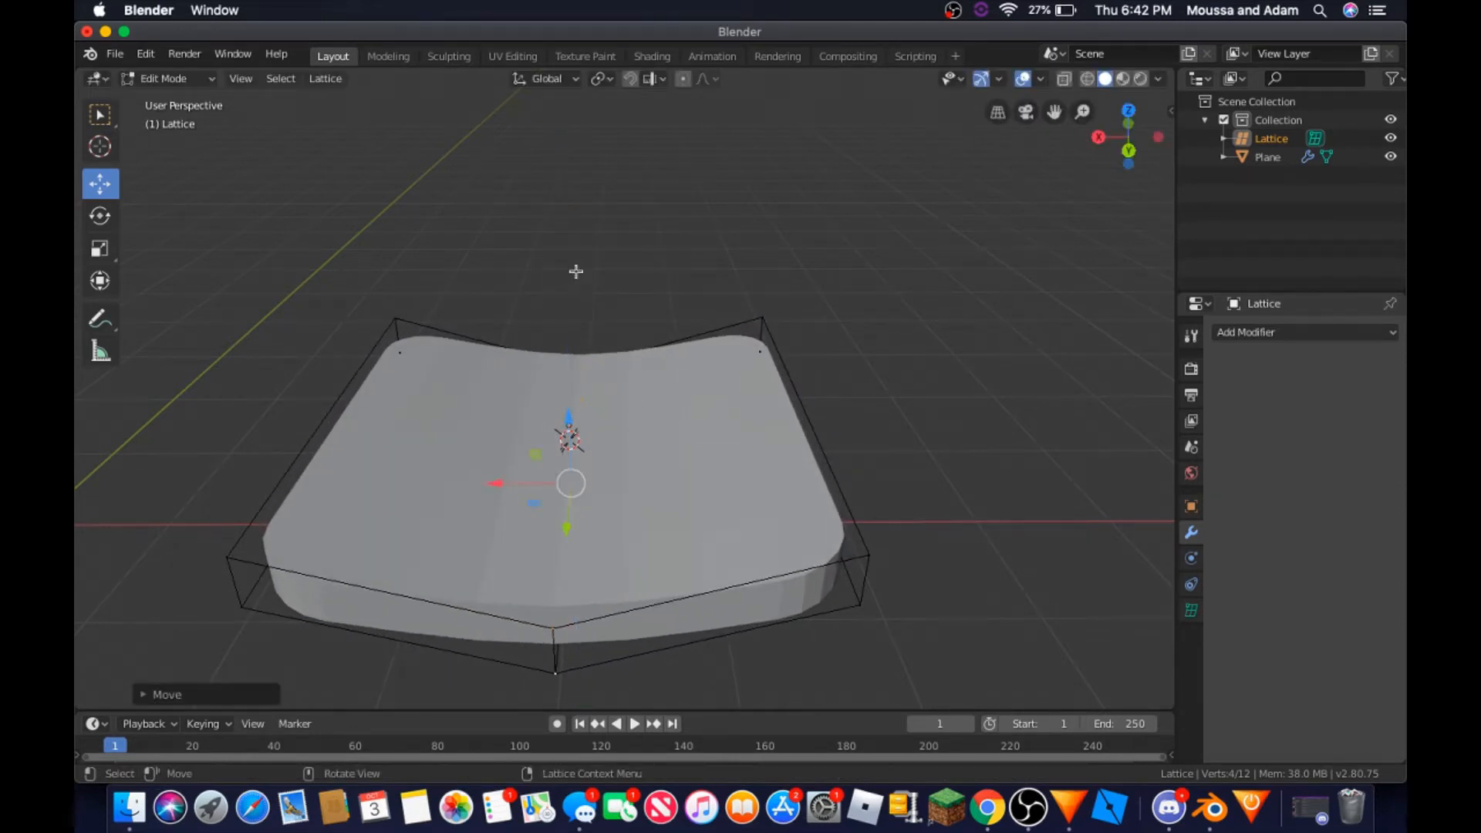
left_click(169, 78)
left_click(163, 97)
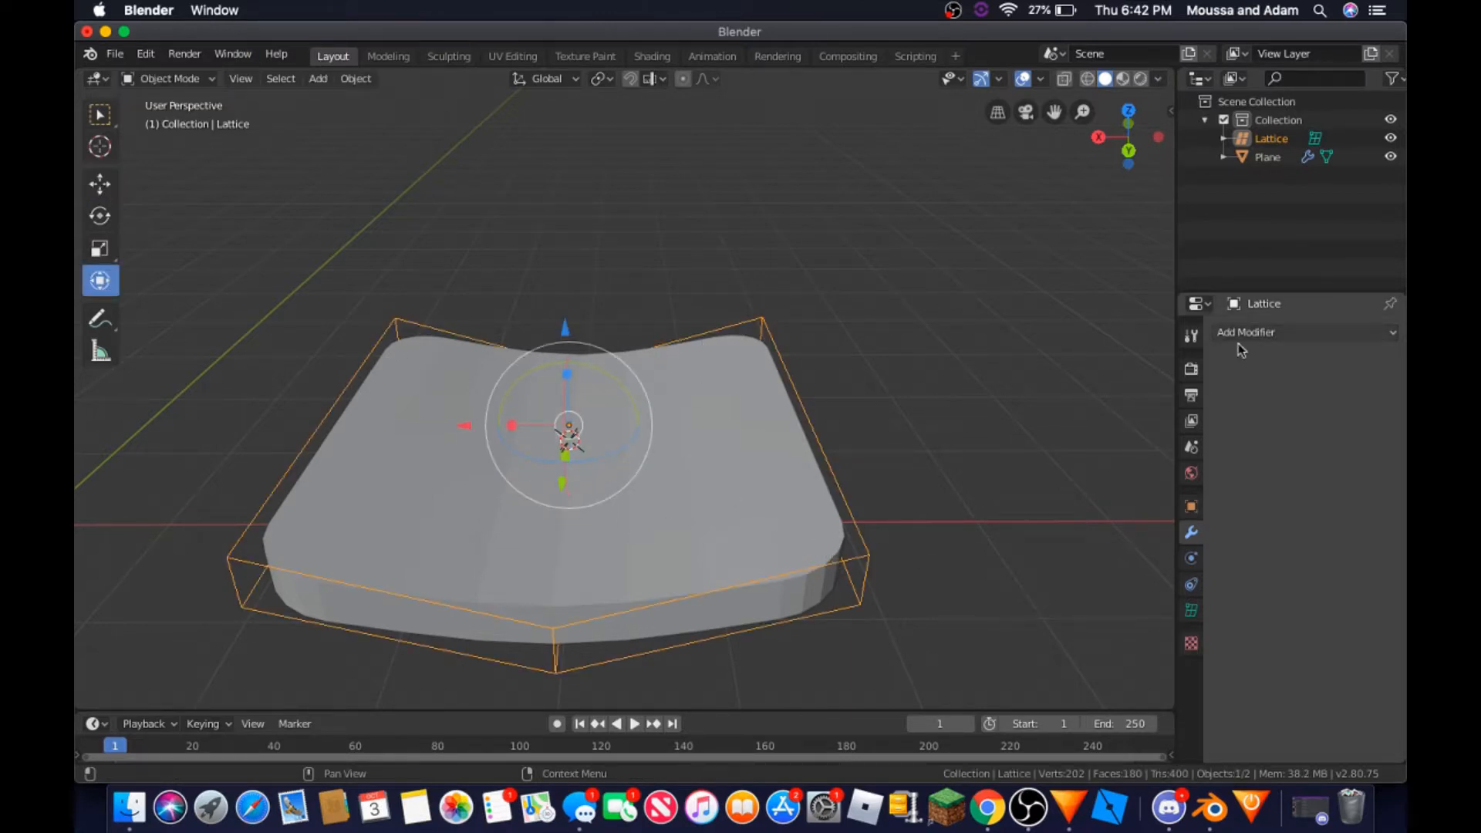
- Apply the Lattice modifier to the bent slab and delete the lattice object
left_click(771, 488)
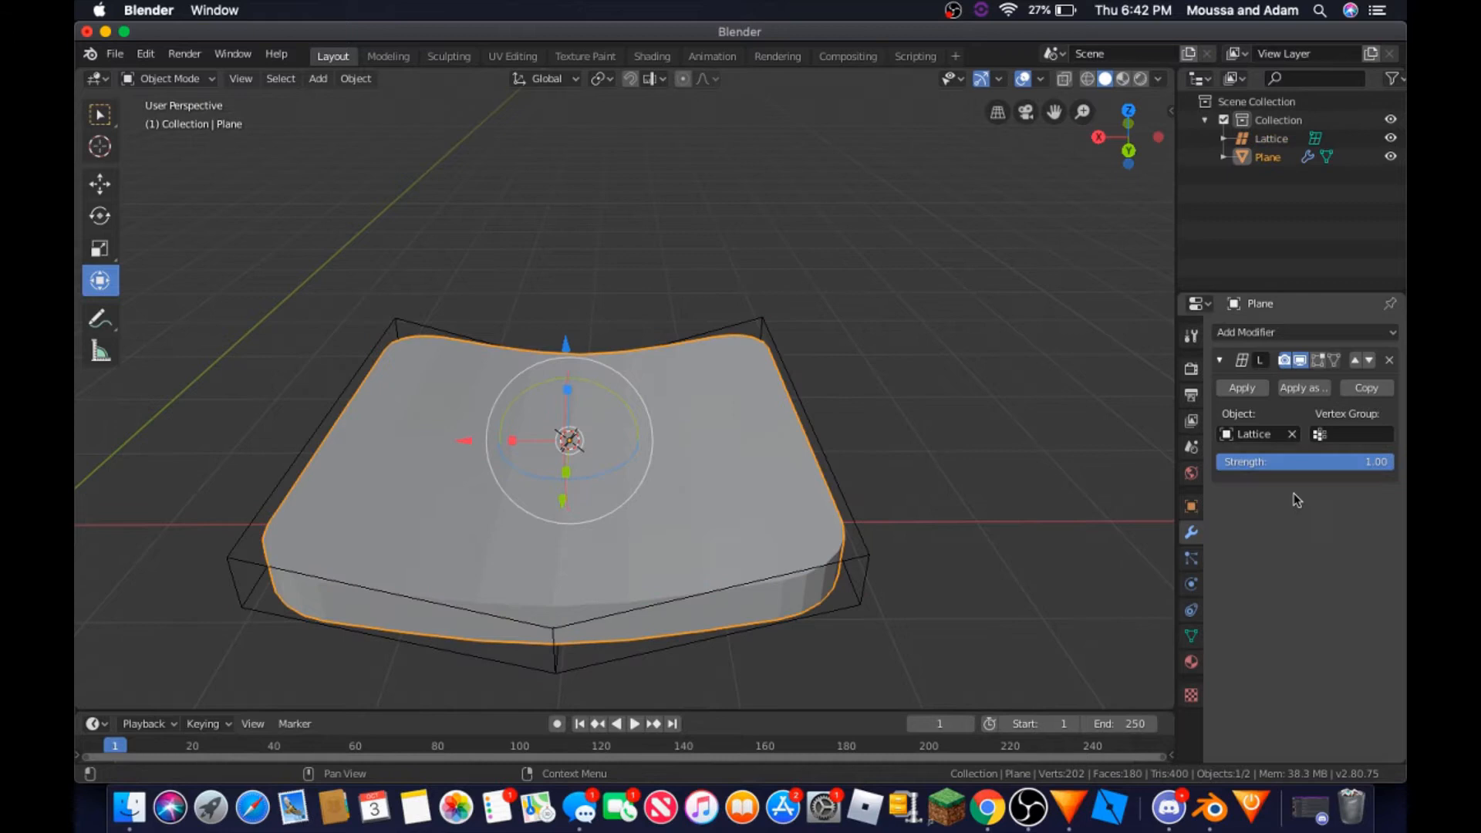
left_click(1255, 390)
left_click(865, 555)
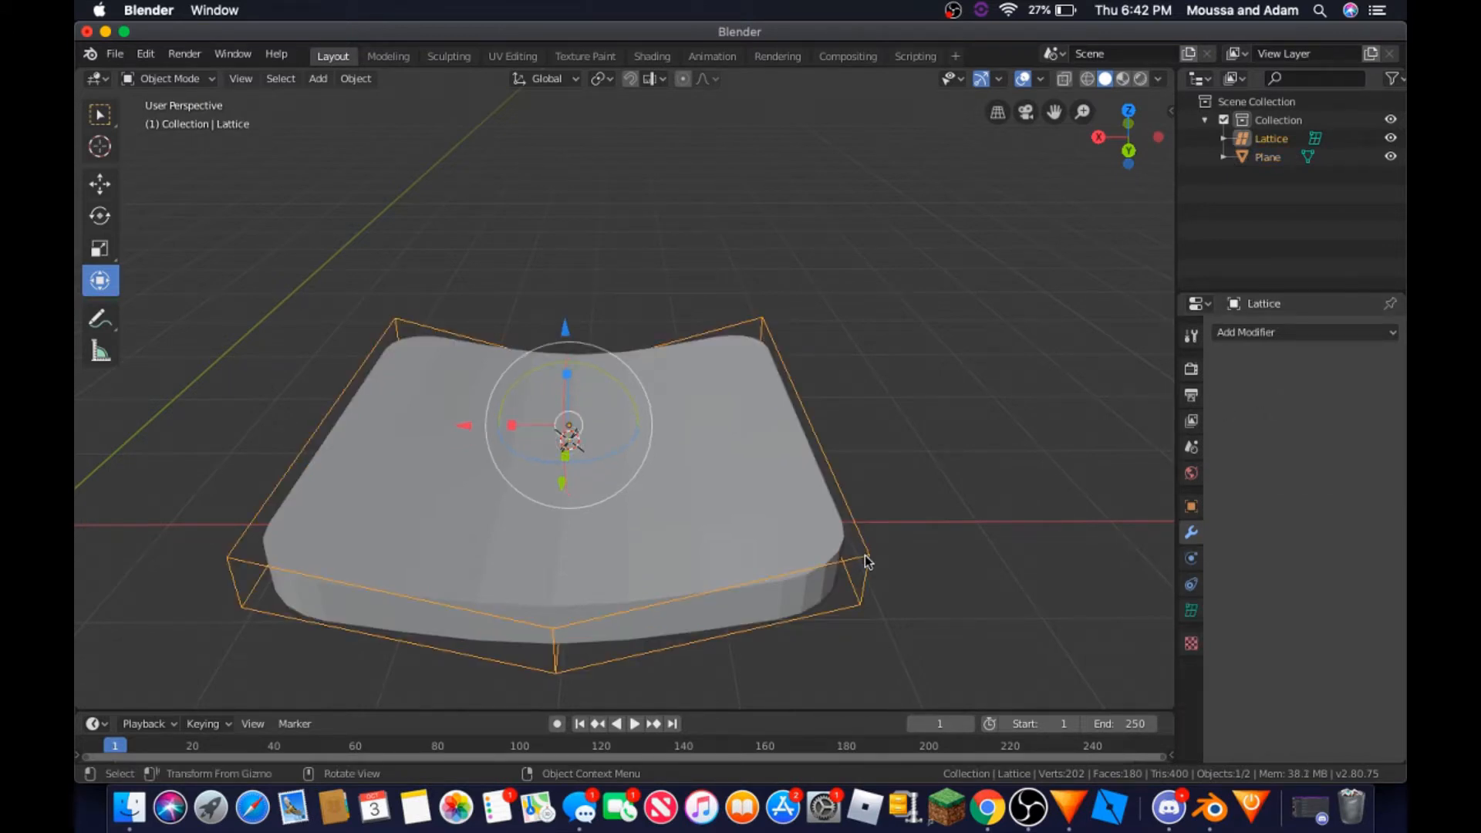
key("x")
left_click(860, 558)
- Select the curved slab and apply Shade Smooth to it
left_click(658, 506)
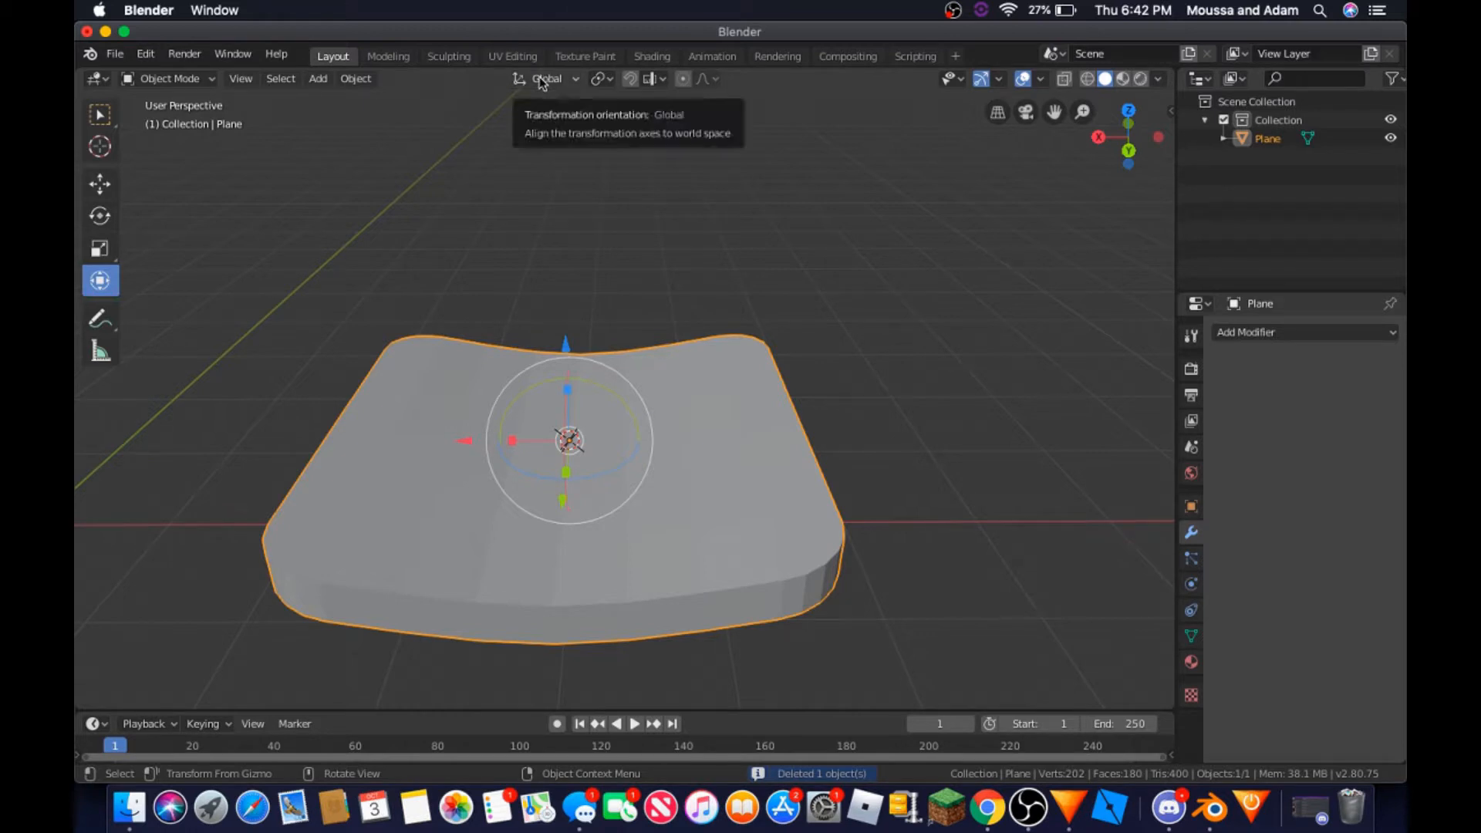
left_click(355, 78)
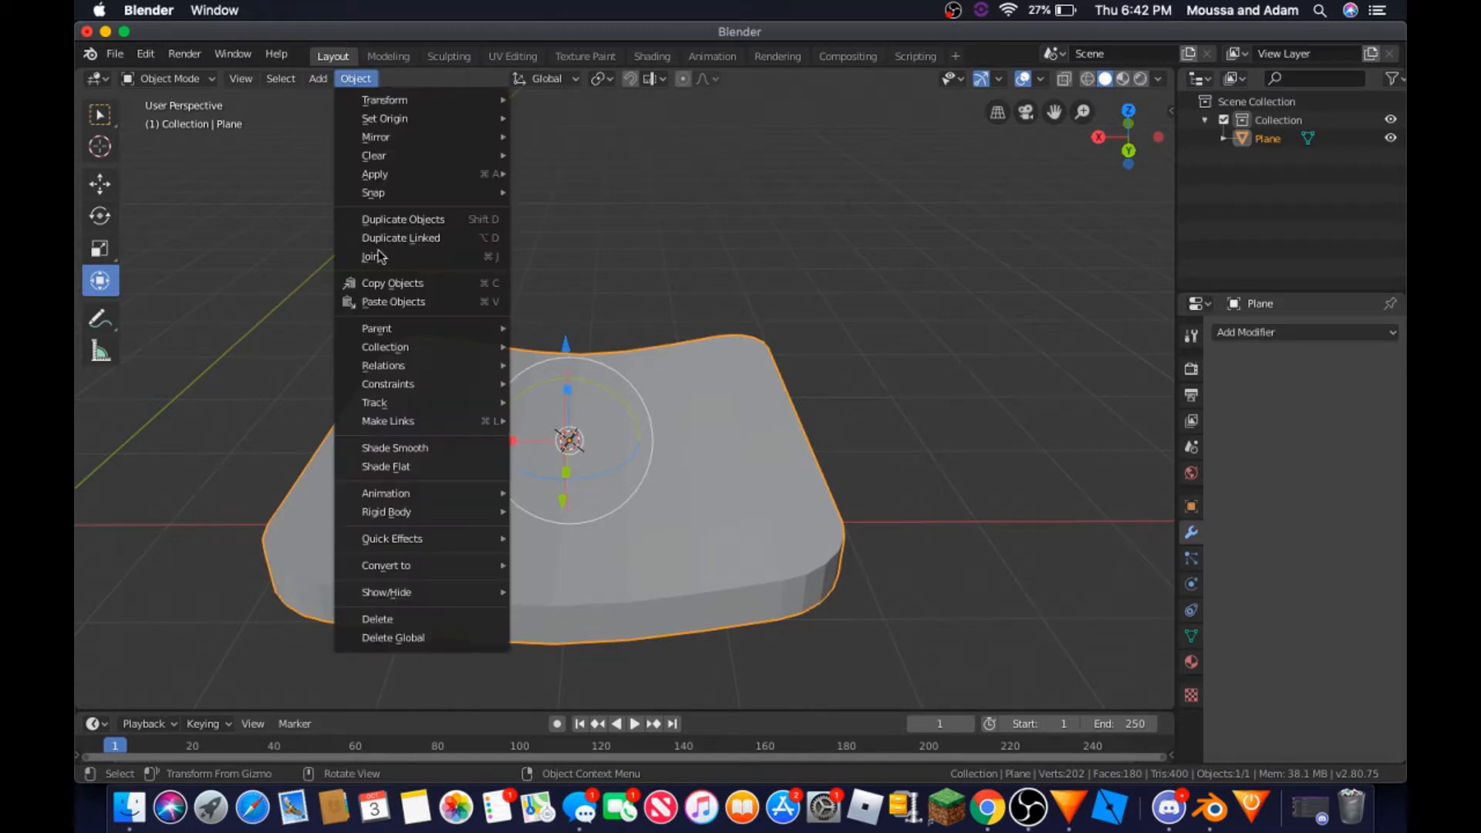
left_click(423, 449)
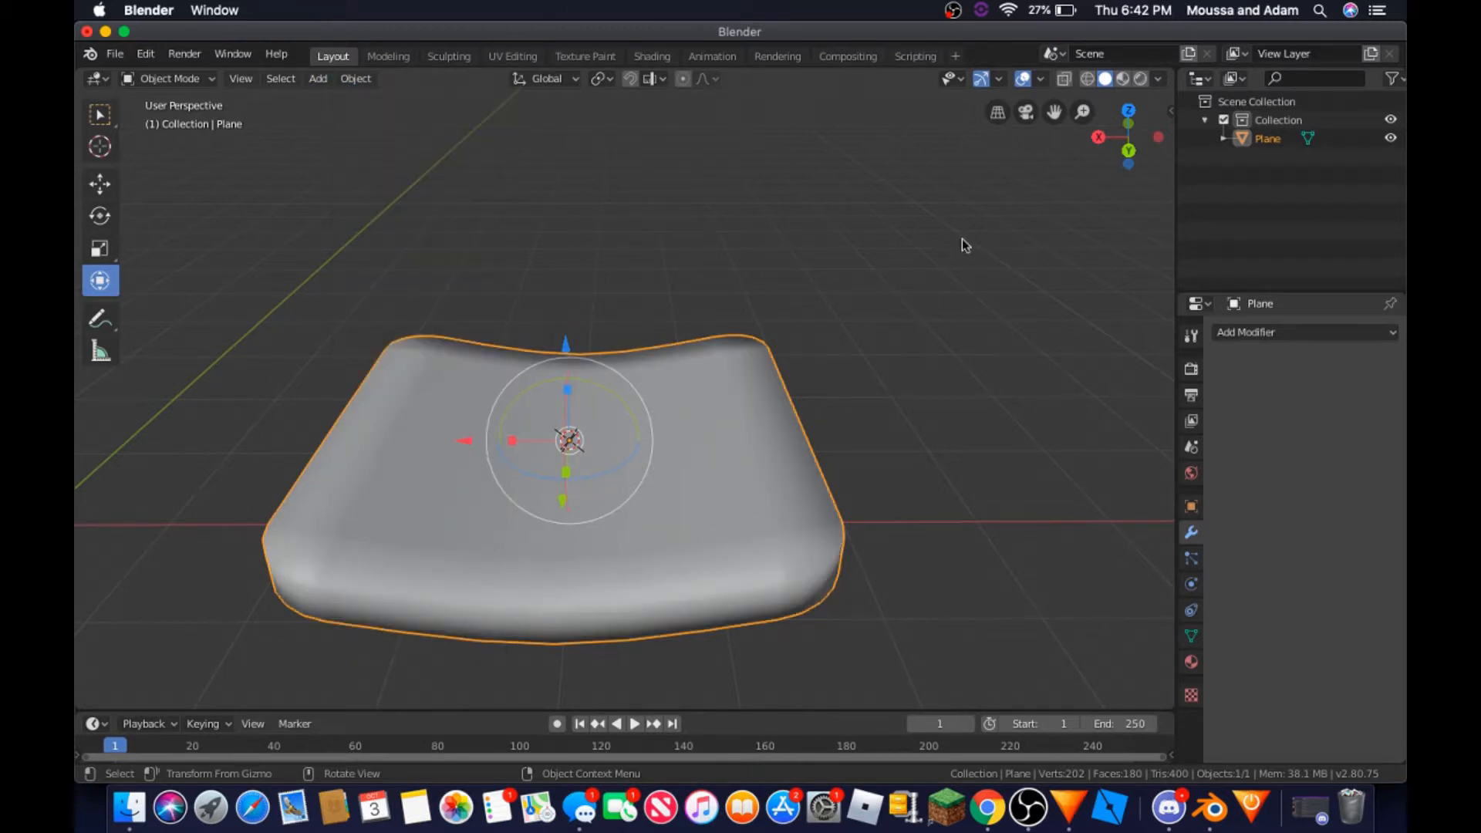
- Fly around the smooth-shaded slab to examine its curvature and shading from the front, sides and close up
key("shift+grave")
key("w")
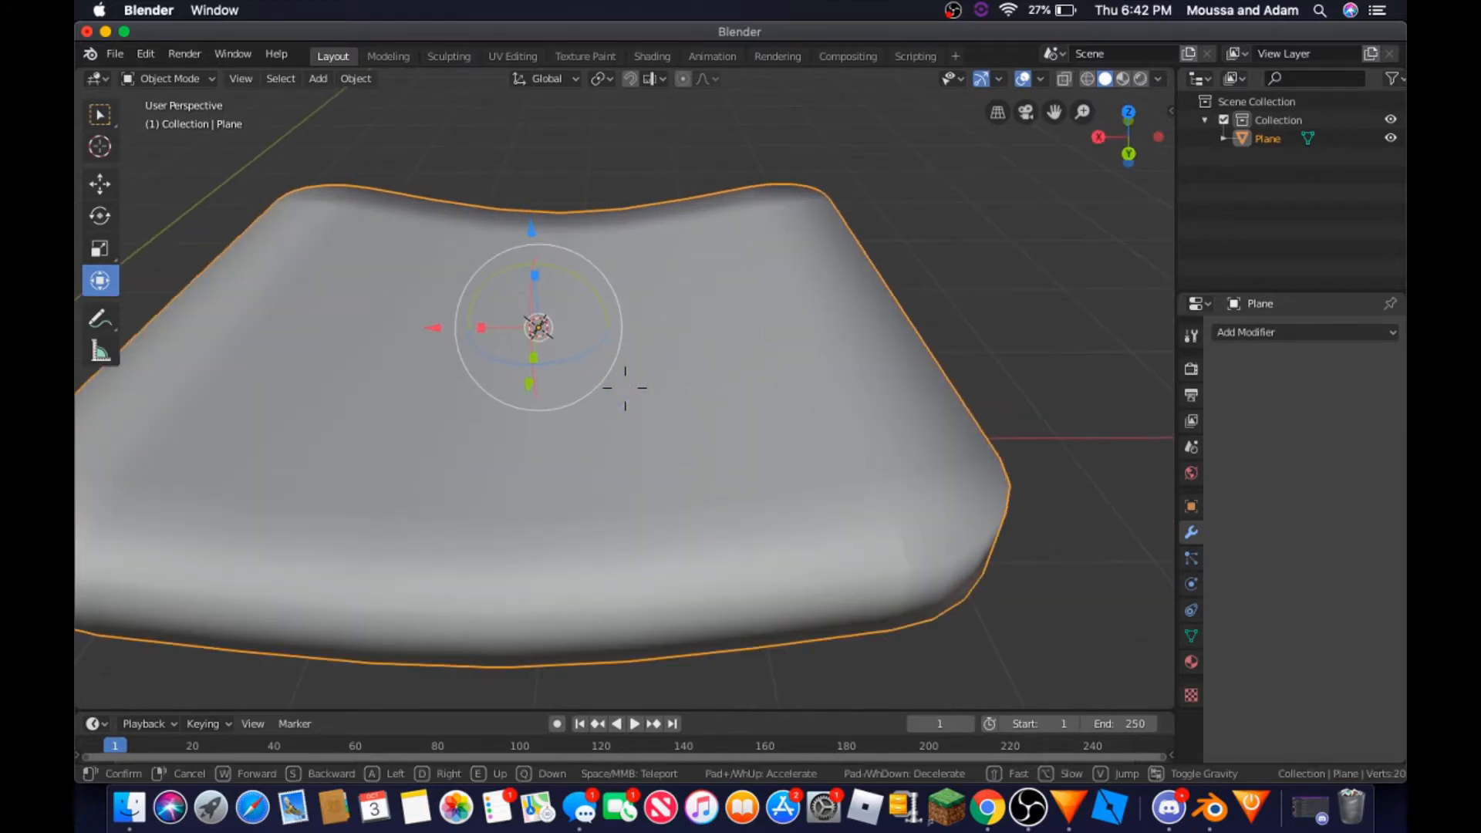
key("s")
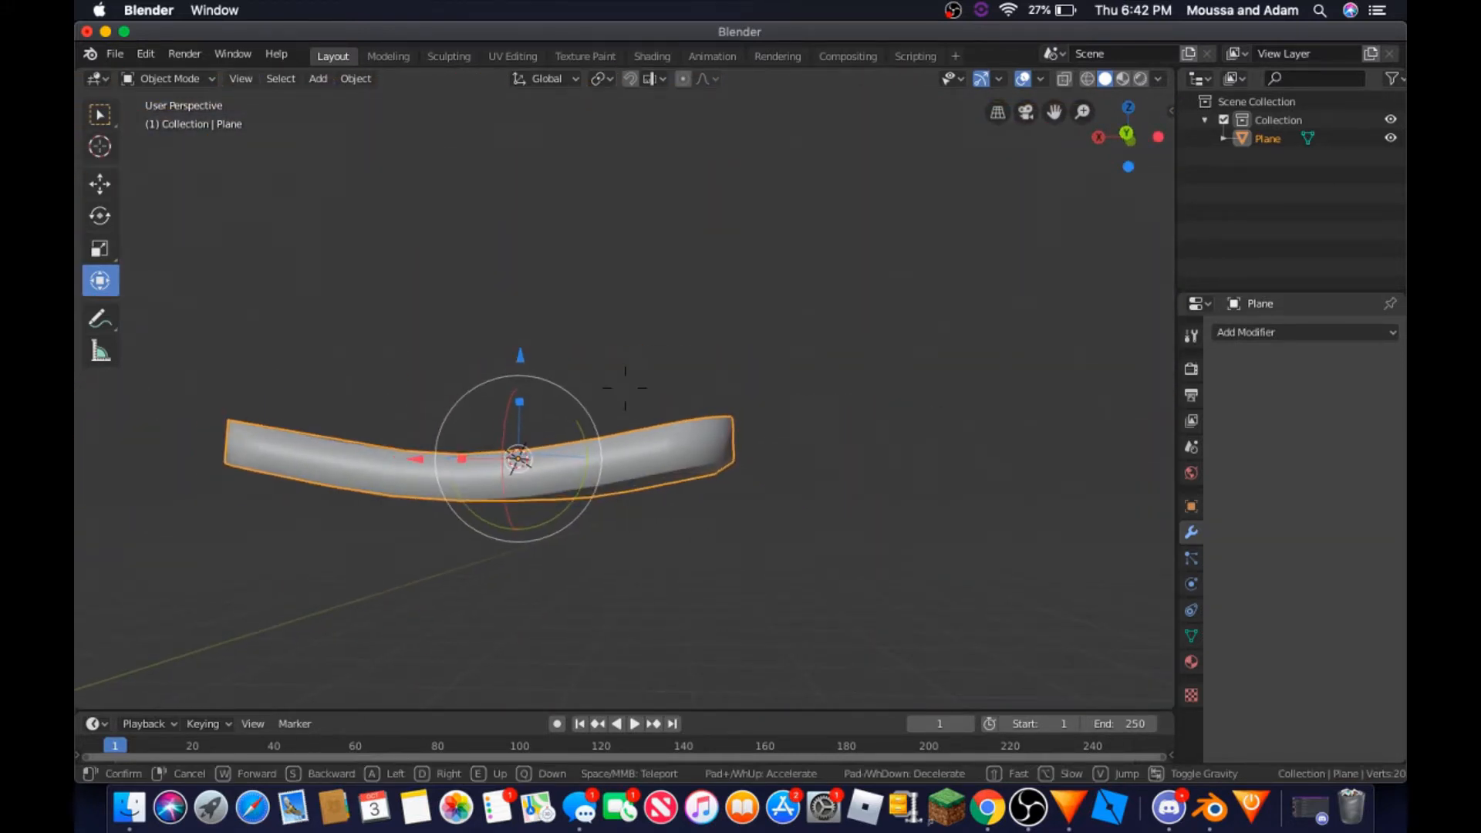
key("w")
key("a")
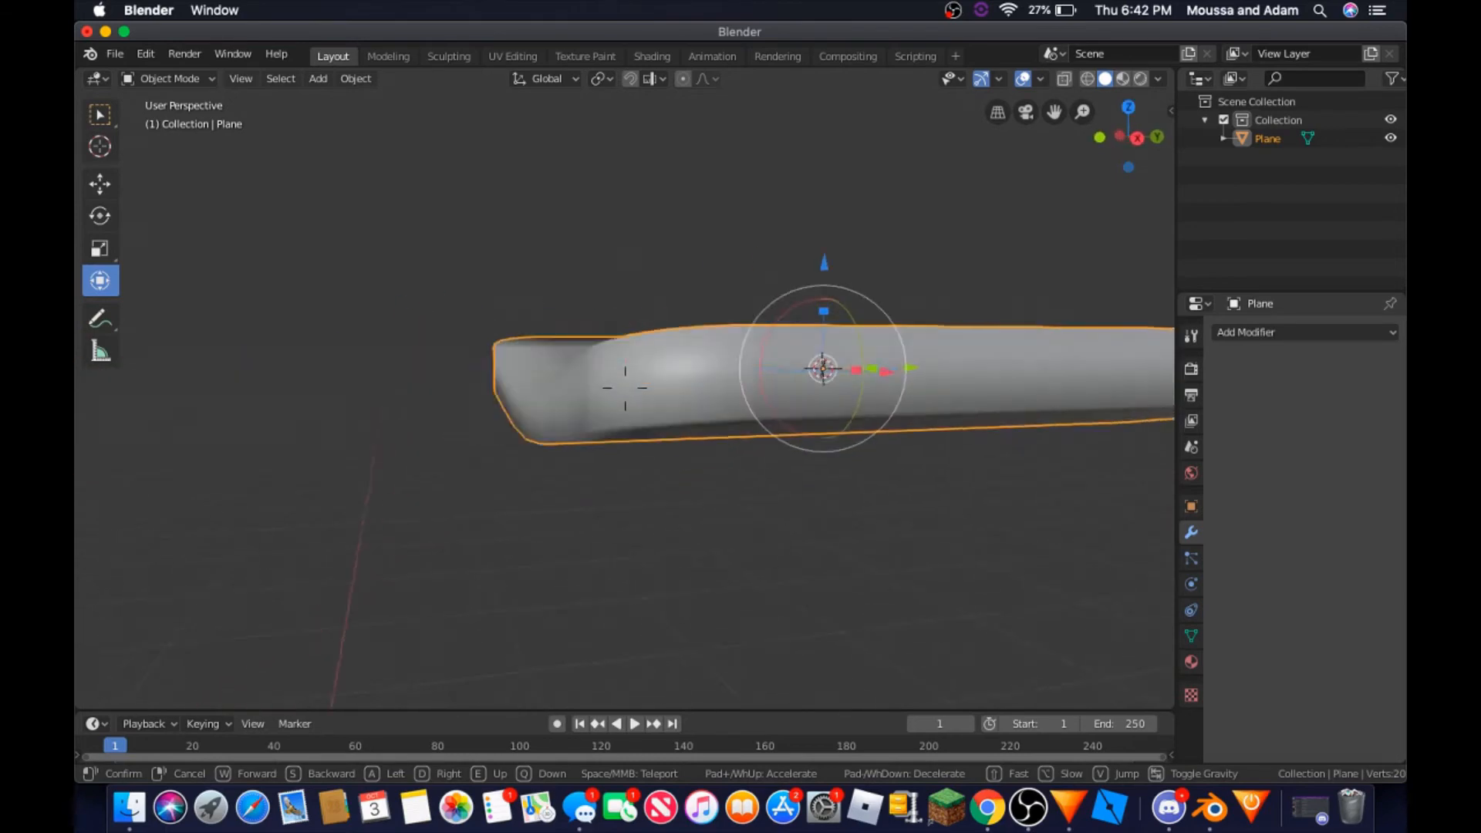
key("w")
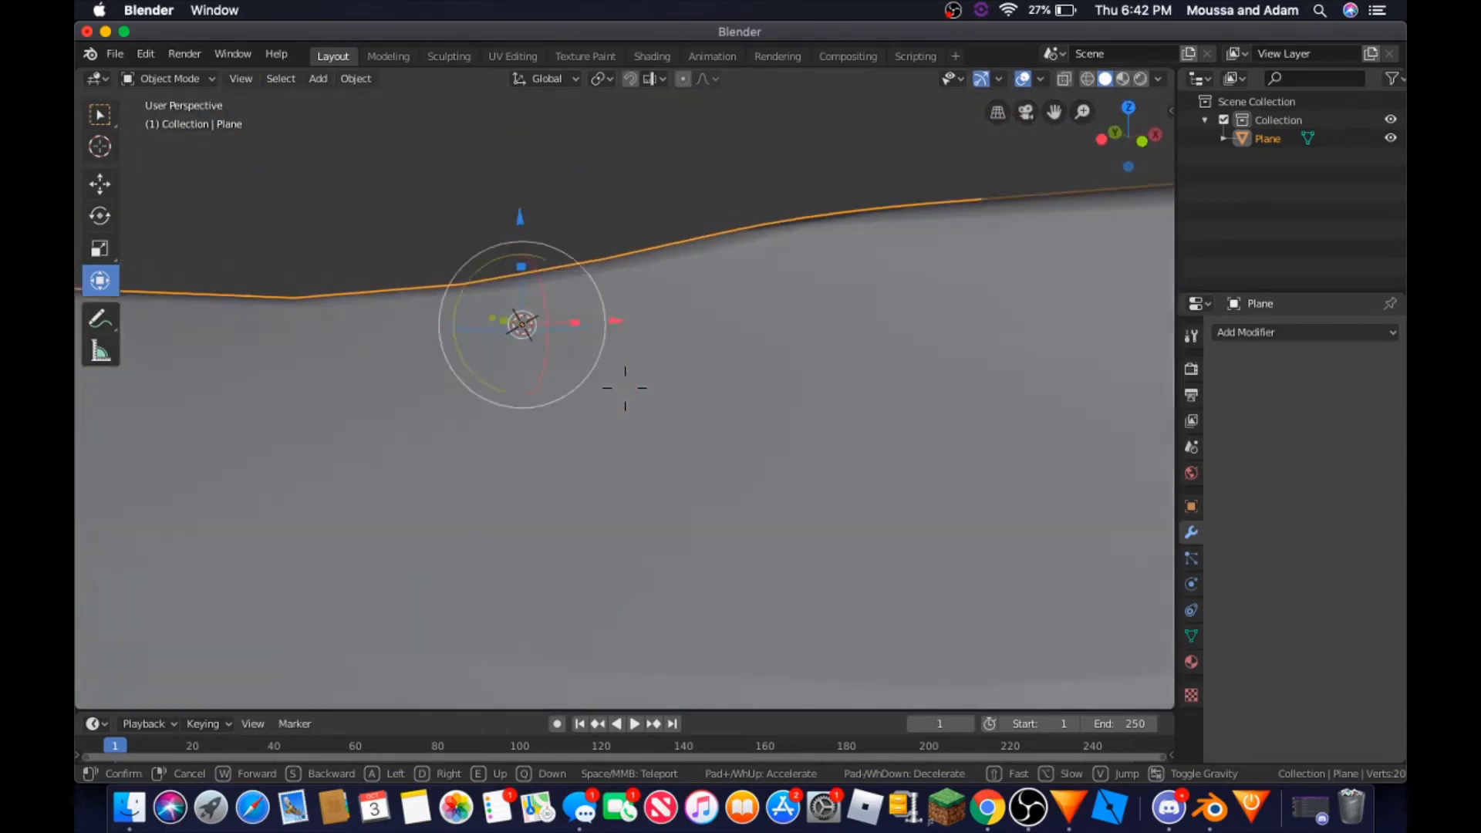
key("s")
key("s")
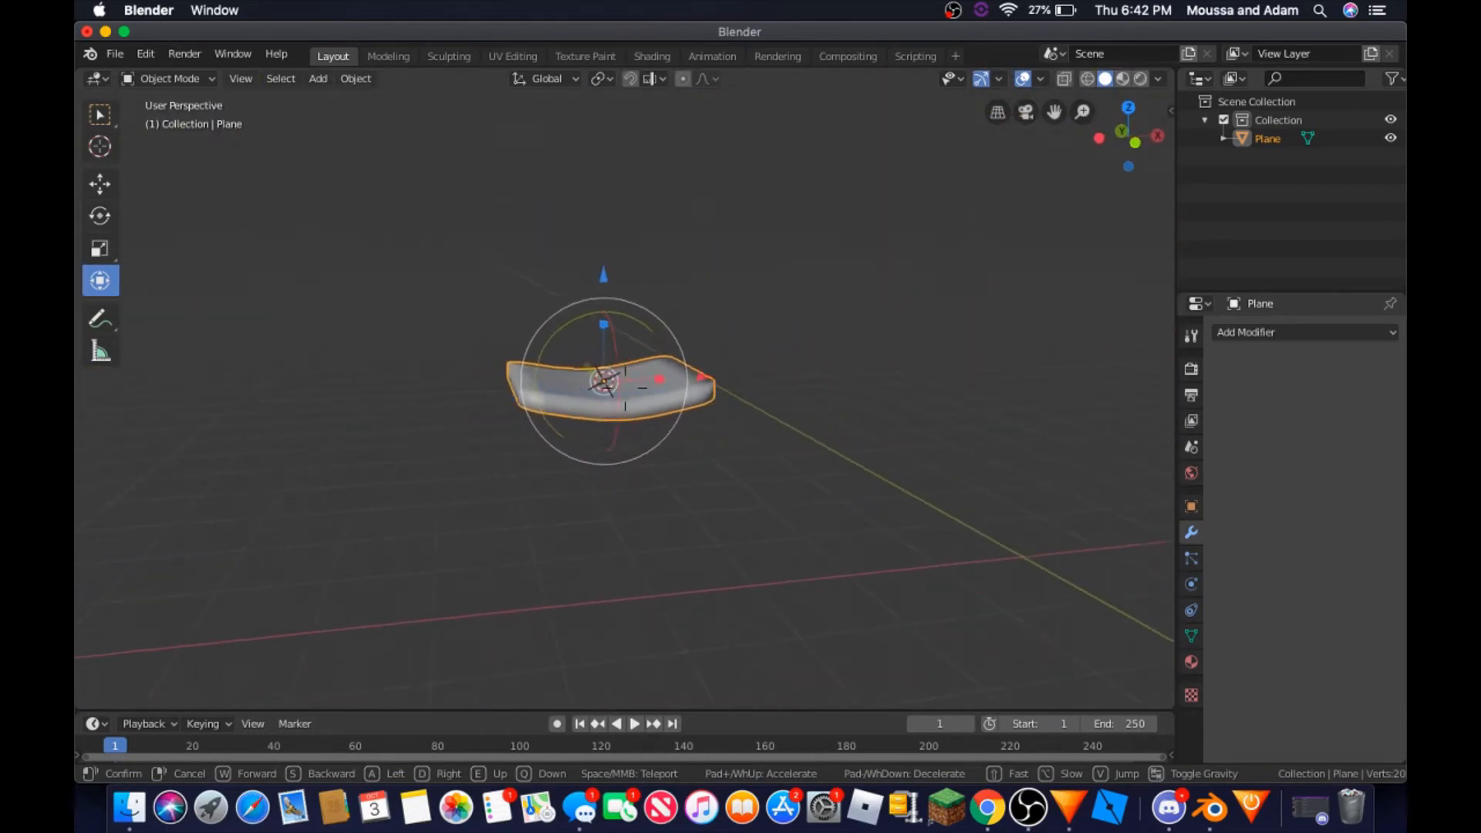
key("w")
key("d")
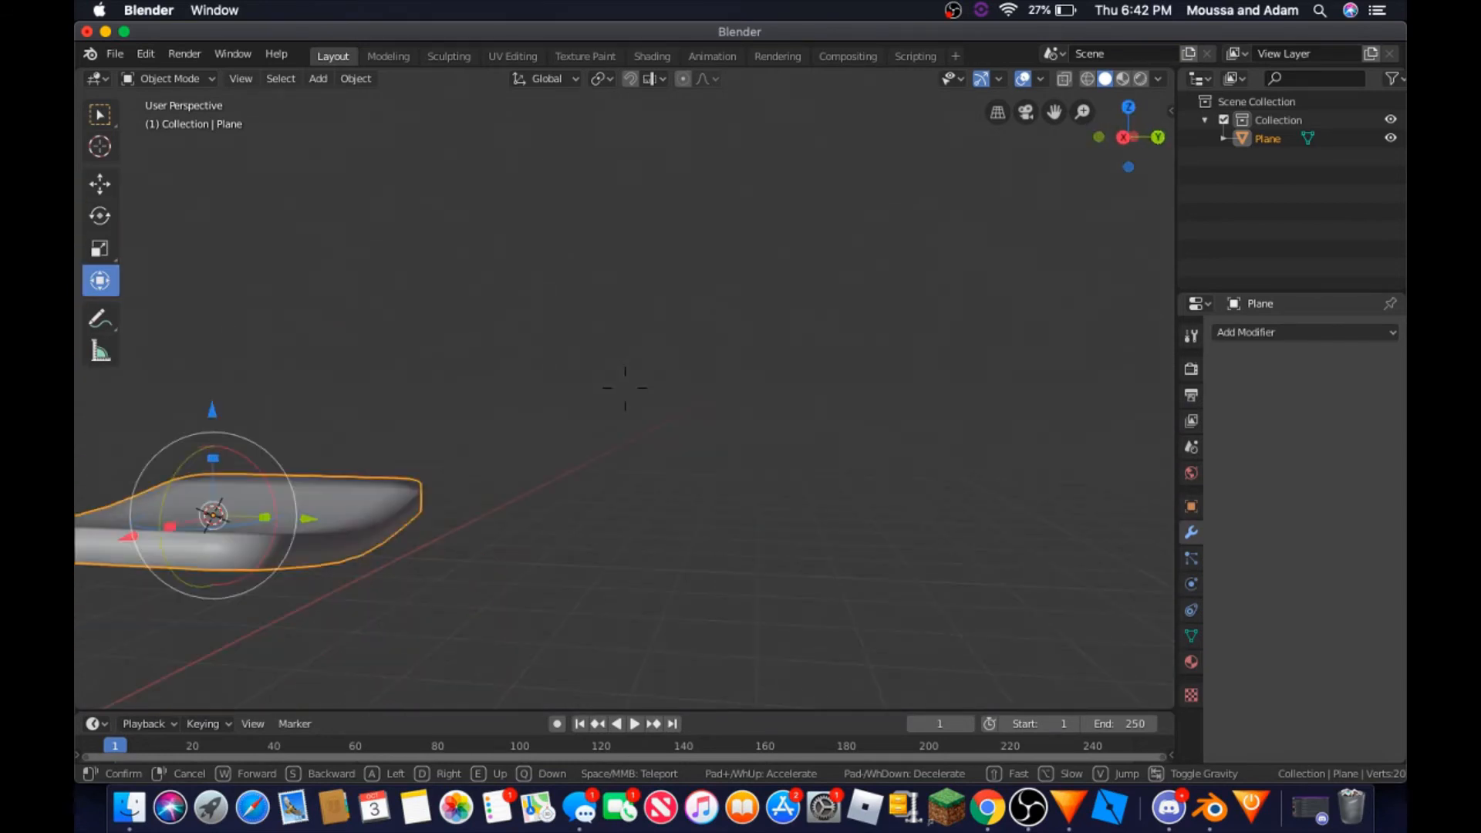
key("a")
key("w")
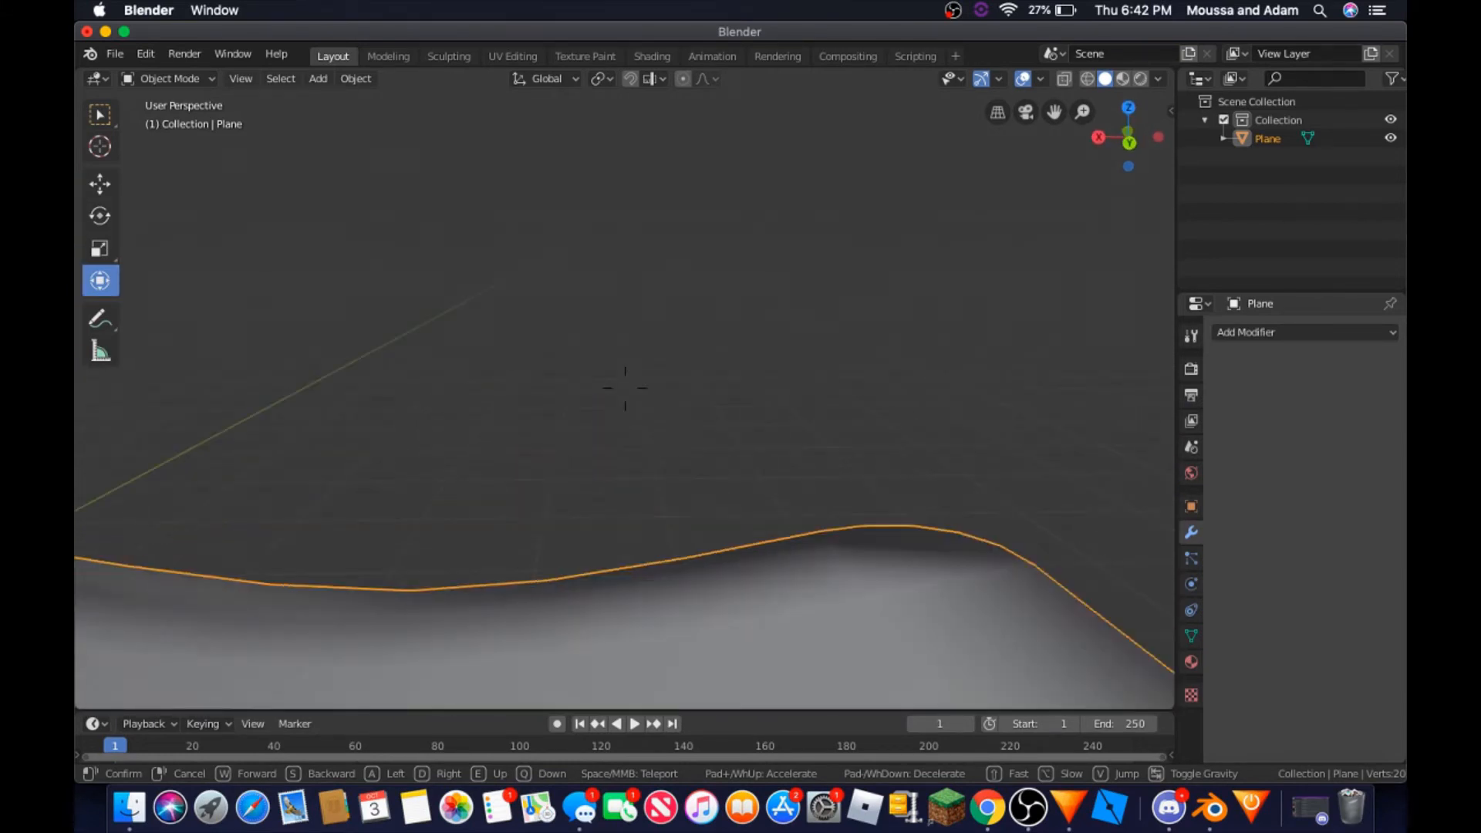
key("s")
left_click(625, 388)
left_click(1028, 806)
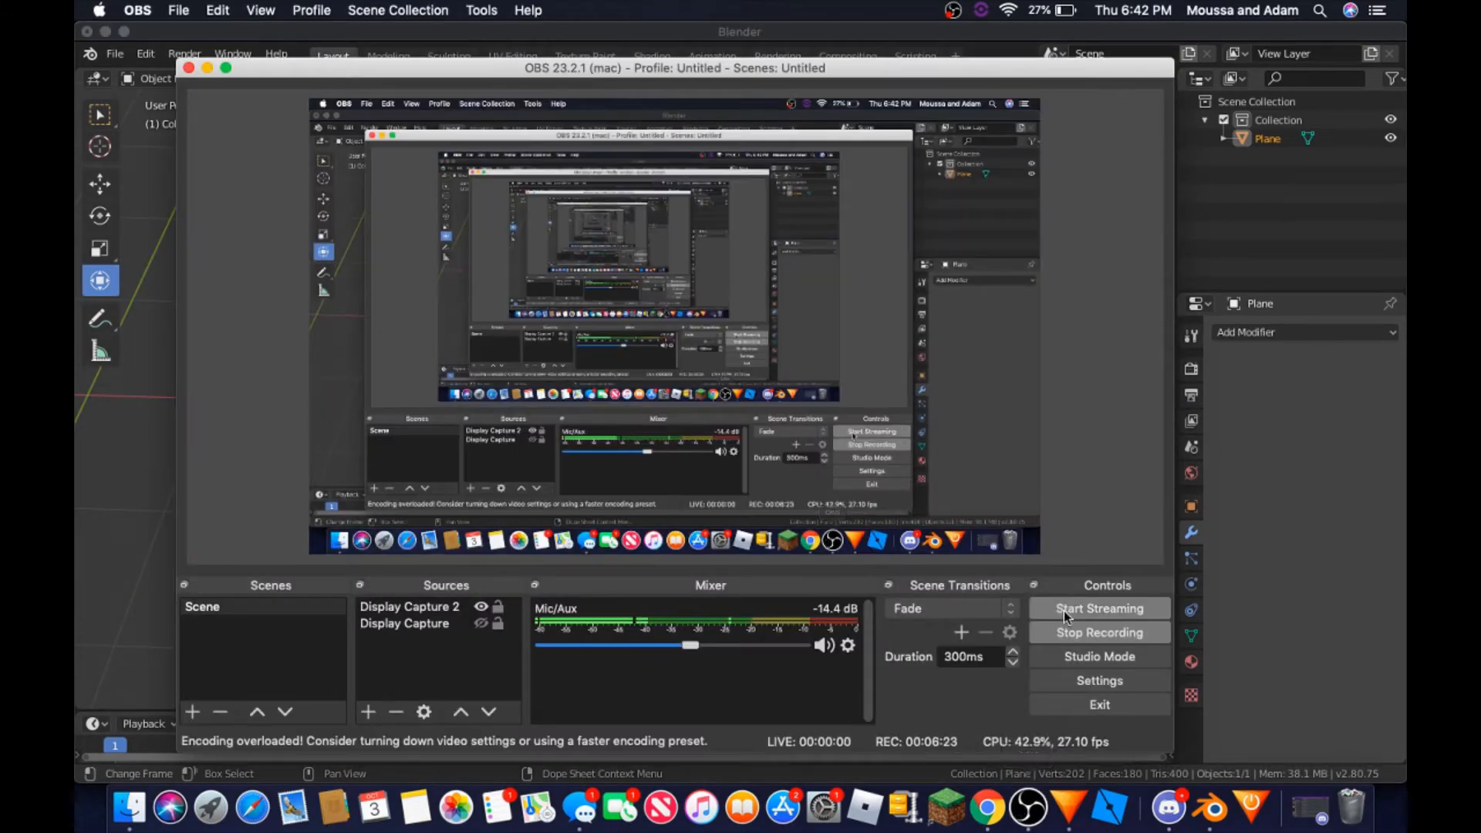
left_click(1078, 635)
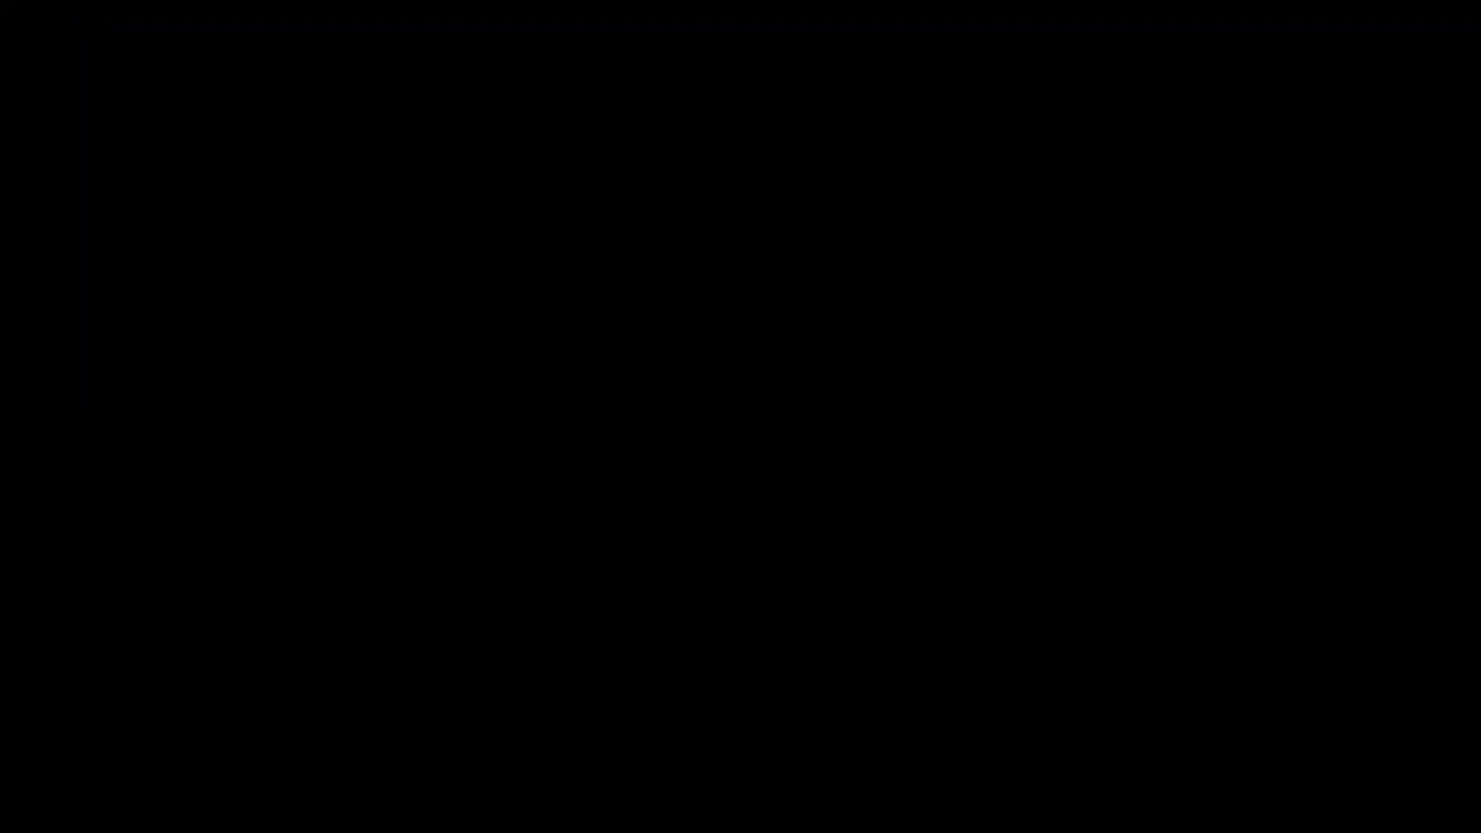